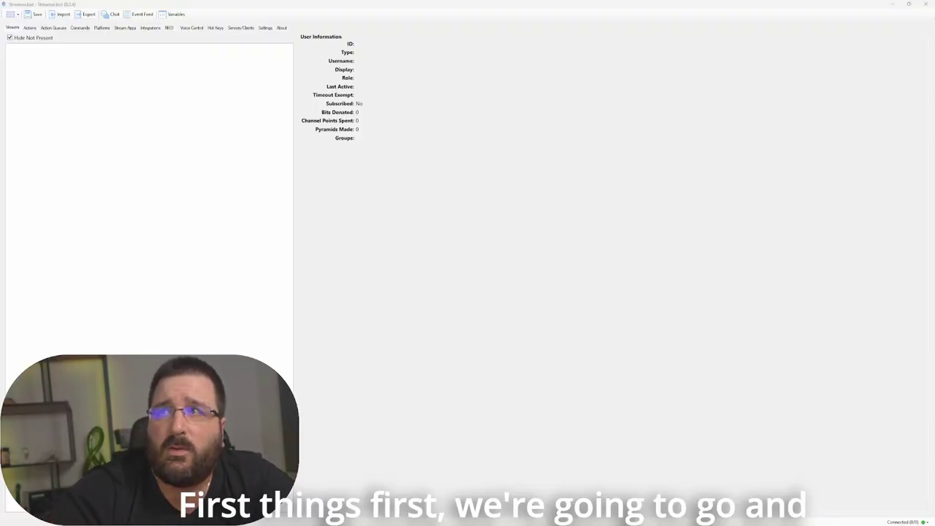
Enable Minimize to Tray in the user interface settings
{"action": "left_click", "coordinate": [265, 28]}
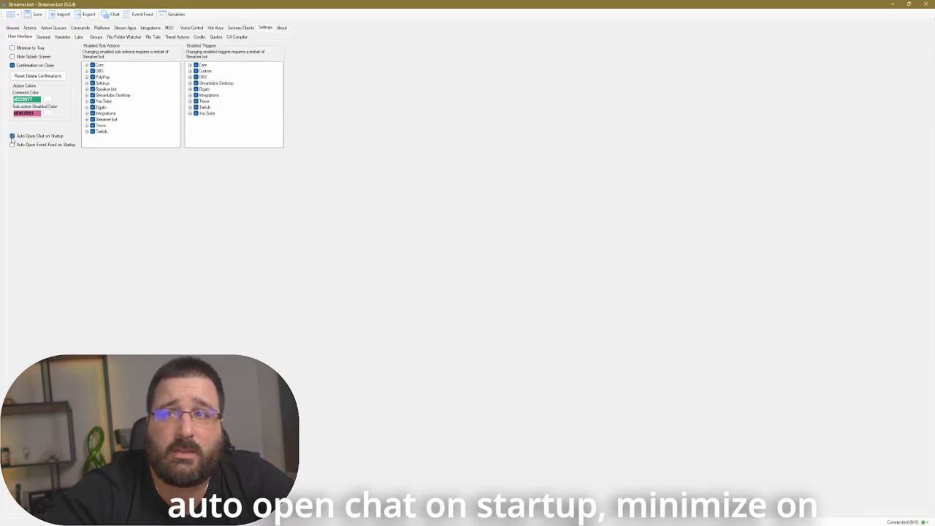
{"action": "left_click", "coordinate": [12, 48]}
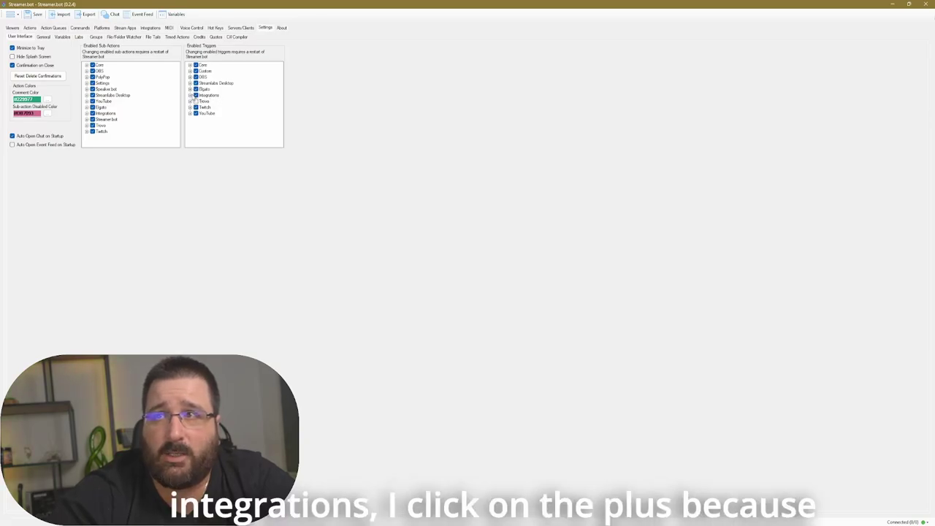
Limit the enabled Integrations triggers to Fourthwall and Streamer.bot Remote
{"action": "left_click", "coordinate": [190, 95]}
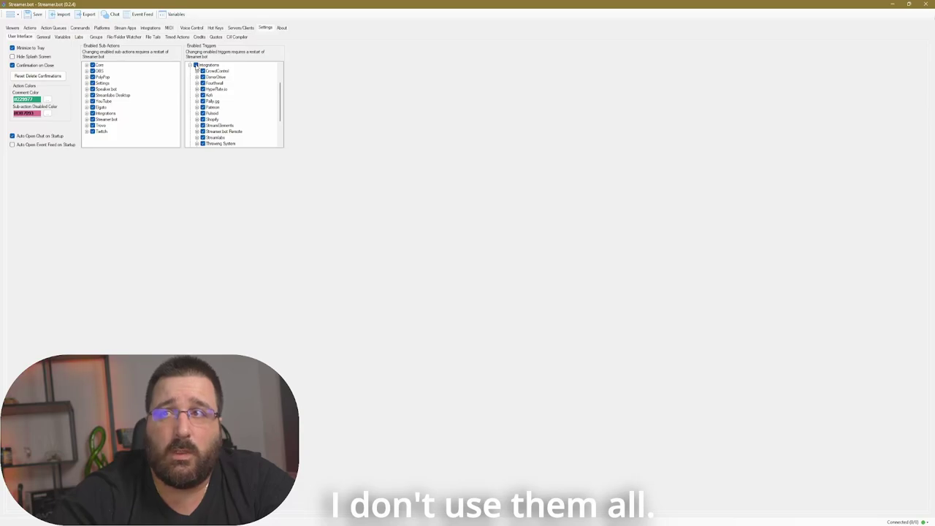
{"action": "left_click", "coordinate": [196, 65]}
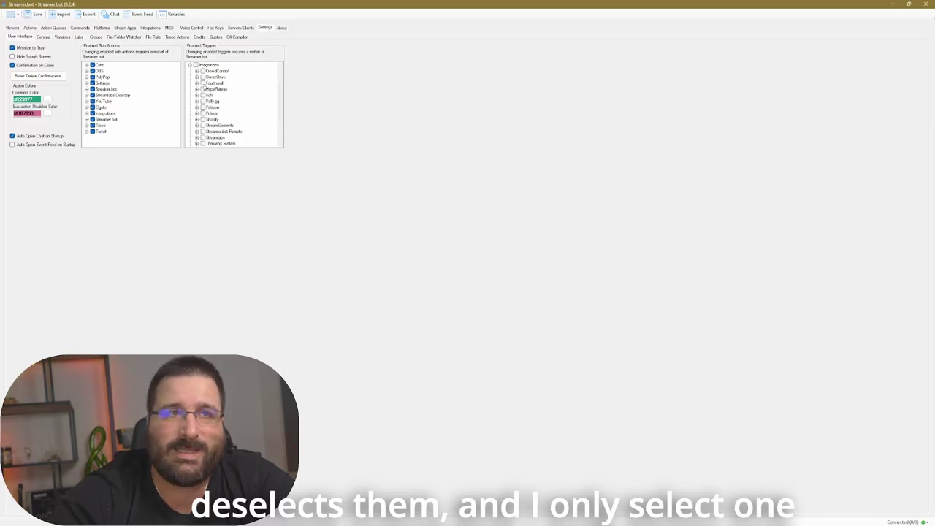
{"action": "left_click", "coordinate": [203, 83]}
{"action": "scroll", "coordinate": [230, 94], "scroll_direction": "down", "scroll_amount": 1}
{"action": "scroll", "coordinate": [230, 94], "scroll_direction": "down", "scroll_amount": 1}
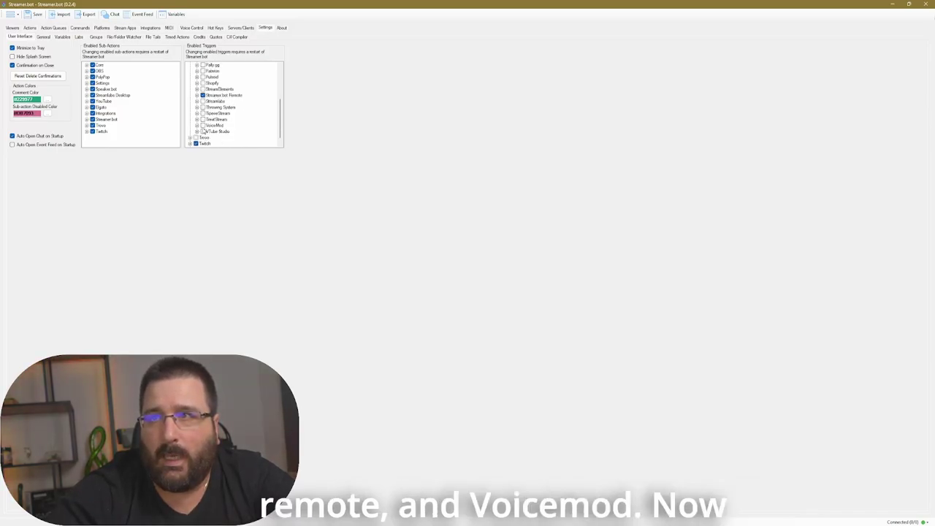
{"action": "scroll", "coordinate": [235, 116], "scroll_direction": "up", "scroll_amount": 2}
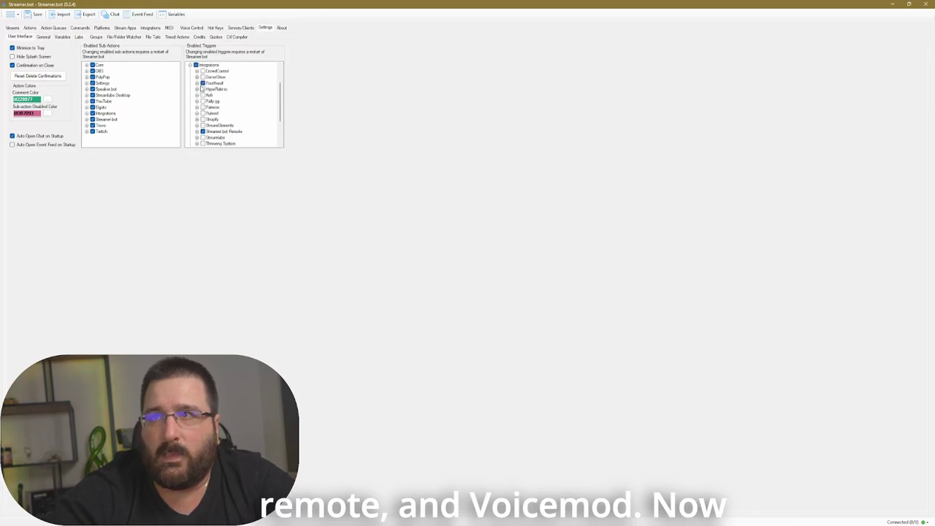
{"action": "scroll", "coordinate": [201, 89], "scroll_direction": "up", "scroll_amount": 1}
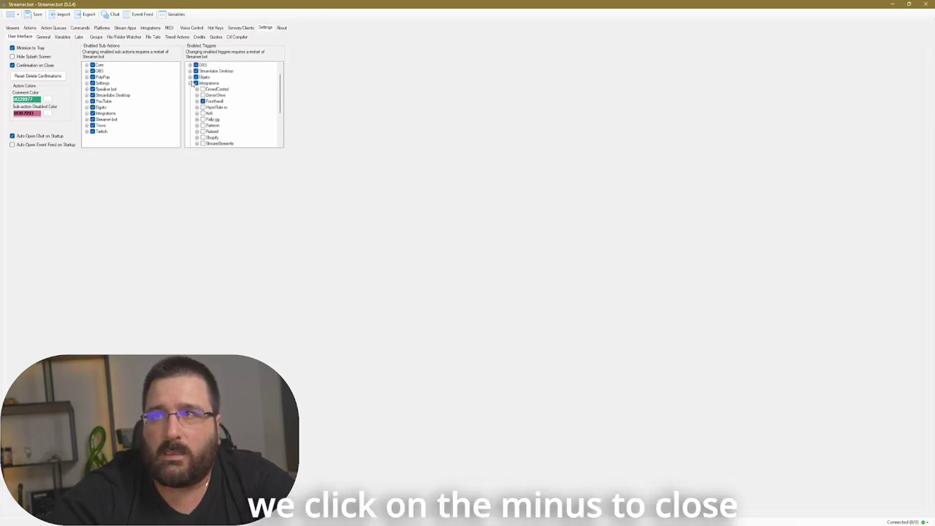
{"action": "left_click", "coordinate": [190, 83]}
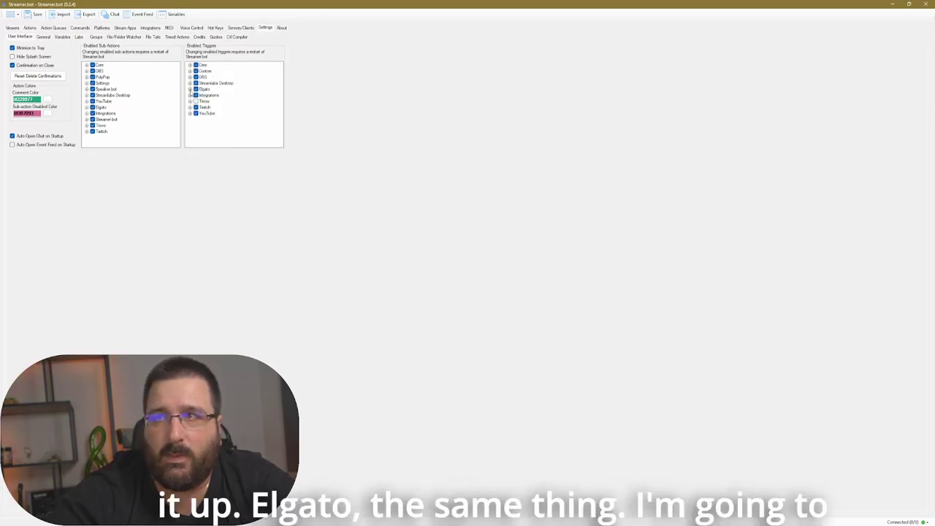
Limit the enabled Elgato triggers to Stream Deck and disable the Streamlabs Desktop triggers
{"action": "left_click", "coordinate": [190, 90]}
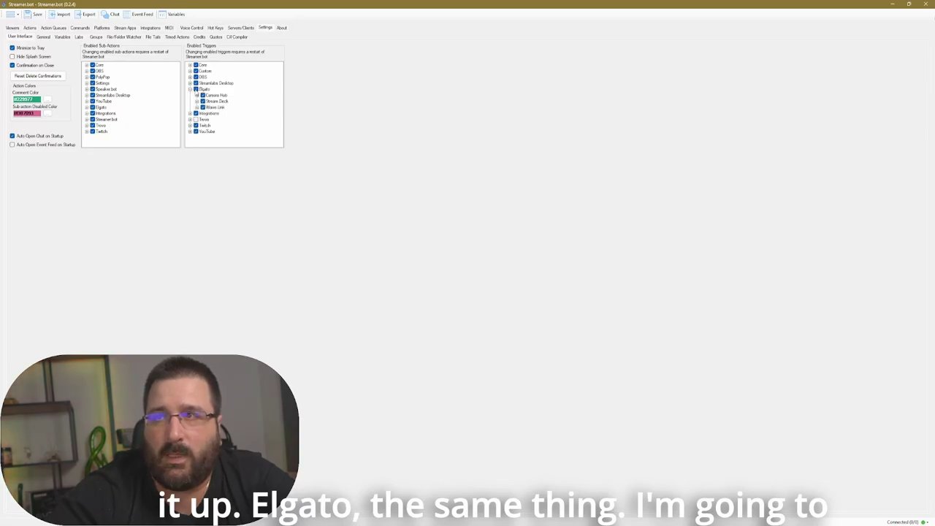
{"action": "left_click", "coordinate": [196, 89]}
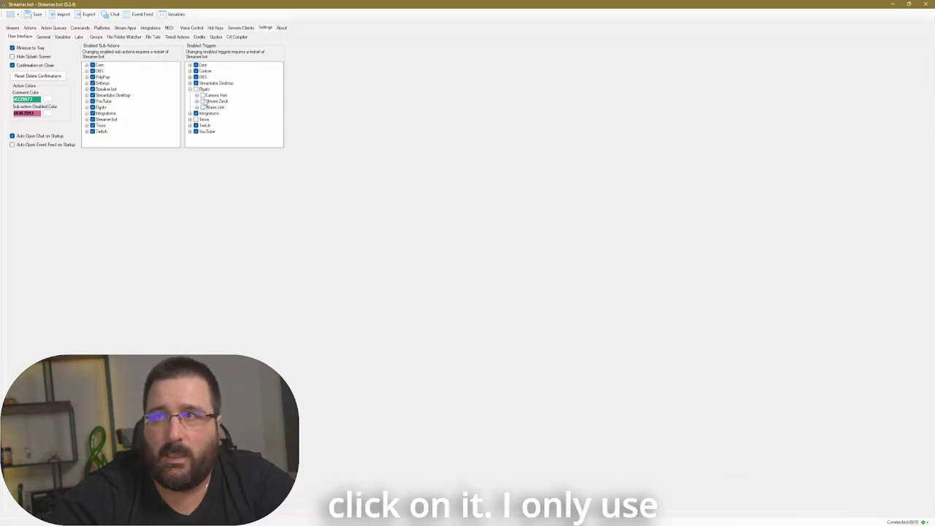
{"action": "left_click", "coordinate": [203, 101]}
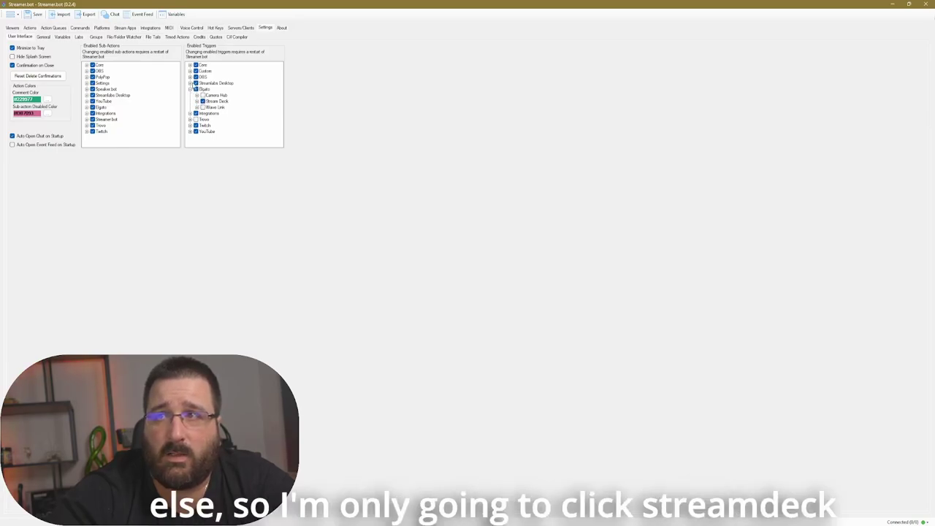
{"action": "left_click", "coordinate": [190, 88]}
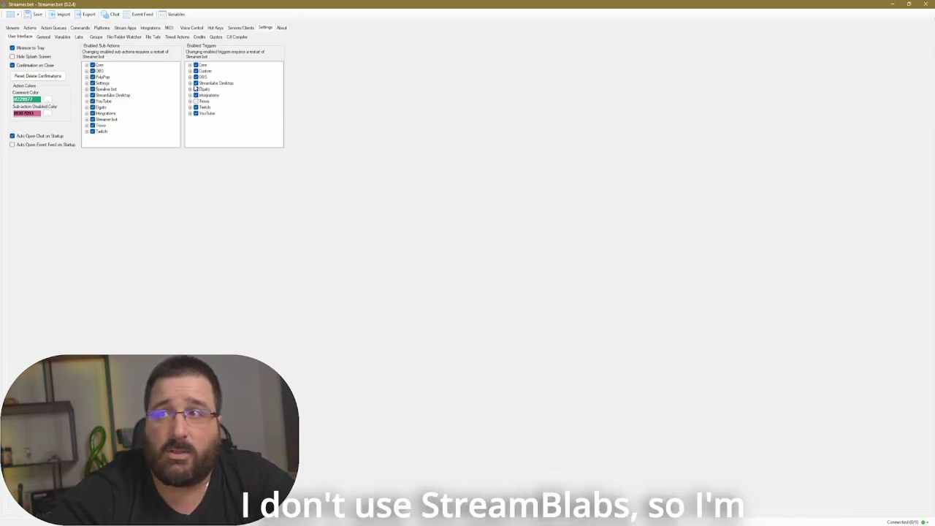
{"action": "left_click", "coordinate": [195, 83]}
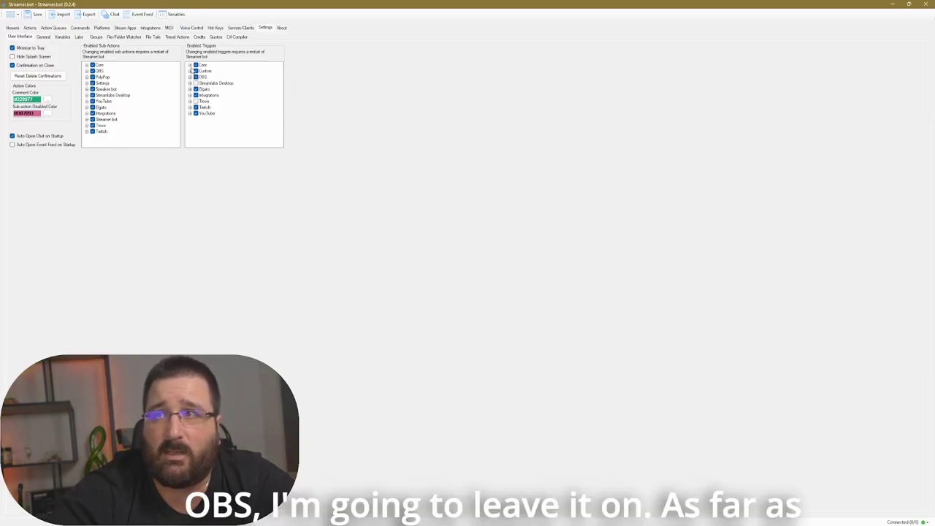
Disable File/Folder Watcher, MIDI and File IO among the Core triggers
{"action": "left_click", "coordinate": [189, 71]}
{"action": "left_click", "coordinate": [190, 70]}
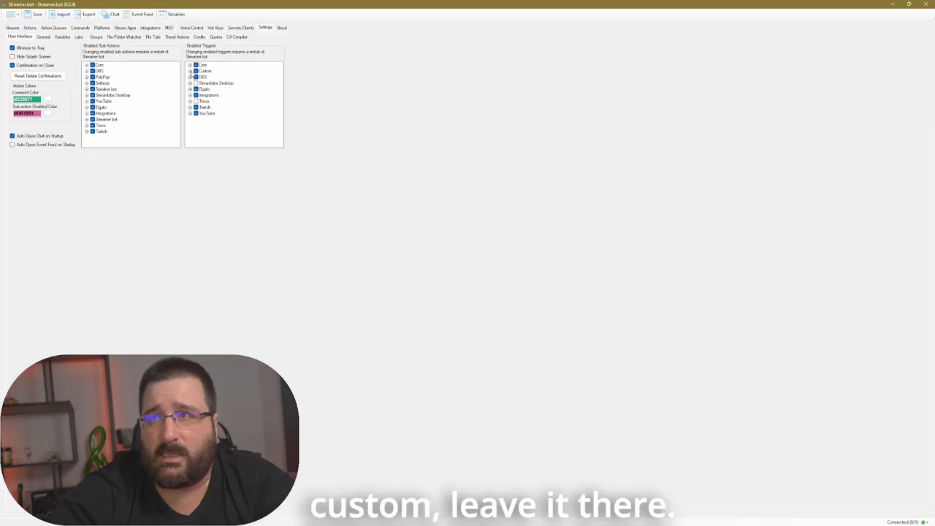
{"action": "left_click", "coordinate": [189, 65]}
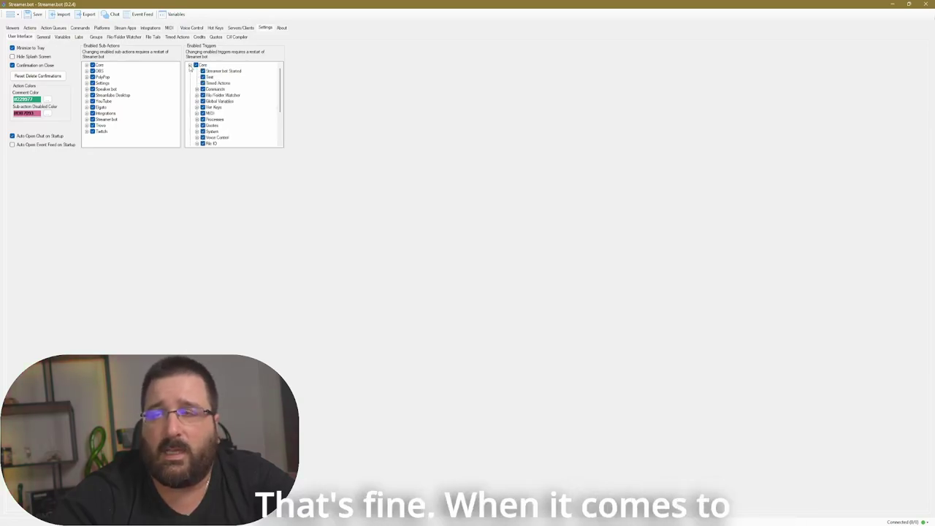
{"action": "left_click", "coordinate": [189, 65]}
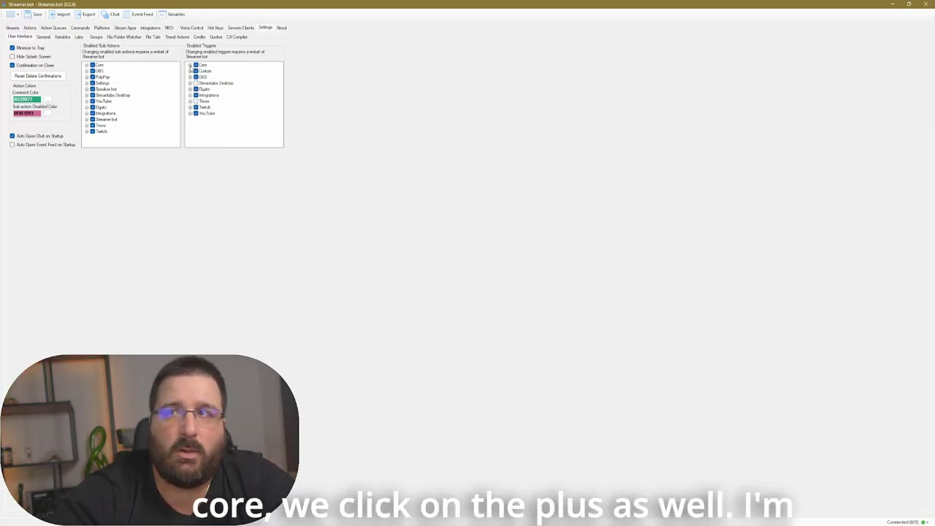
{"action": "left_click", "coordinate": [189, 65]}
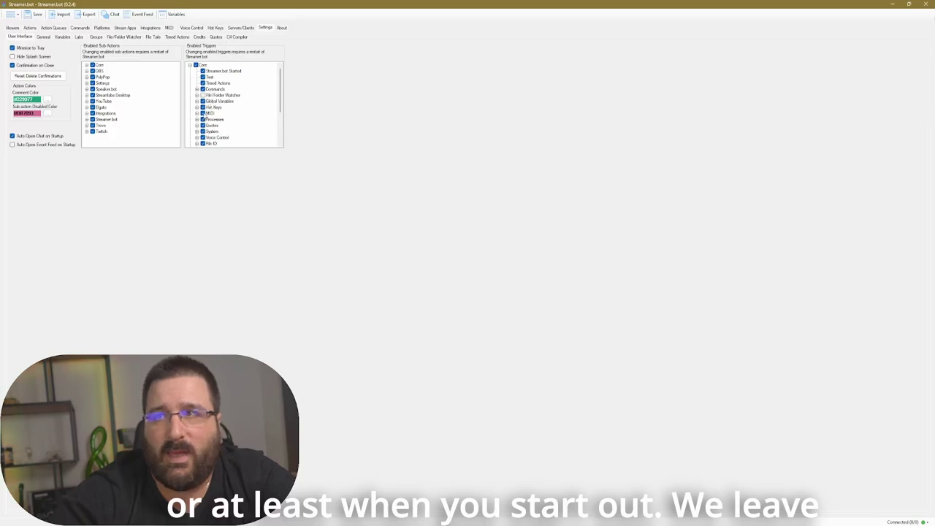
{"action": "scroll", "coordinate": [207, 115], "scroll_direction": "down", "scroll_amount": 1}
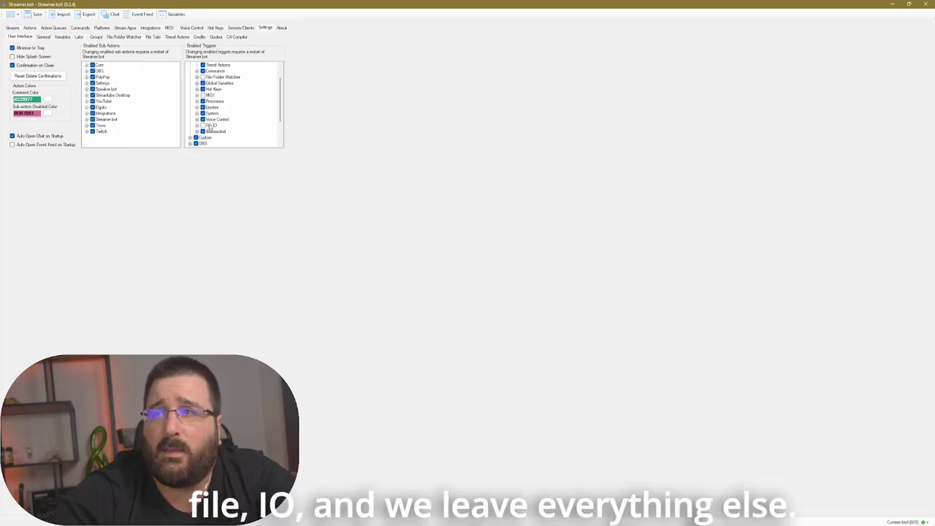
{"action": "scroll", "coordinate": [210, 128], "scroll_direction": "up", "scroll_amount": 1}
{"action": "left_click", "coordinate": [190, 65]}
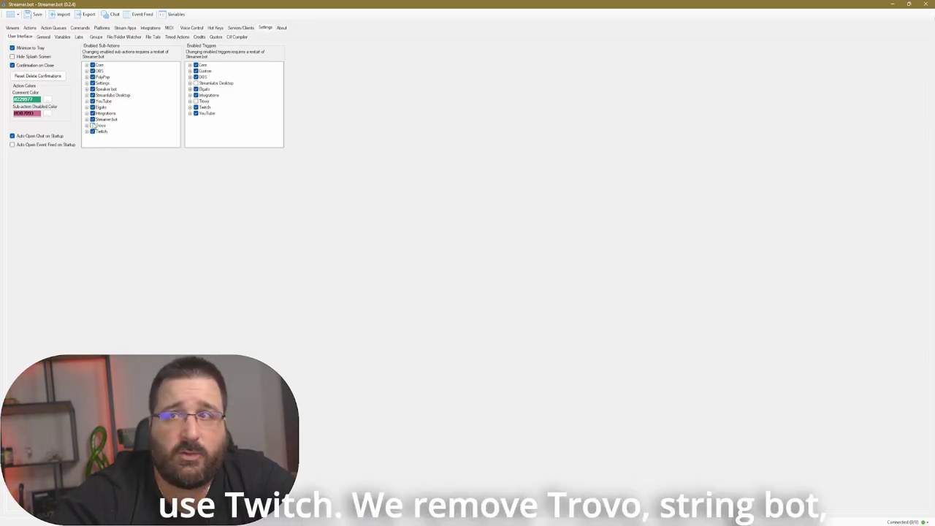
Disable the Trovo sub-actions and limit the enabled Integrations sub-actions to Discord and VoiceMod
{"action": "left_click", "coordinate": [92, 126]}
{"action": "left_click", "coordinate": [92, 119]}
{"action": "left_click", "coordinate": [86, 113]}
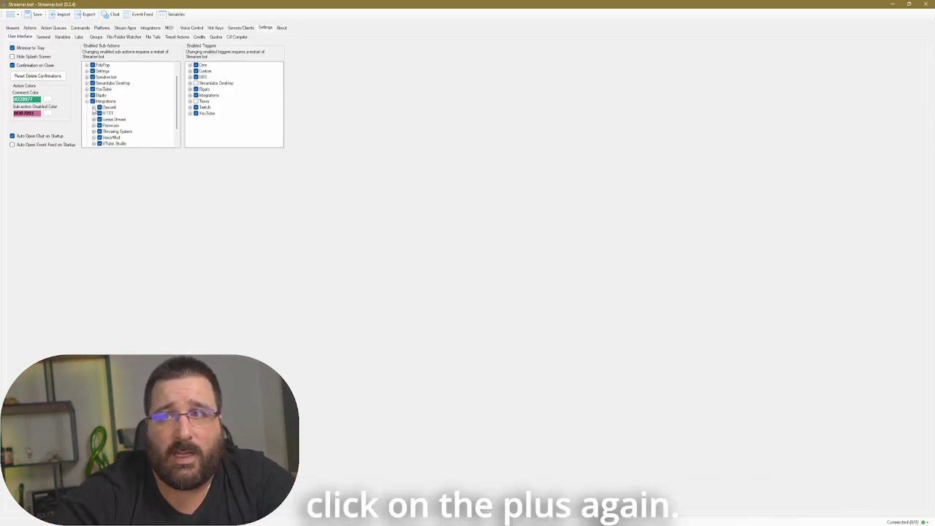
{"action": "left_click", "coordinate": [92, 100]}
{"action": "left_click", "coordinate": [98, 106]}
{"action": "scroll", "coordinate": [123, 117], "scroll_direction": "down", "scroll_amount": 1}
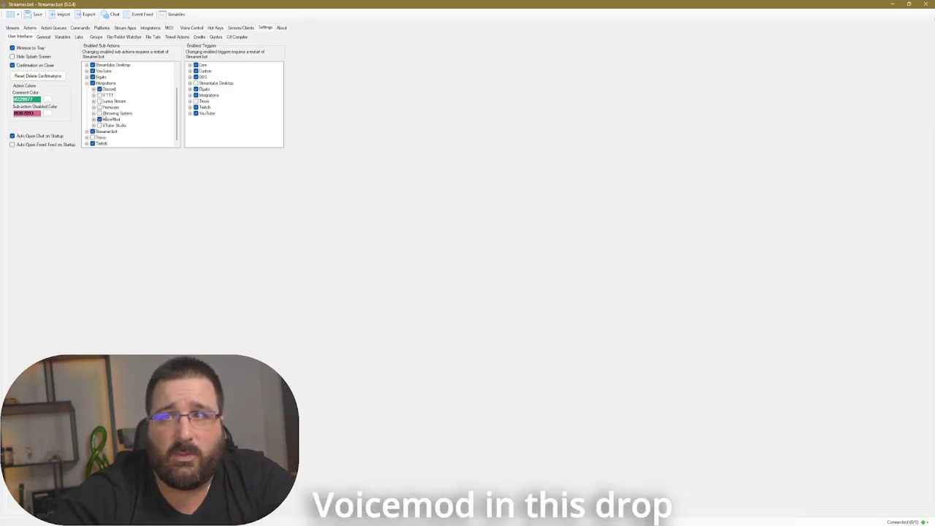
{"action": "scroll", "coordinate": [105, 118], "scroll_direction": "up", "scroll_amount": 2}
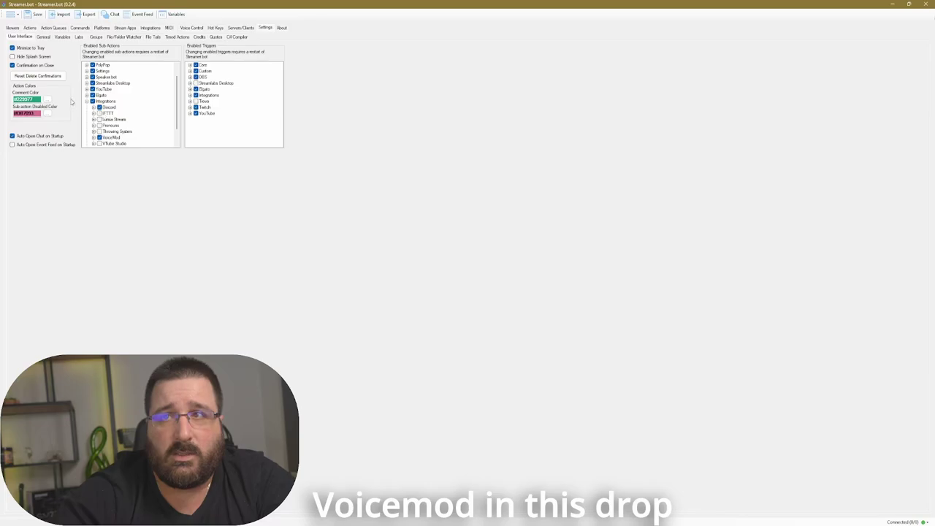
{"action": "left_click", "coordinate": [86, 108]}
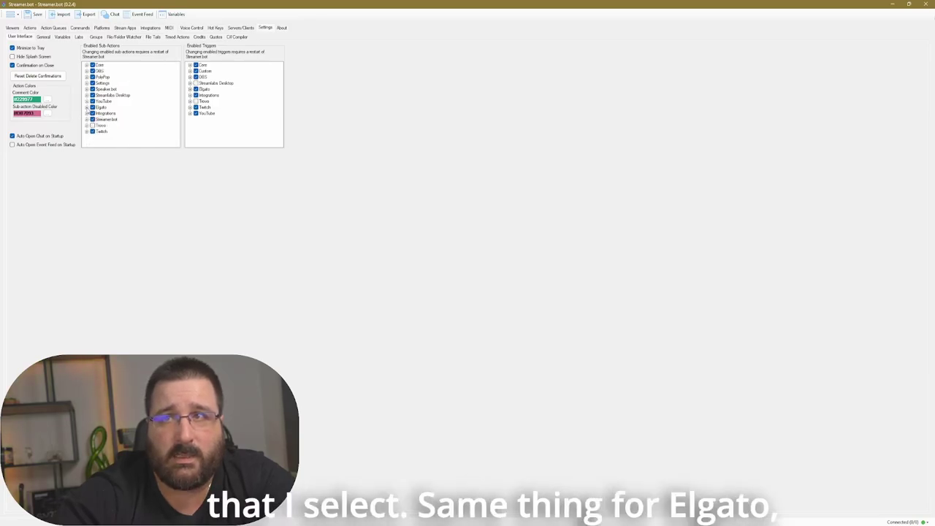
Limit the enabled Elgato sub-actions to Stream Deck
{"action": "left_click", "coordinate": [86, 107]}
{"action": "left_click", "coordinate": [92, 107]}
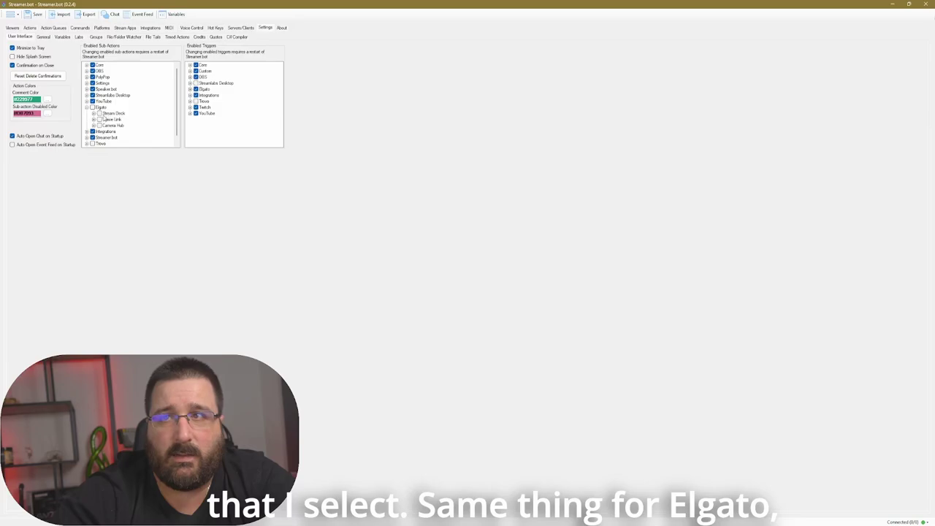
{"action": "left_click", "coordinate": [100, 119]}
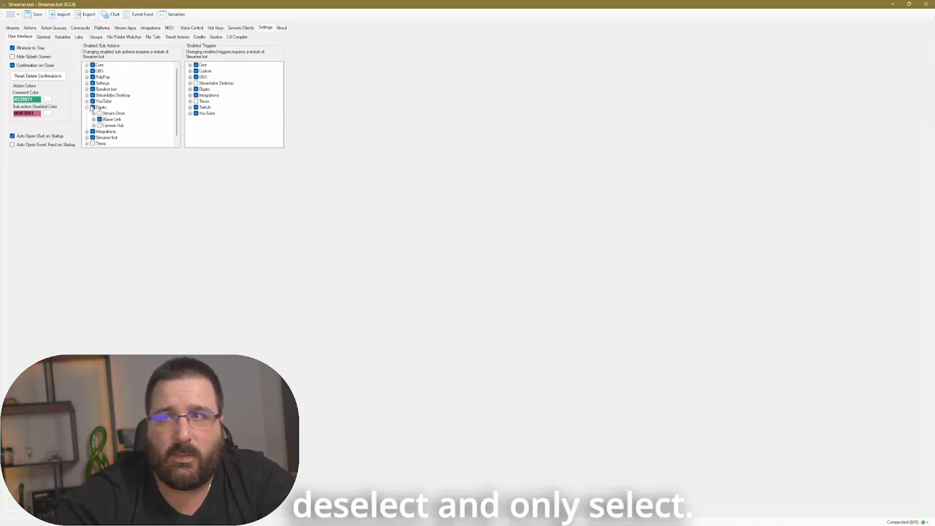
{"action": "left_click", "coordinate": [99, 119]}
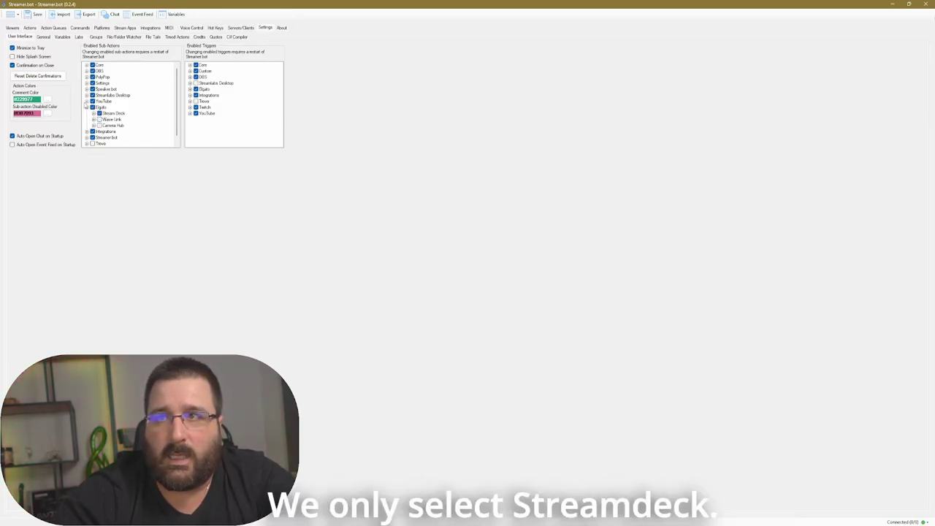
{"action": "left_click", "coordinate": [87, 107]}
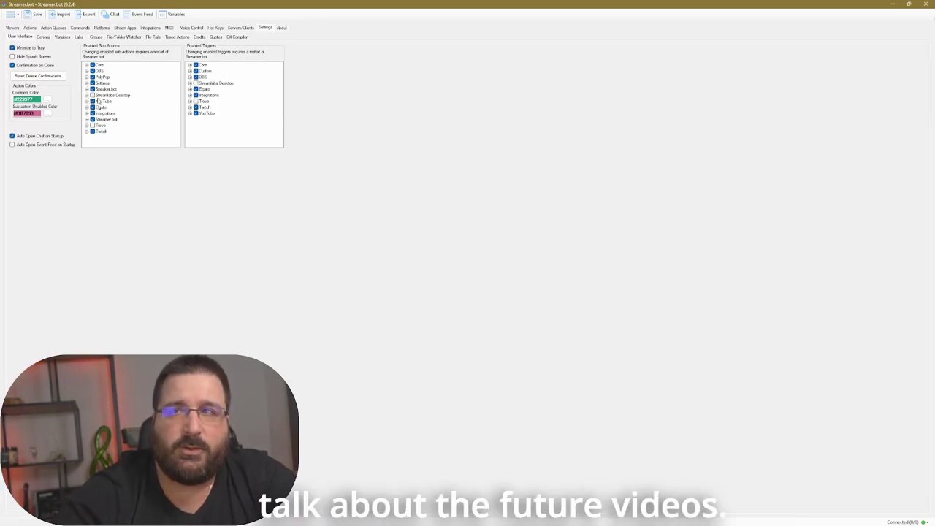
Review the Streamlabs Desktop and Settings sub-actions and disable the PolyPop sub-actions
{"action": "left_click", "coordinate": [86, 95]}
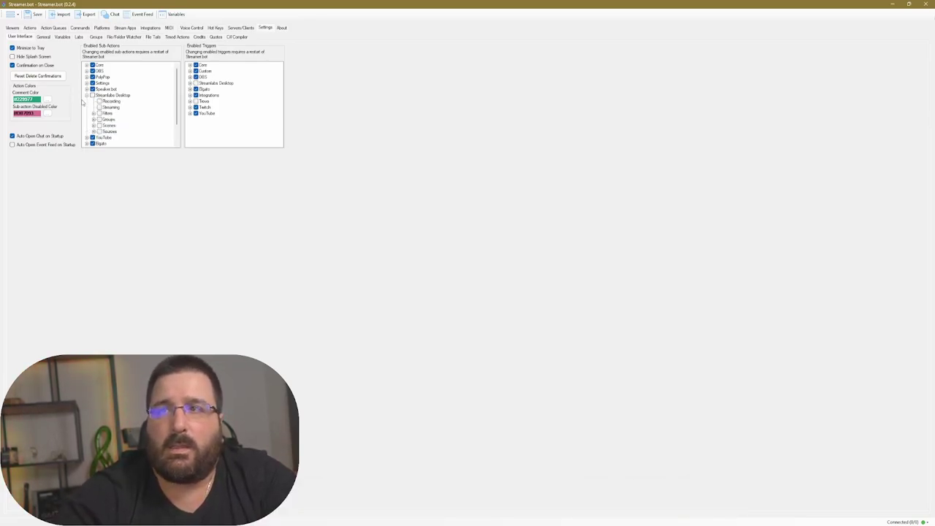
{"action": "left_click", "coordinate": [86, 95]}
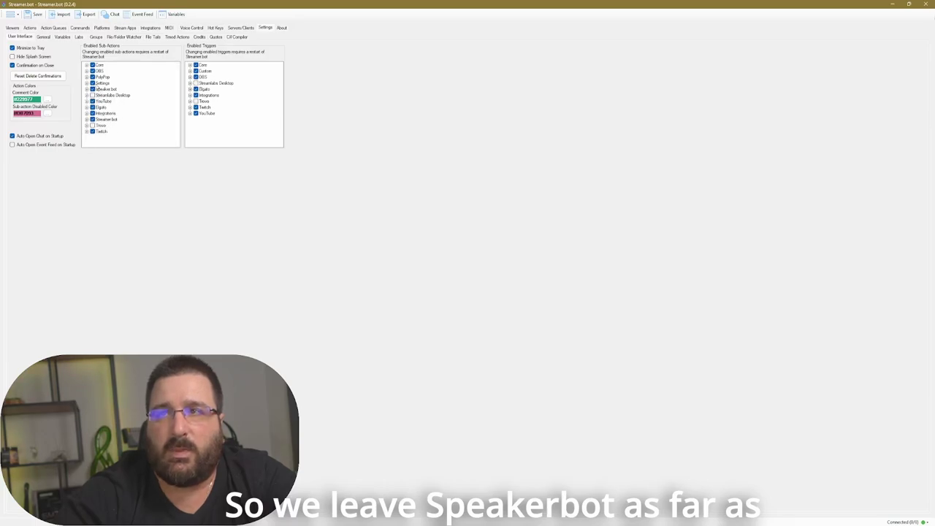
{"action": "left_click", "coordinate": [86, 83]}
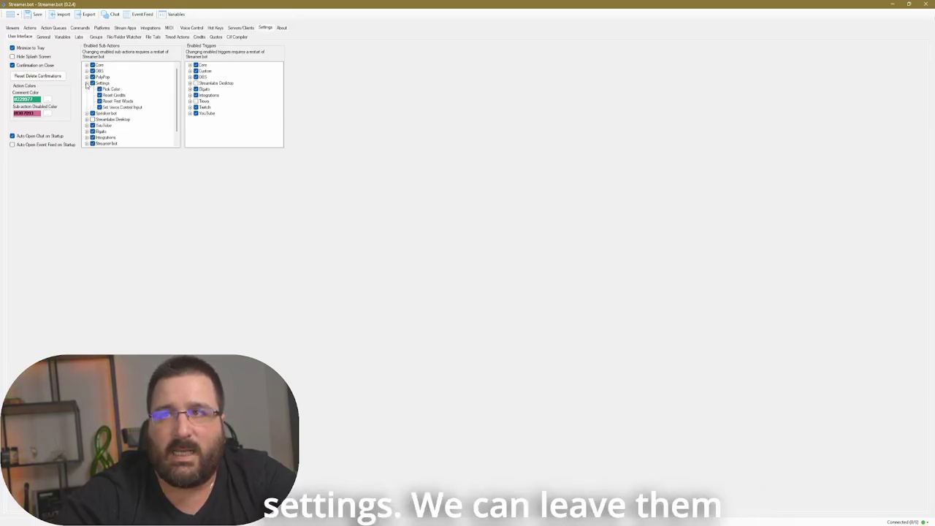
{"action": "left_click", "coordinate": [86, 83]}
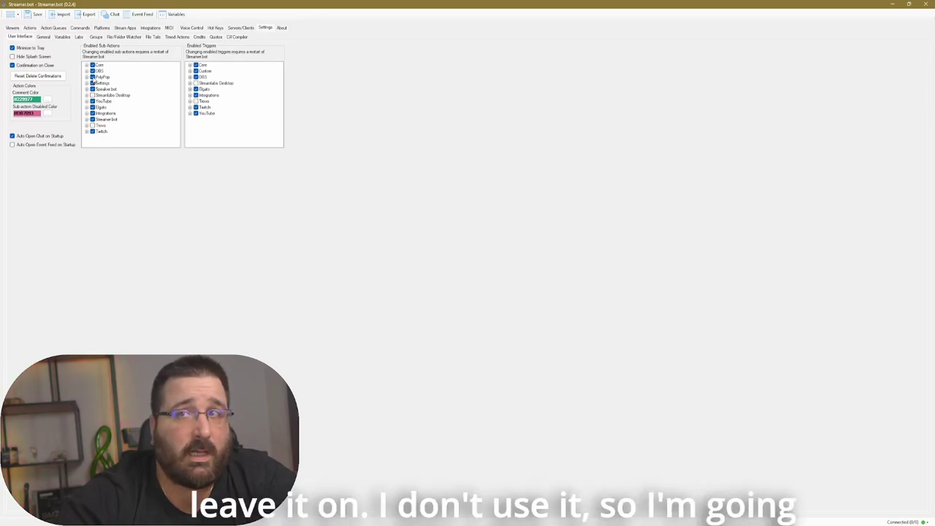
{"action": "left_click", "coordinate": [91, 76]}
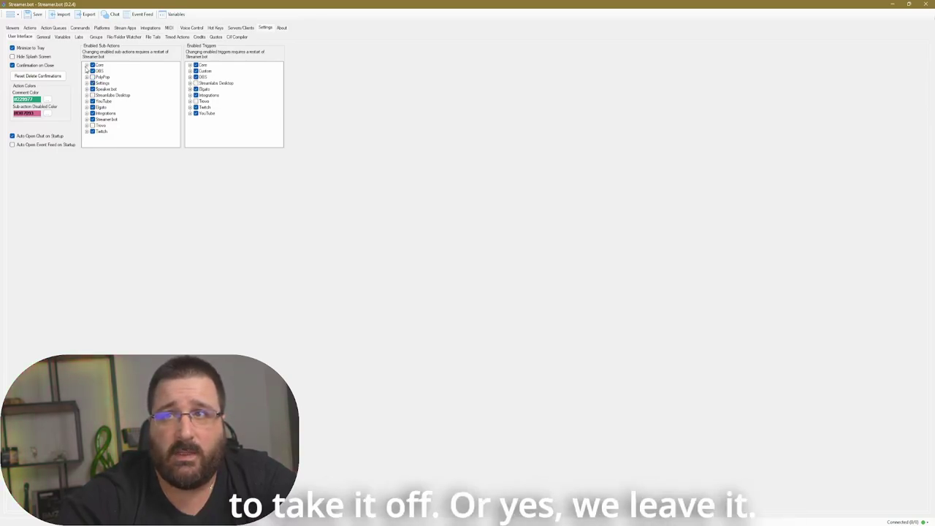
Disable File IO, File Tail and Signals among the Core sub-actions
{"action": "left_click", "coordinate": [86, 65]}
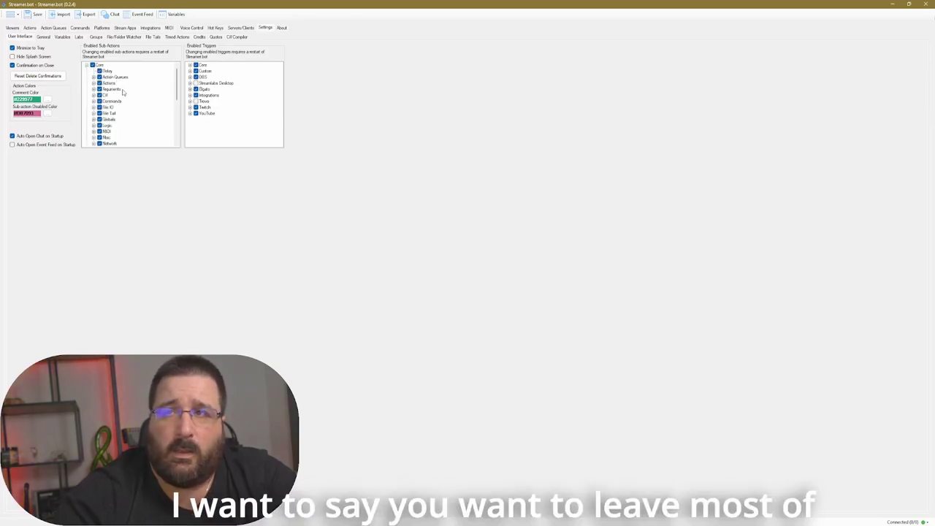
{"action": "scroll", "coordinate": [114, 112], "scroll_direction": "down", "scroll_amount": 1}
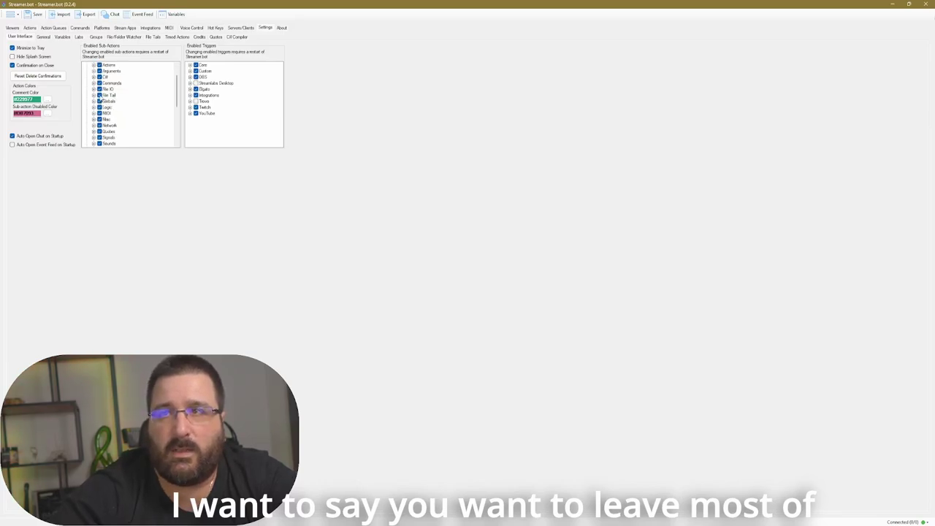
{"action": "left_click", "coordinate": [99, 88]}
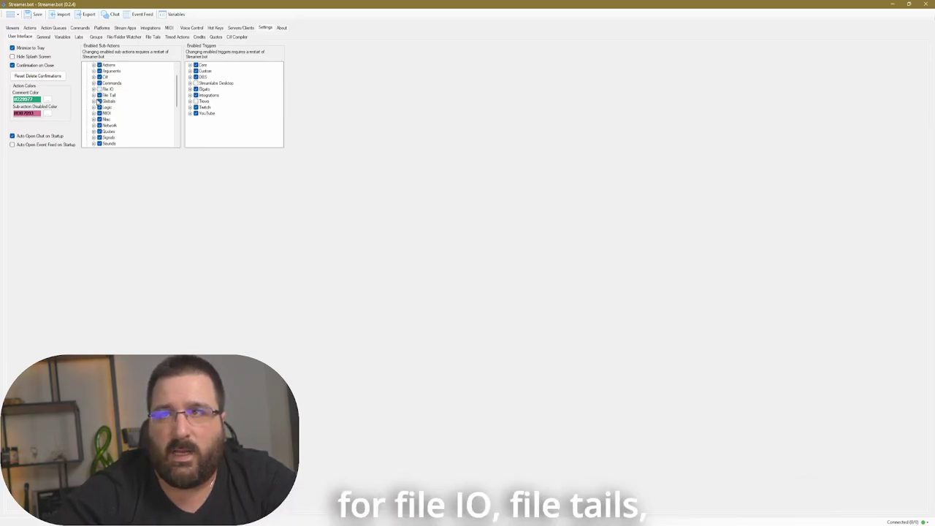
{"action": "scroll", "coordinate": [106, 106], "scroll_direction": "down", "scroll_amount": 1}
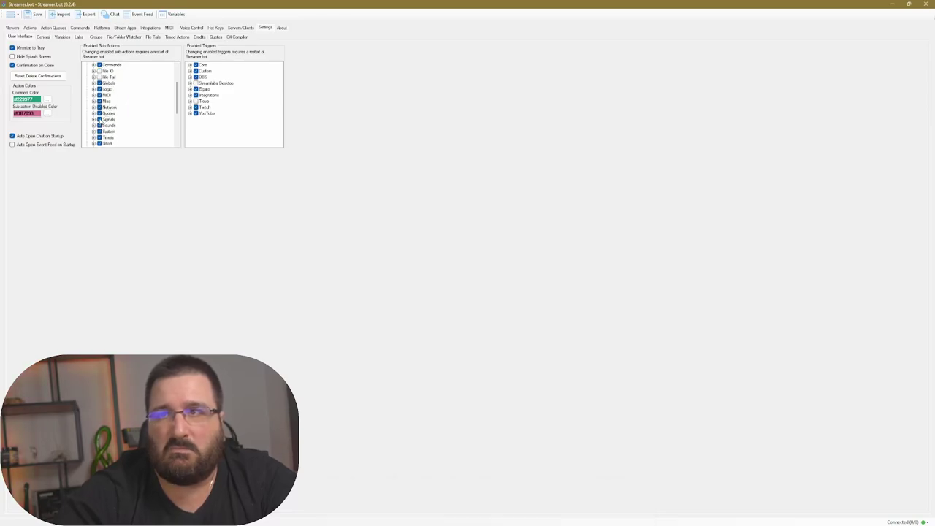
{"action": "left_click", "coordinate": [99, 119]}
{"action": "scroll", "coordinate": [106, 118], "scroll_direction": "down", "scroll_amount": 1}
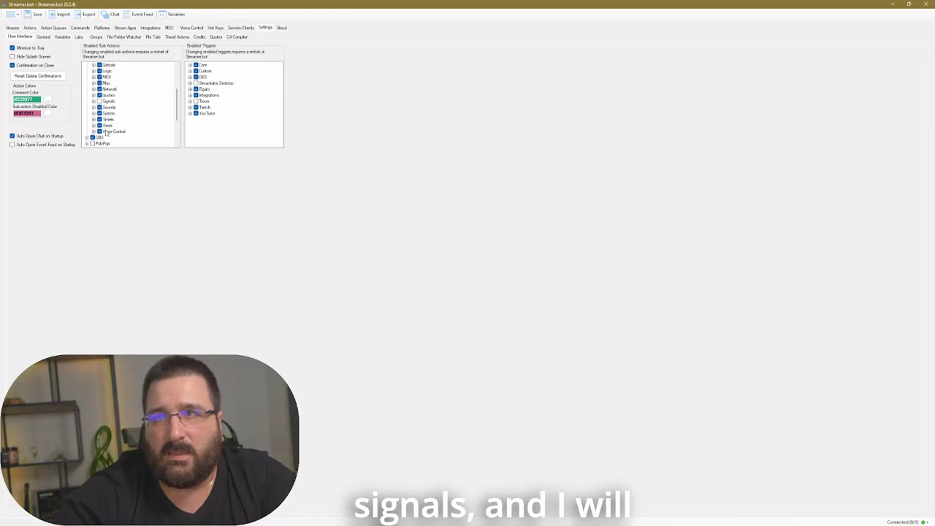
{"action": "scroll", "coordinate": [107, 128], "scroll_direction": "up", "scroll_amount": 3}
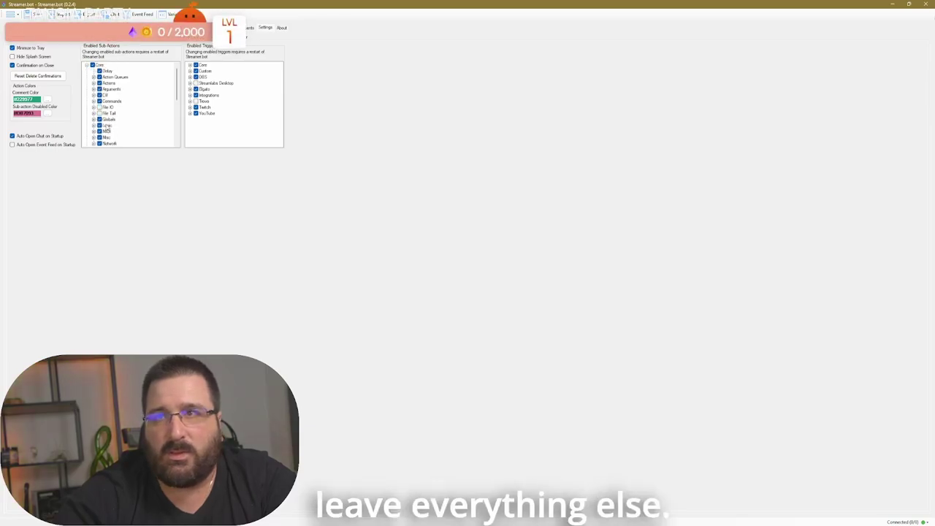
{"action": "left_click", "coordinate": [87, 66]}
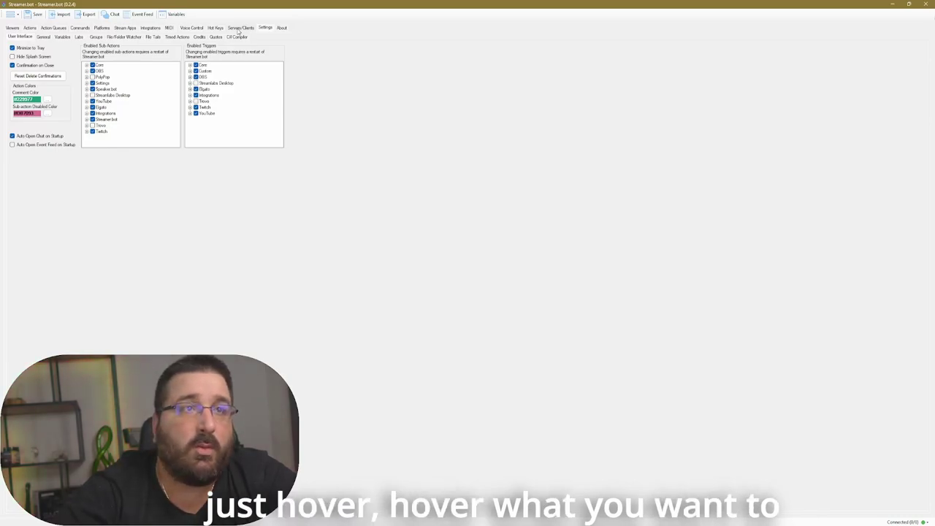
Hide the Servers/Clients, Hot Keys and Voice Control sections from the main navigation
{"action": "right_click", "coordinate": [237, 31]}
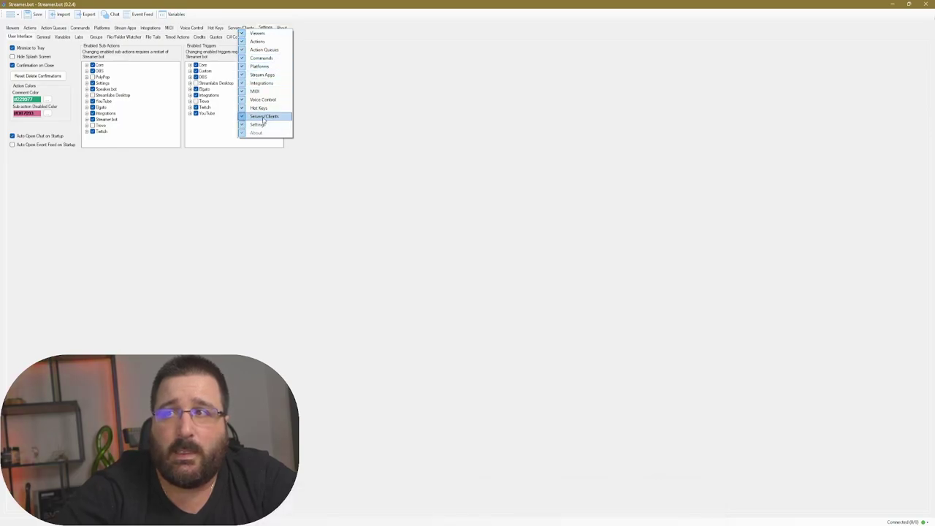
{"action": "left_click", "coordinate": [263, 117]}
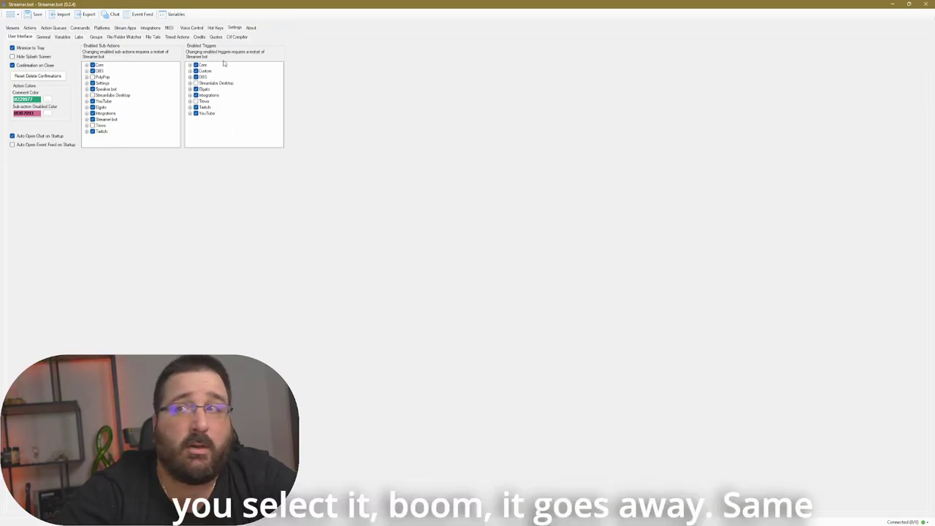
{"action": "left_click", "coordinate": [216, 27]}
{"action": "right_click", "coordinate": [216, 30]}
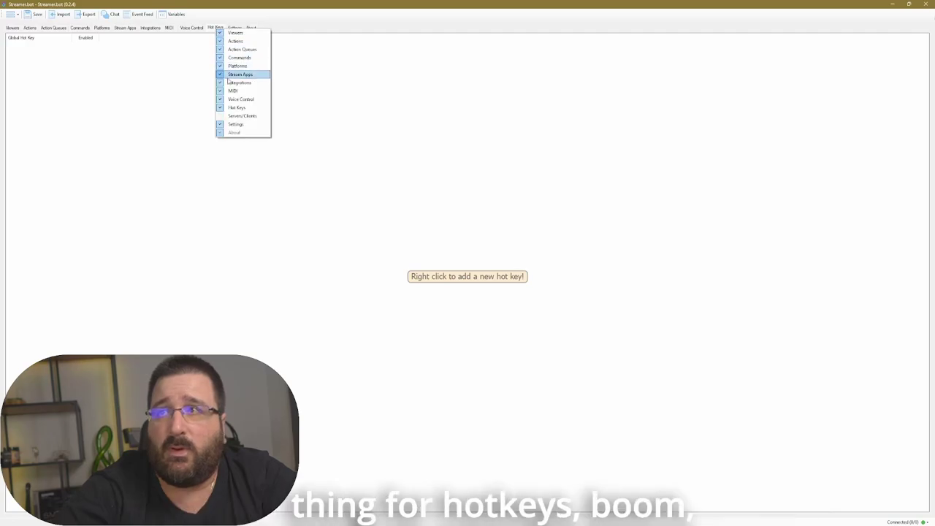
{"action": "left_click", "coordinate": [238, 108]}
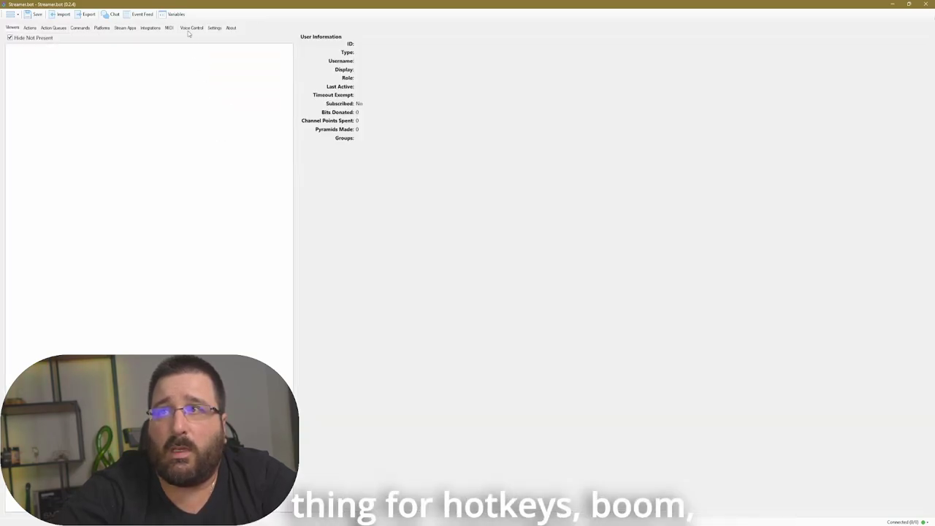
{"action": "right_click", "coordinate": [191, 29]}
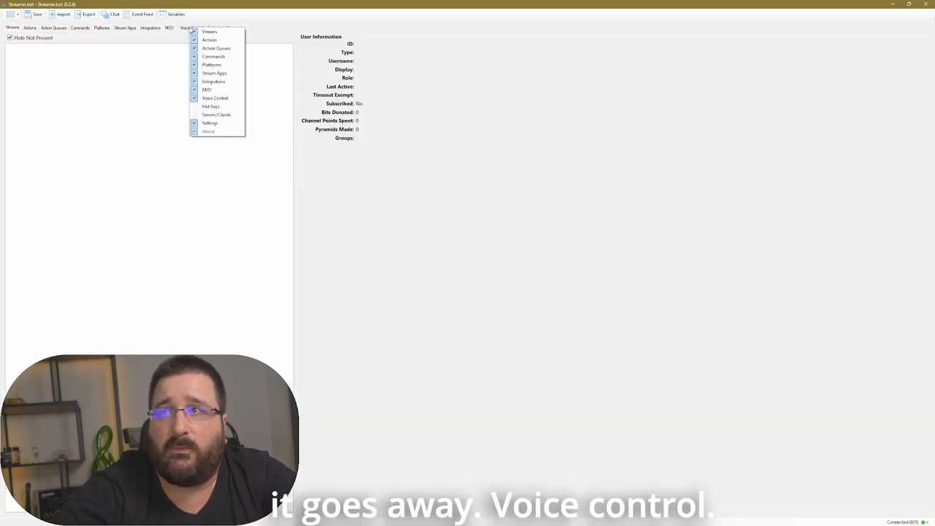
{"action": "left_click", "coordinate": [204, 99]}
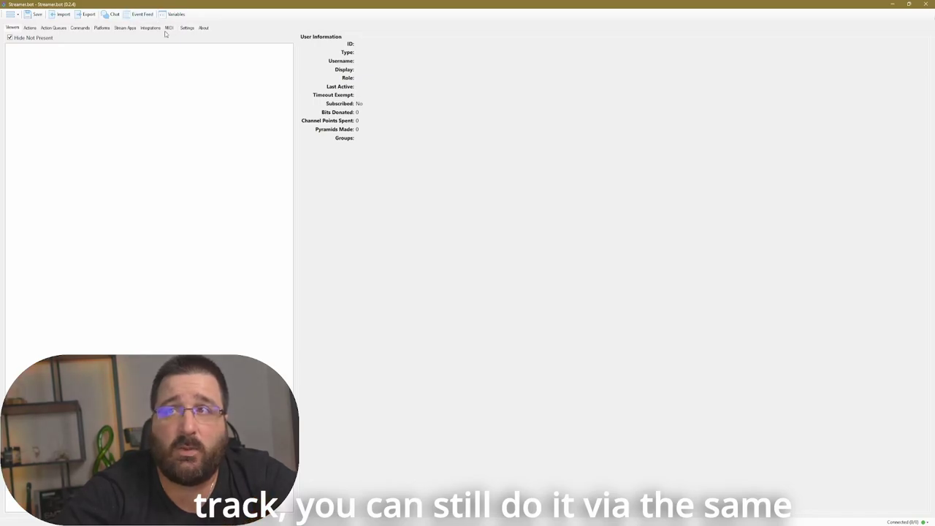
Restore the Voice Control section in the main navigation and hide it again
{"action": "right_click", "coordinate": [168, 29]}
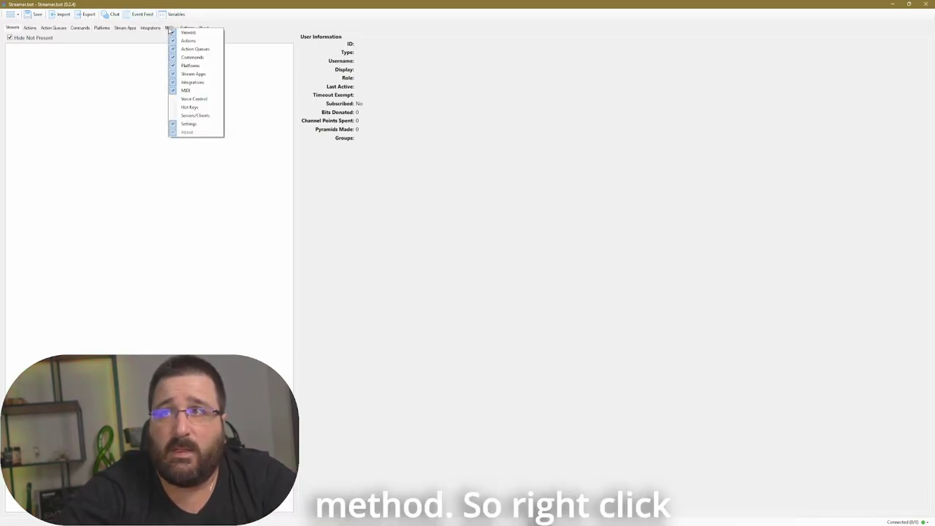
{"action": "left_click", "coordinate": [191, 99]}
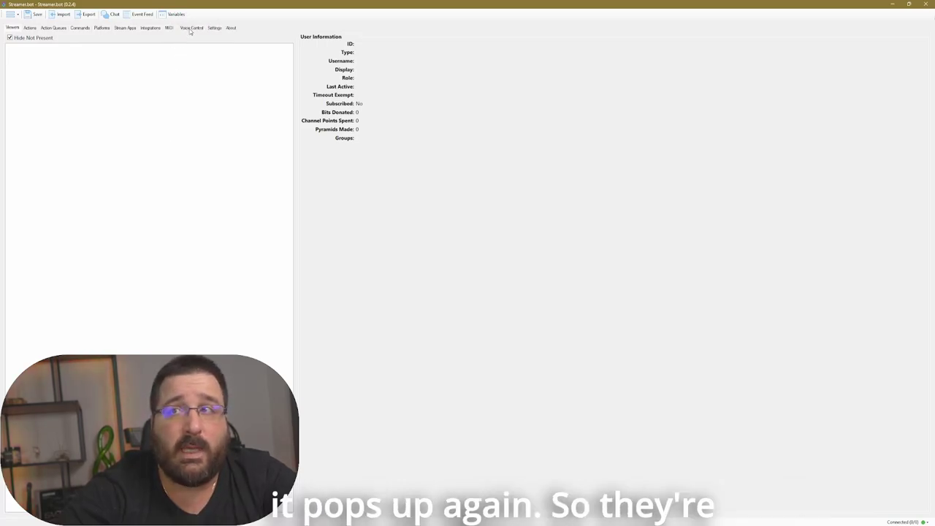
{"action": "right_click", "coordinate": [190, 31]}
{"action": "left_click", "coordinate": [200, 99]}
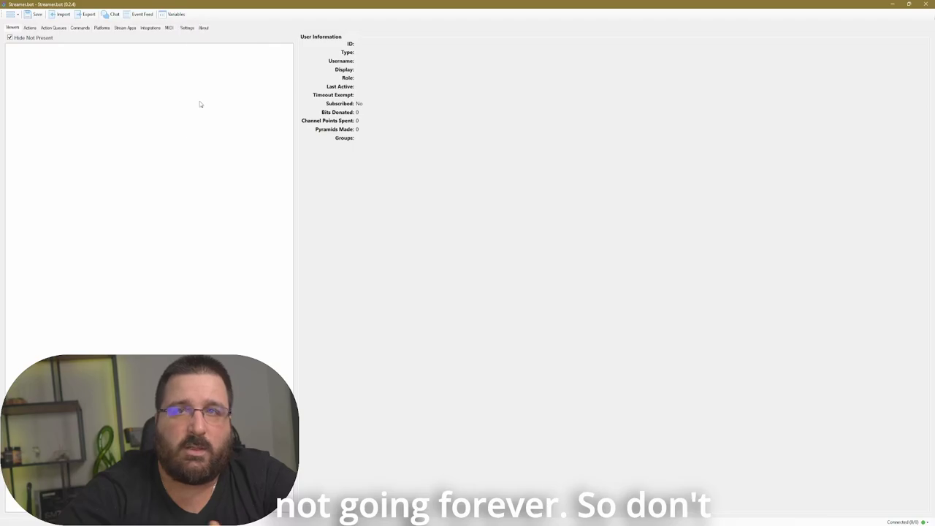
Hide the MIDI section, plus the Streamlabs Desktop and PolyPop pages within Stream Apps
{"action": "right_click", "coordinate": [165, 30]}
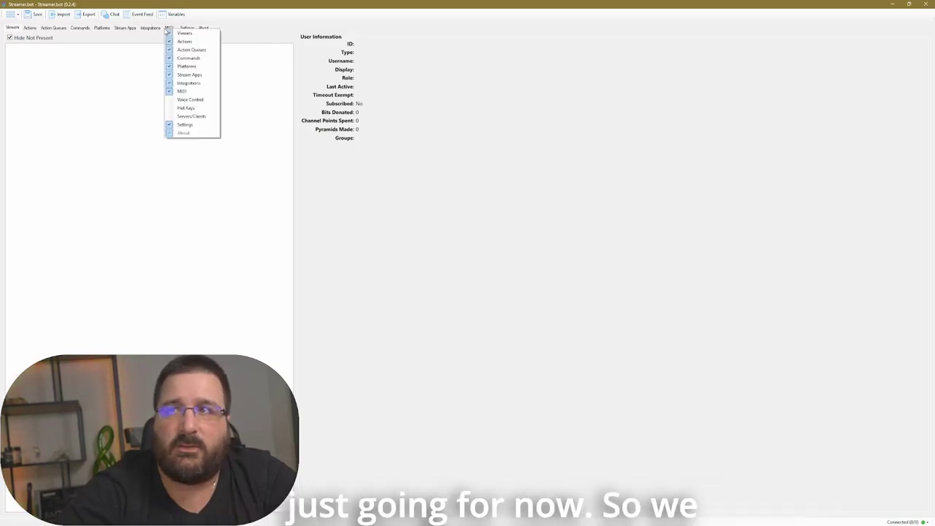
{"action": "left_click", "coordinate": [196, 92]}
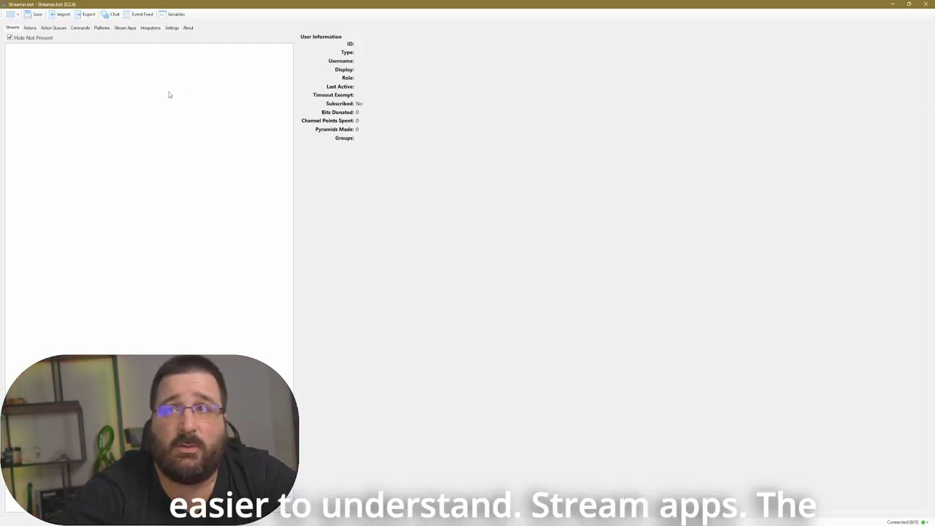
{"action": "left_click", "coordinate": [125, 28]}
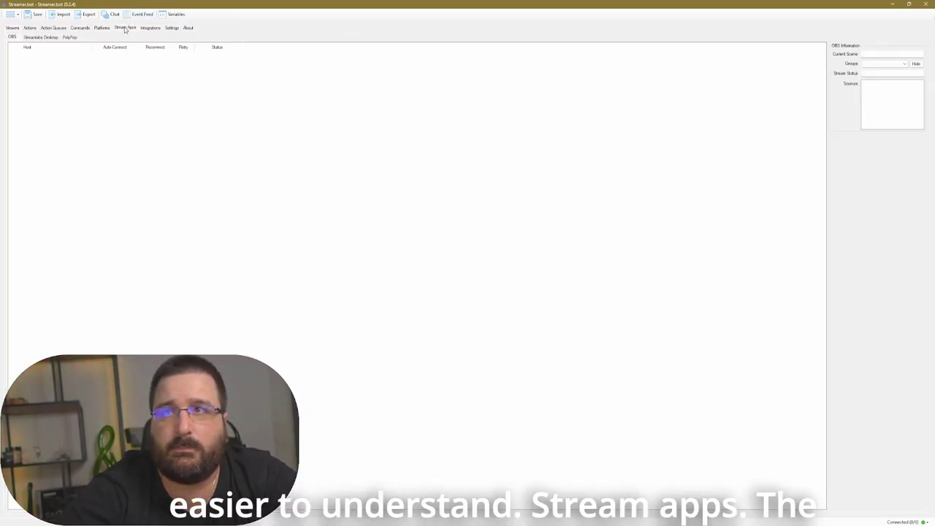
{"action": "right_click", "coordinate": [44, 37]}
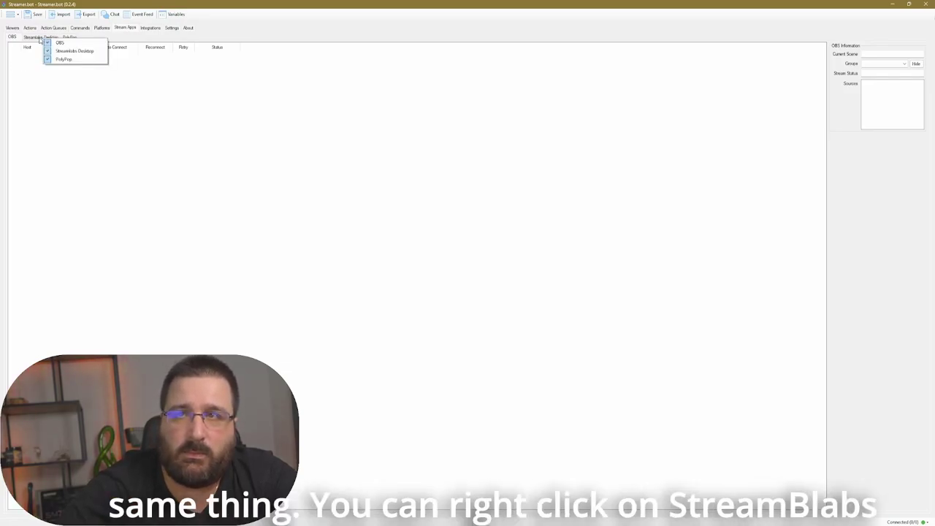
{"action": "left_click", "coordinate": [55, 51]}
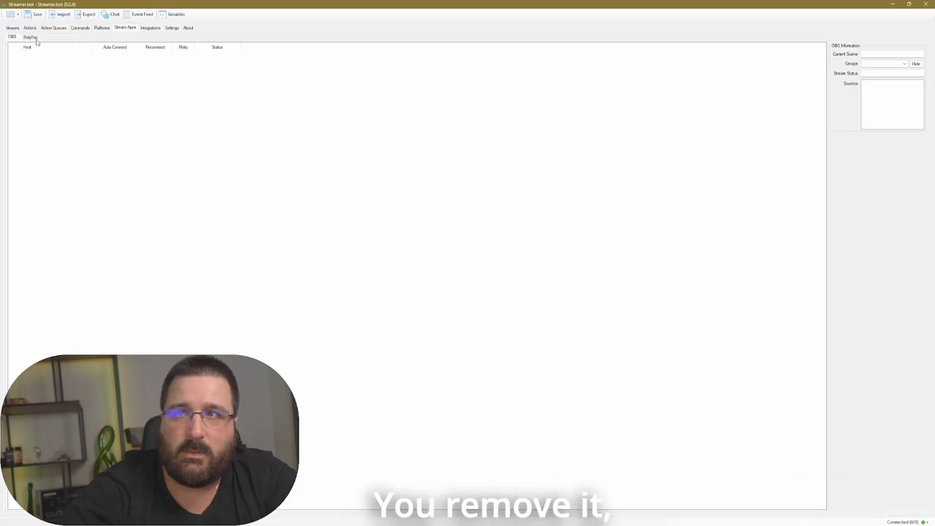
{"action": "right_click", "coordinate": [31, 36]}
{"action": "left_click", "coordinate": [54, 58]}
Hide the Trovo page within Platforms
{"action": "left_click", "coordinate": [104, 29]}
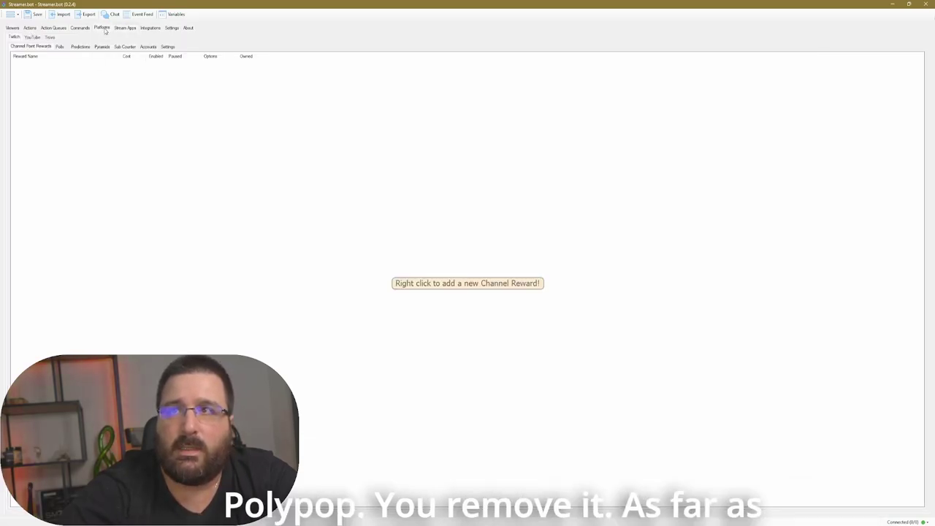
{"action": "right_click", "coordinate": [49, 37]}
{"action": "left_click", "coordinate": [64, 63]}
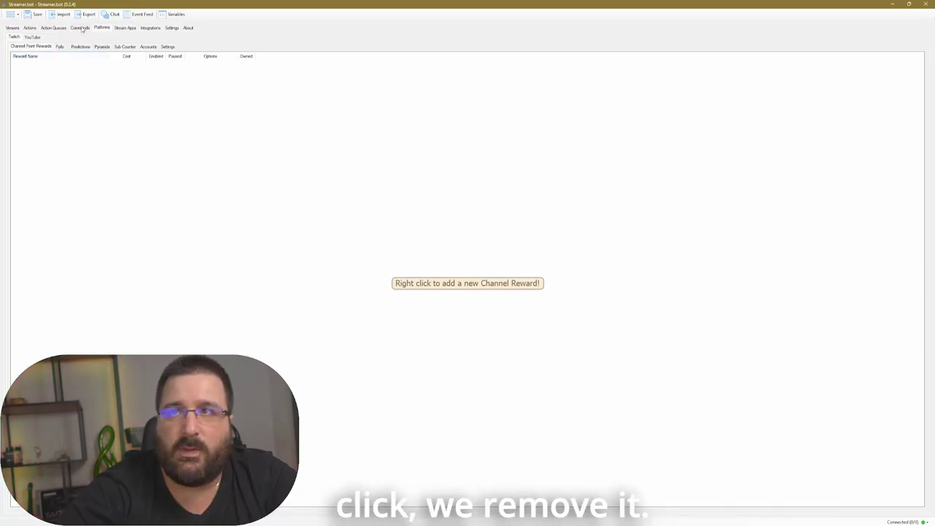
{"action": "left_click", "coordinate": [81, 29]}
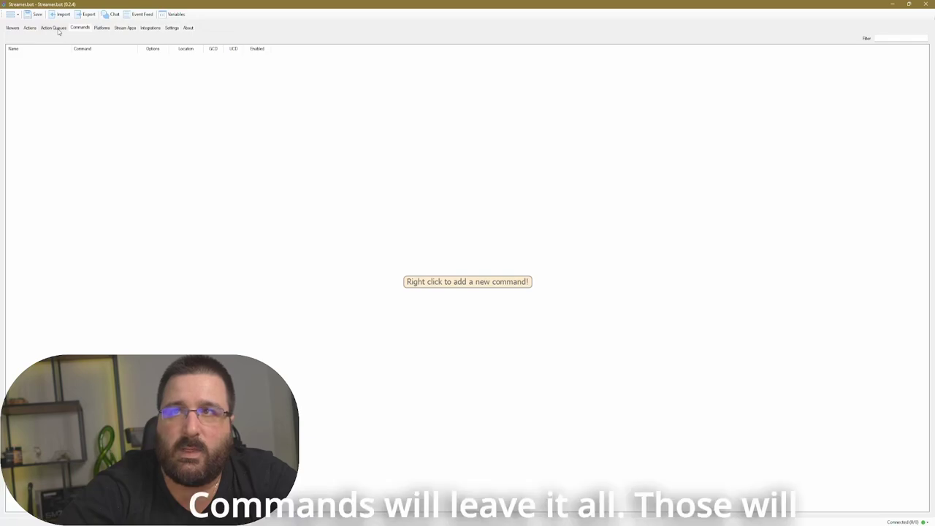
{"action": "left_click", "coordinate": [58, 29]}
{"action": "left_click", "coordinate": [29, 27]}
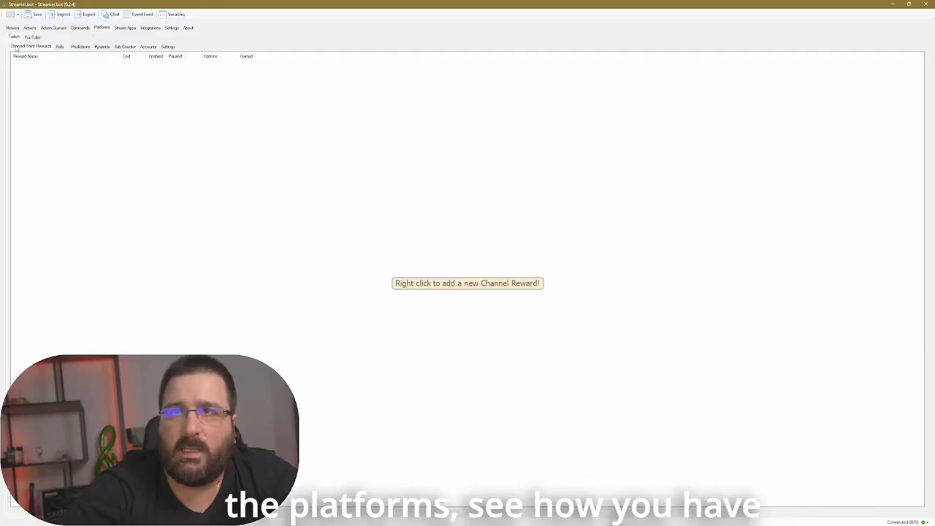
Log in to the Twitch broadcaster account and authorize Streamer.bot to access it, closing the browser page when finished
{"action": "left_click", "coordinate": [144, 48]}
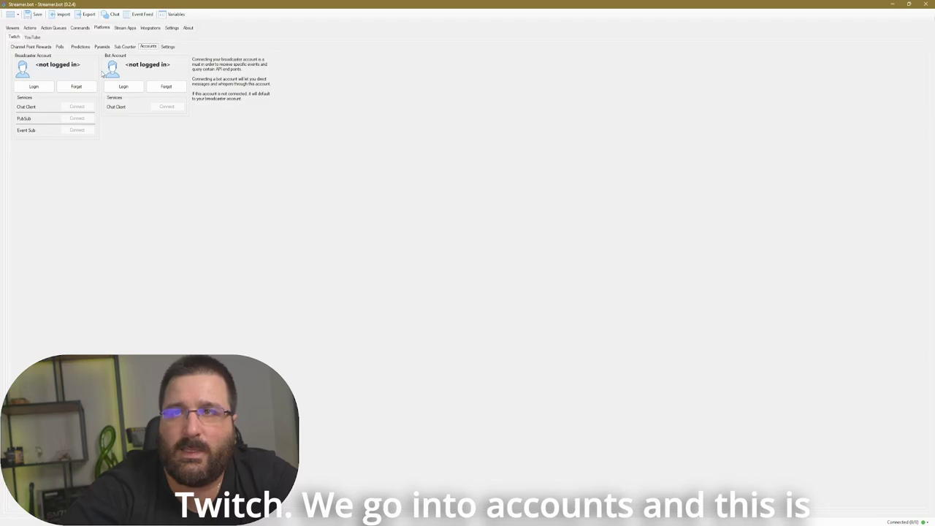
{"action": "left_click", "coordinate": [34, 87]}
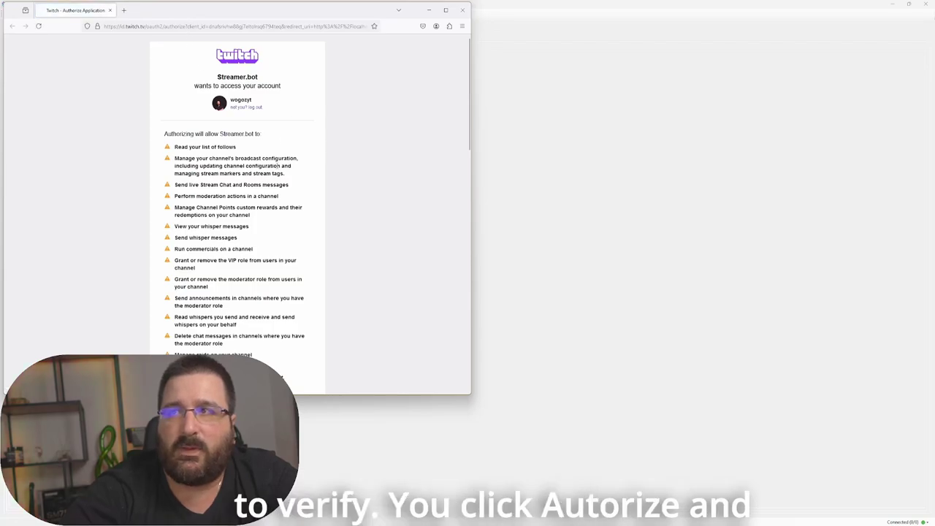
{"action": "scroll", "coordinate": [292, 344], "scroll_direction": "down", "scroll_amount": 10}
{"action": "scroll", "coordinate": [297, 334], "scroll_direction": "down", "scroll_amount": 3}
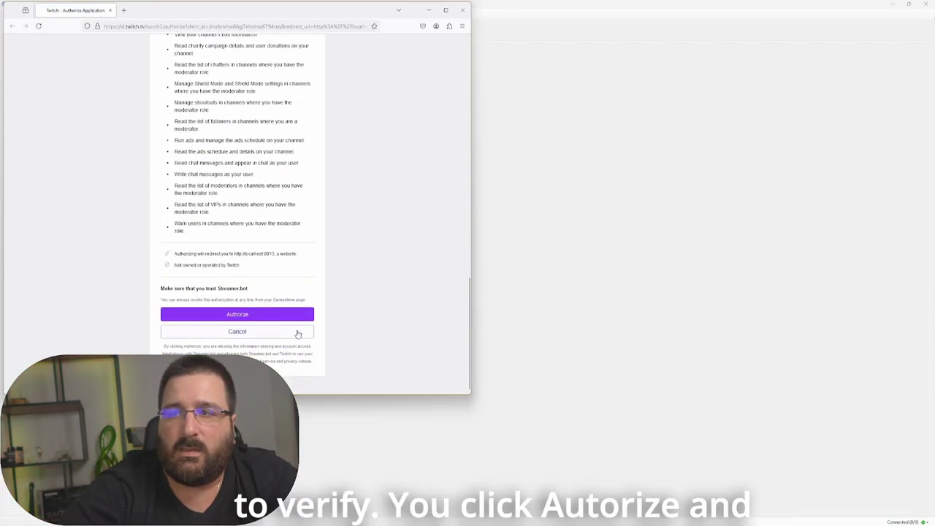
{"action": "left_click", "coordinate": [303, 314]}
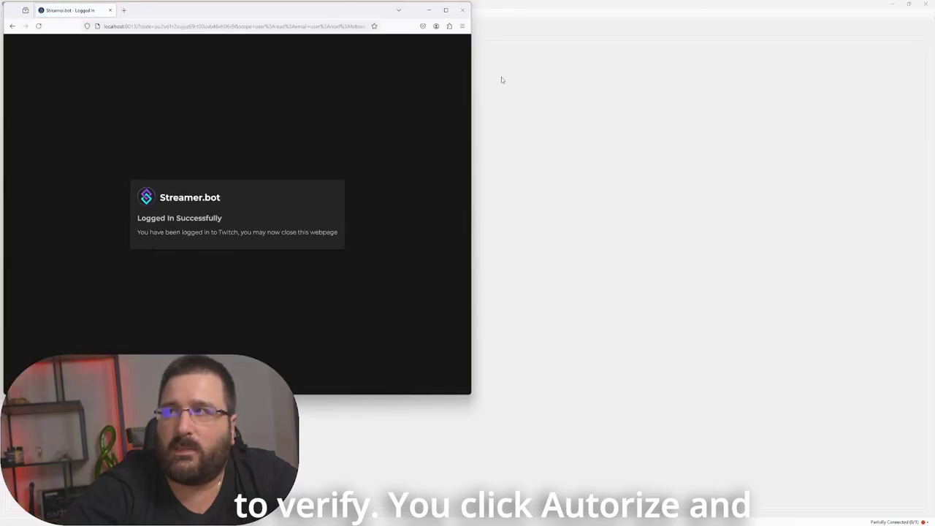
{"action": "left_click", "coordinate": [465, 11]}
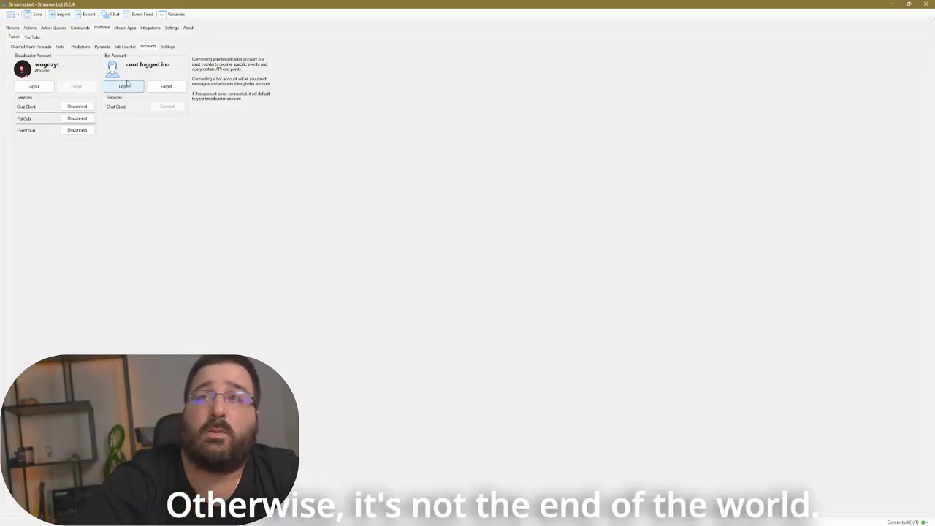
Accept the YouTube terms of service and start the broadcaster account's Google sign-in, closing the browser without signing in
{"action": "left_click", "coordinate": [32, 37]}
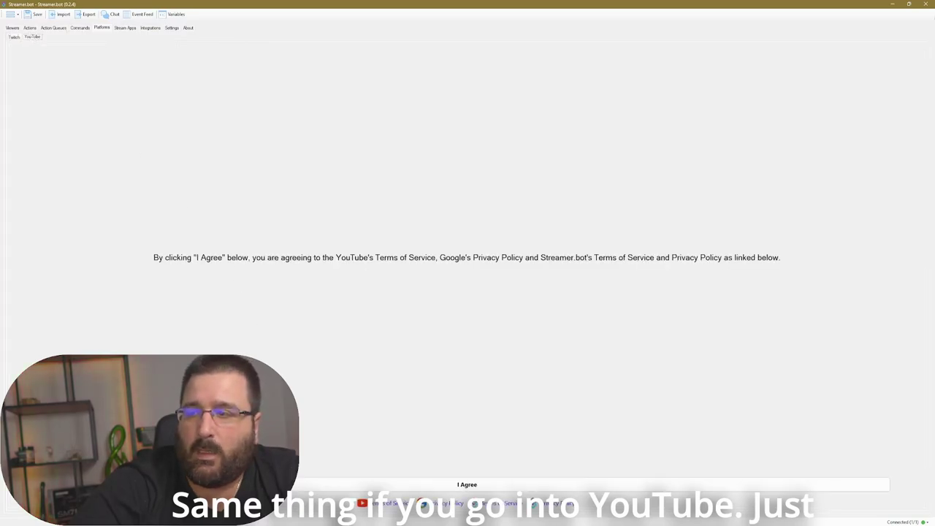
{"action": "left_click", "coordinate": [467, 484]}
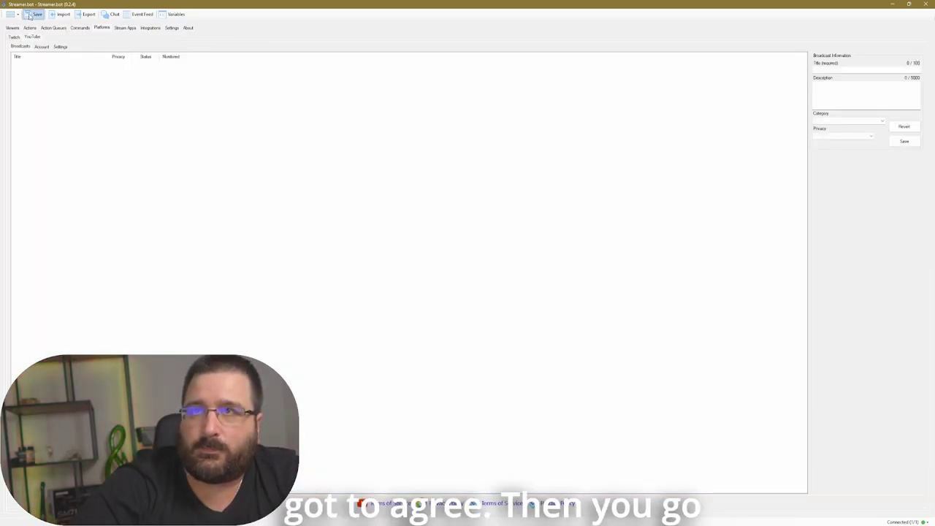
{"action": "left_click", "coordinate": [41, 47]}
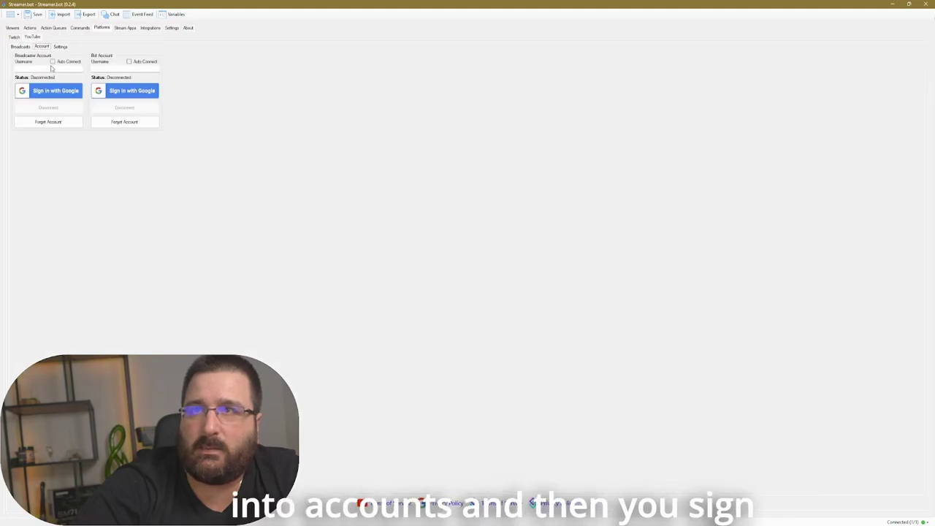
{"action": "left_click", "coordinate": [50, 92]}
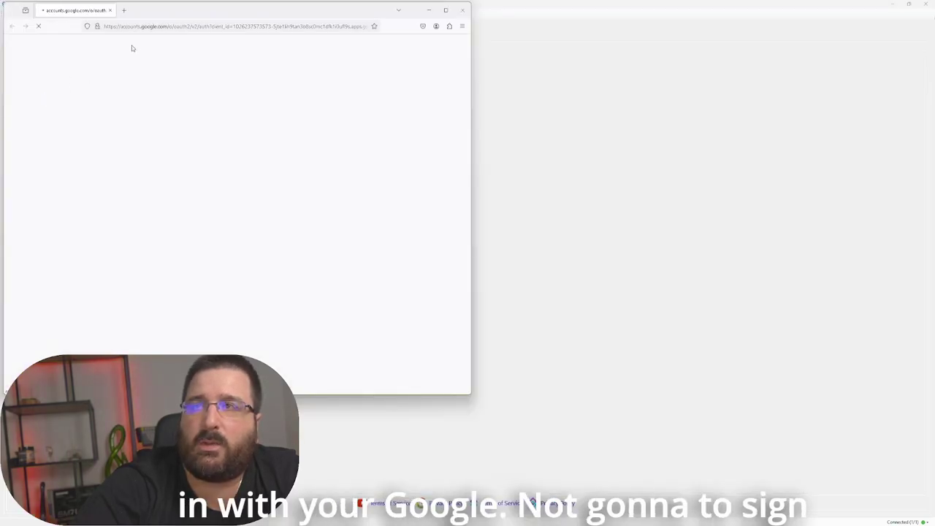
{"action": "left_click", "coordinate": [462, 10]}
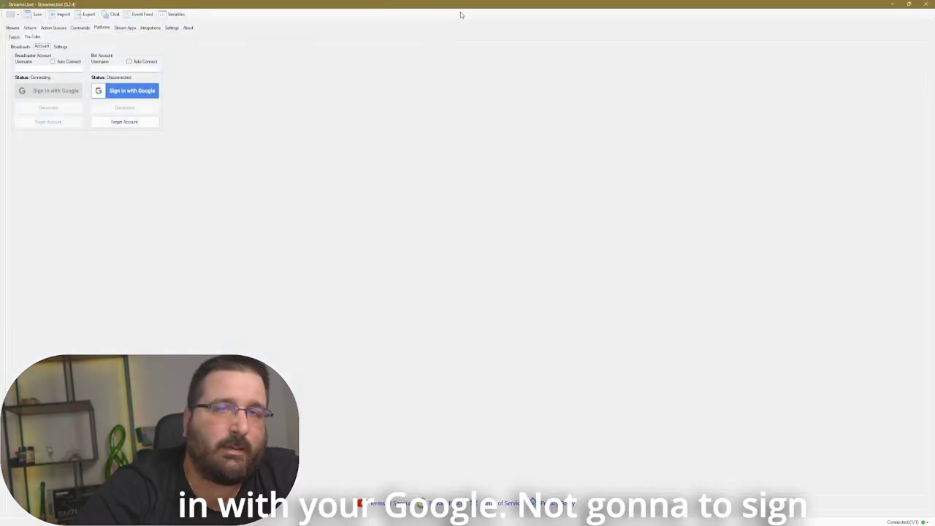
Enable automatic connection for the YouTube broadcaster account
{"action": "left_click", "coordinate": [52, 62]}
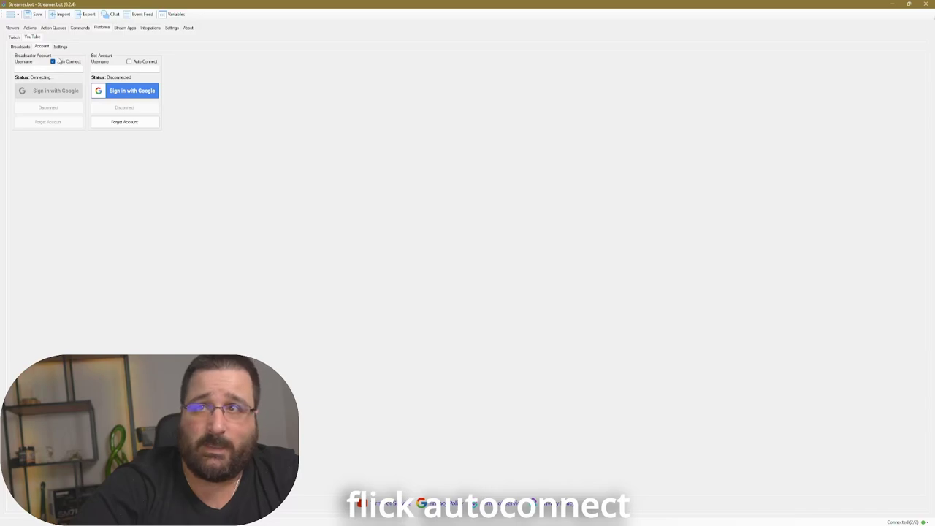
Hide the Streamlabs, StreamElements, Pulsoid and DonorDrive pages within Integrations
{"action": "left_click", "coordinate": [146, 28]}
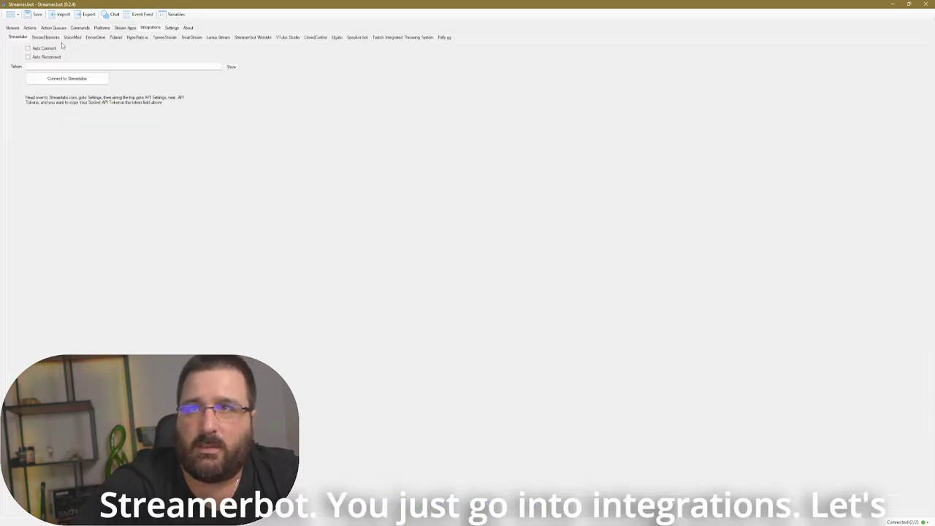
{"action": "right_click", "coordinate": [17, 36]}
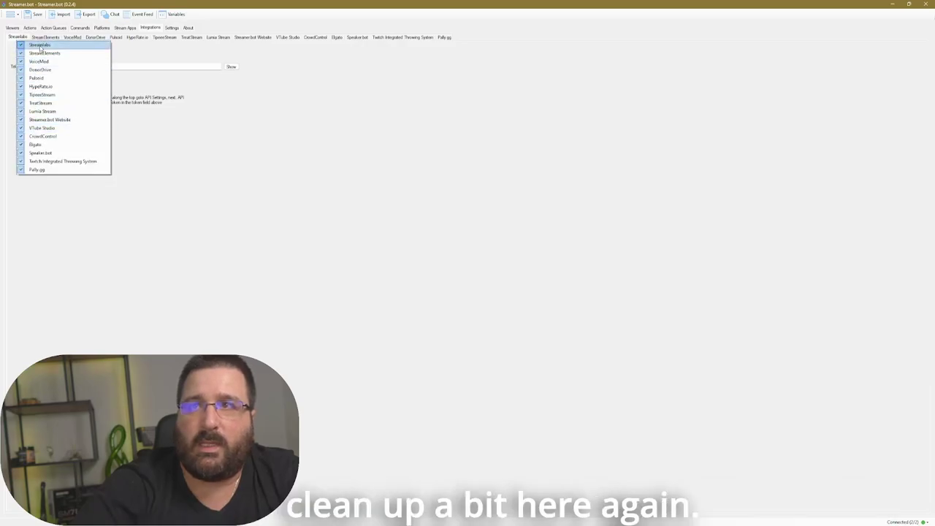
{"action": "left_click", "coordinate": [27, 45]}
{"action": "right_click", "coordinate": [24, 38]}
{"action": "left_click", "coordinate": [31, 41]}
{"action": "right_click", "coordinate": [39, 40]}
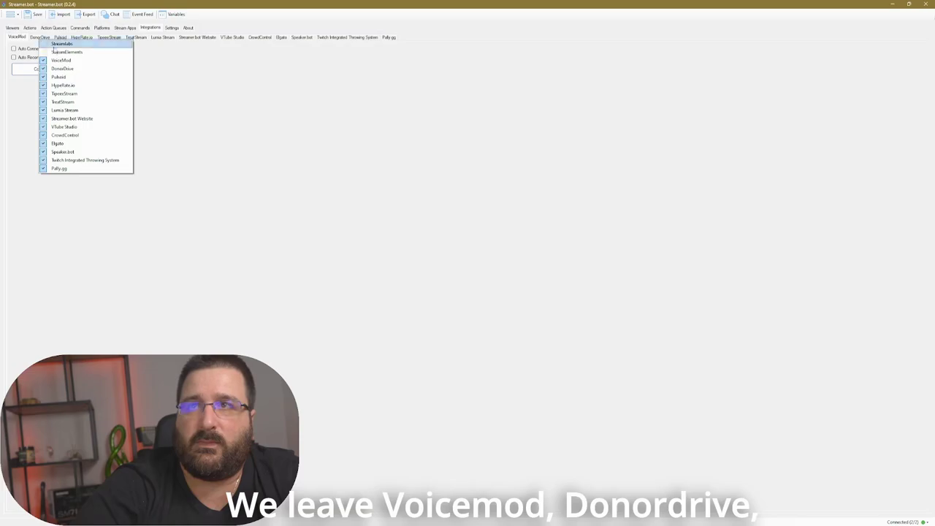
{"action": "left_click", "coordinate": [64, 76]}
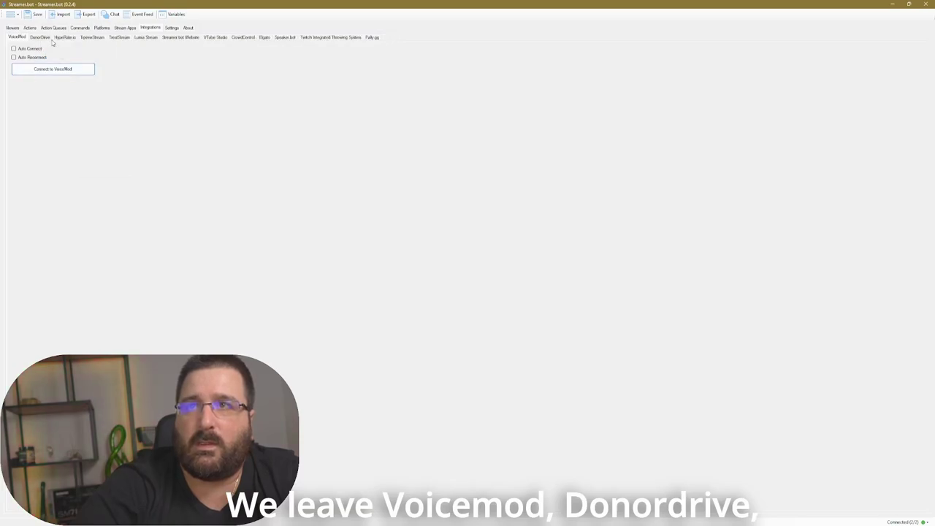
{"action": "right_click", "coordinate": [54, 40]}
{"action": "left_click", "coordinate": [60, 68]}
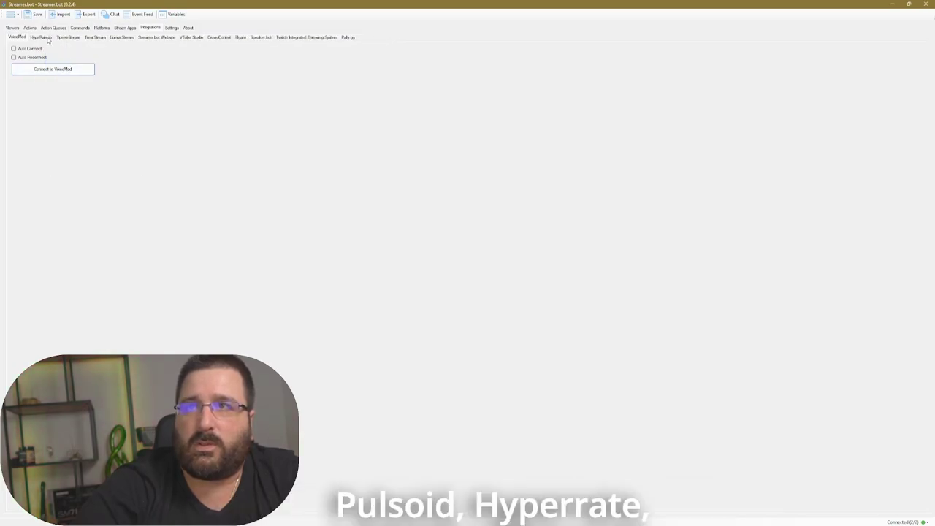
Hide the HypeRate.io, TipeeeStream, TreatStream and Lumia Stream pages within Integrations
{"action": "right_click", "coordinate": [48, 38]}
{"action": "left_click", "coordinate": [59, 83]}
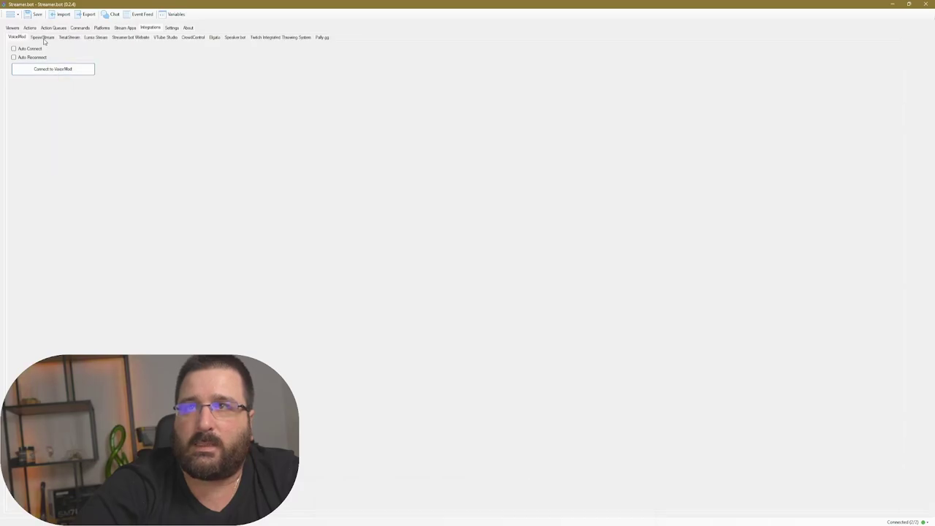
{"action": "right_click", "coordinate": [43, 38]}
{"action": "left_click", "coordinate": [59, 92]}
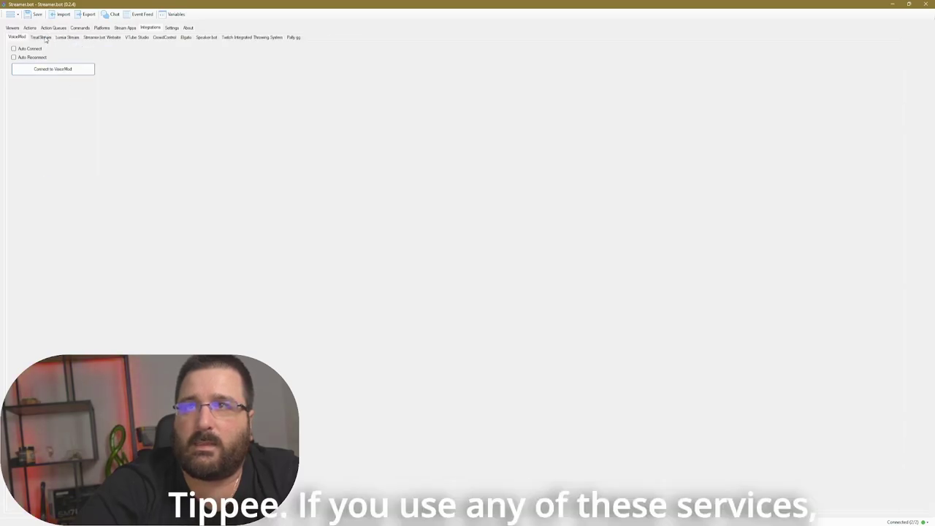
{"action": "right_click", "coordinate": [45, 40]}
{"action": "left_click", "coordinate": [59, 101]}
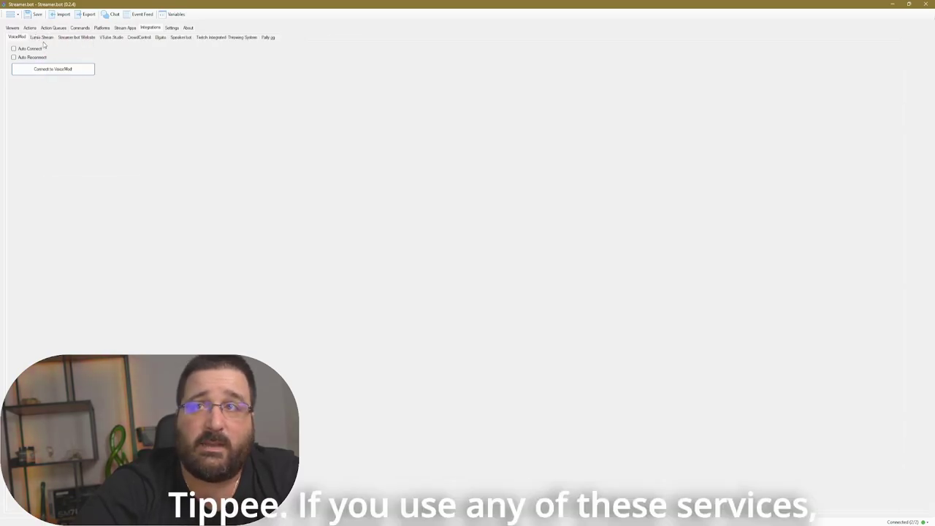
{"action": "right_click", "coordinate": [45, 39]}
{"action": "left_click", "coordinate": [60, 109]}
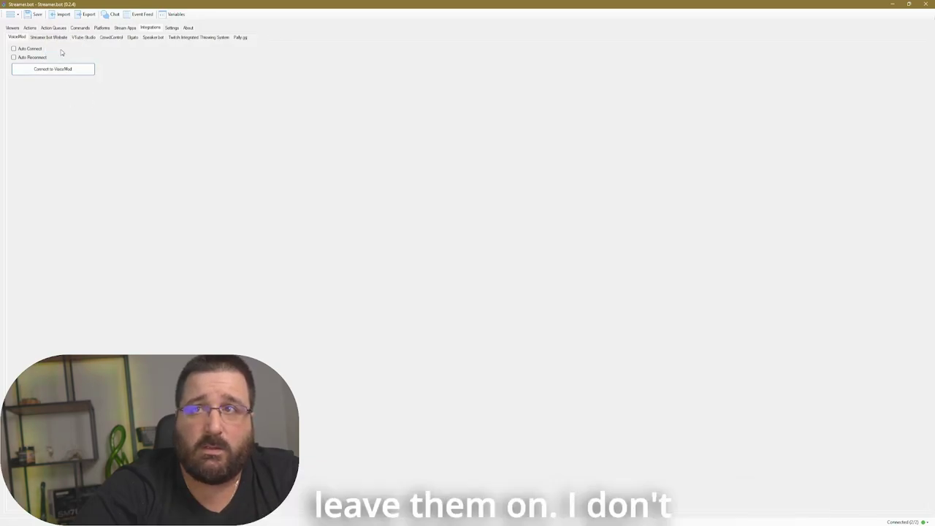
Hide the VTube Studio, CrowdControl, Twitch Integrated Throwing System and Pally.gg pages within Integrations
{"action": "right_click", "coordinate": [81, 40]}
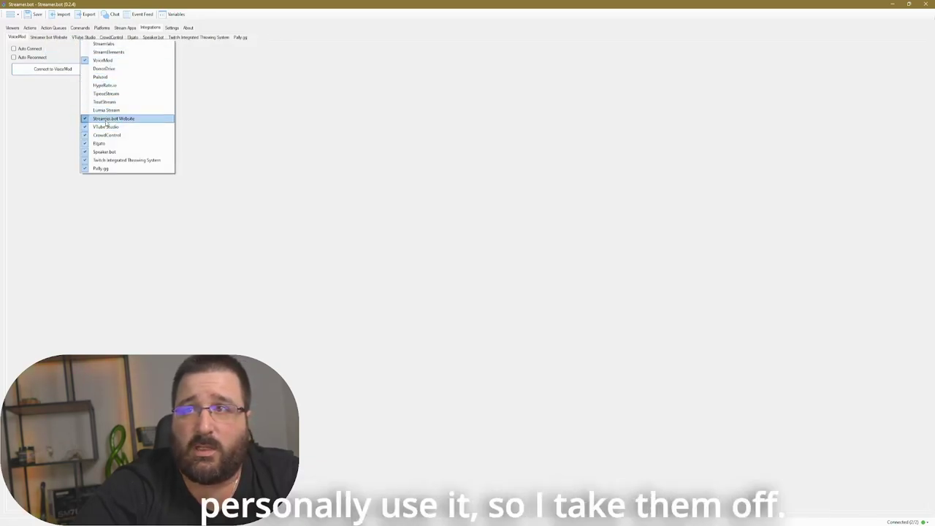
{"action": "left_click", "coordinate": [108, 126]}
{"action": "right_click", "coordinate": [86, 40]}
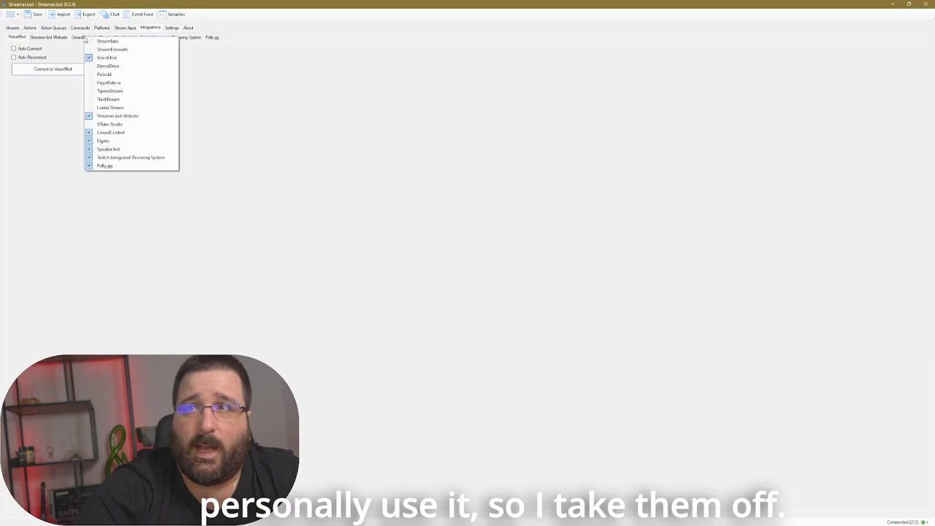
{"action": "left_click", "coordinate": [124, 134]}
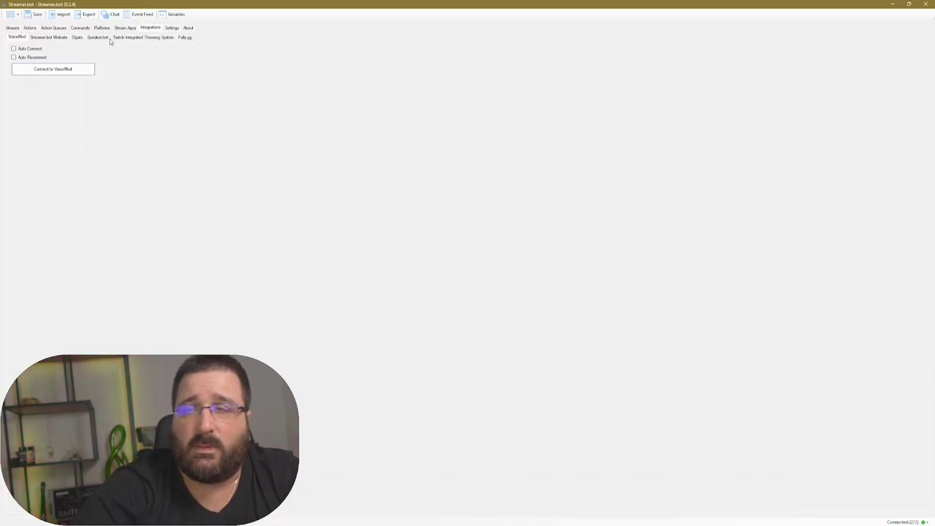
{"action": "right_click", "coordinate": [131, 37]}
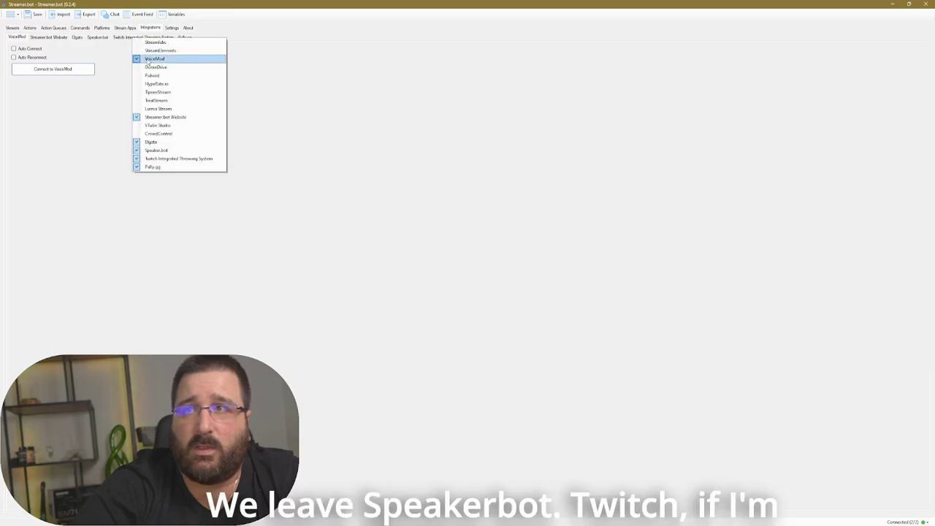
{"action": "left_click", "coordinate": [157, 158]}
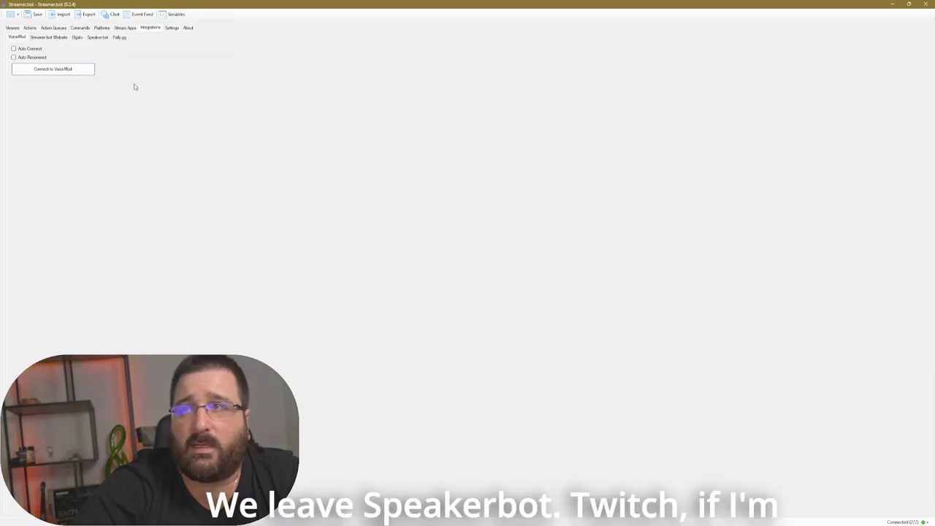
{"action": "right_click", "coordinate": [115, 38]}
{"action": "left_click", "coordinate": [157, 166]}
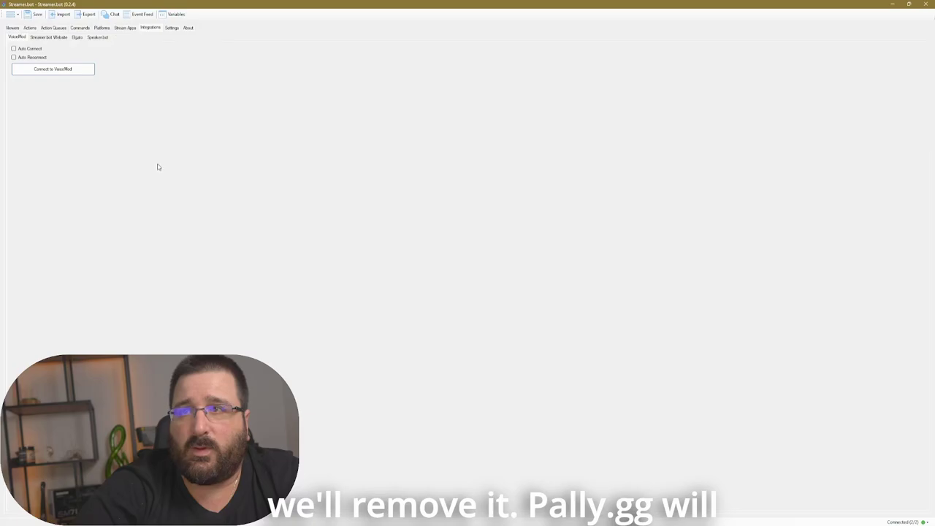
Enable Auto Connect and Auto Reconnect for the VoiceMod integration and start its connection
{"action": "left_click", "coordinate": [36, 50]}
{"action": "left_click", "coordinate": [35, 58]}
{"action": "left_click", "coordinate": [43, 73]}
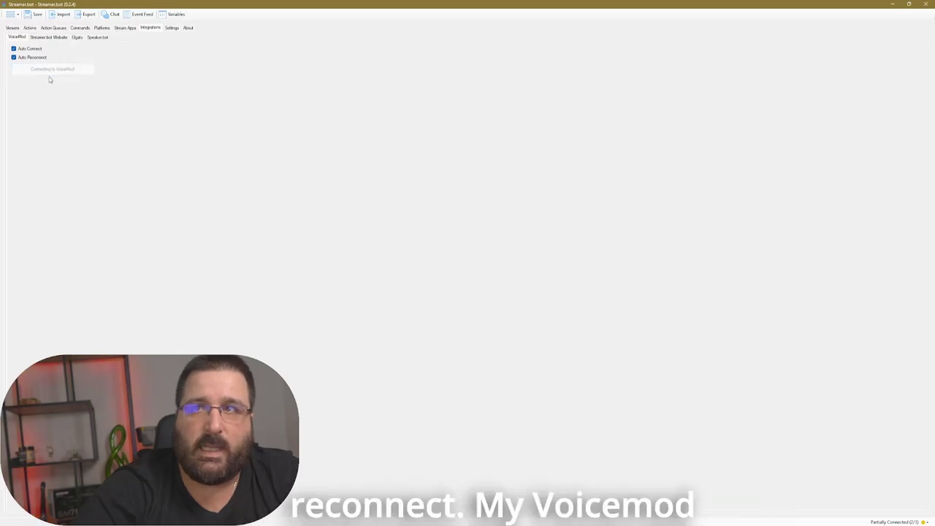
Log in to the Streamer.bot Website integration by authorizing the Discord account, closing the browser page when finished
{"action": "left_click", "coordinate": [56, 37]}
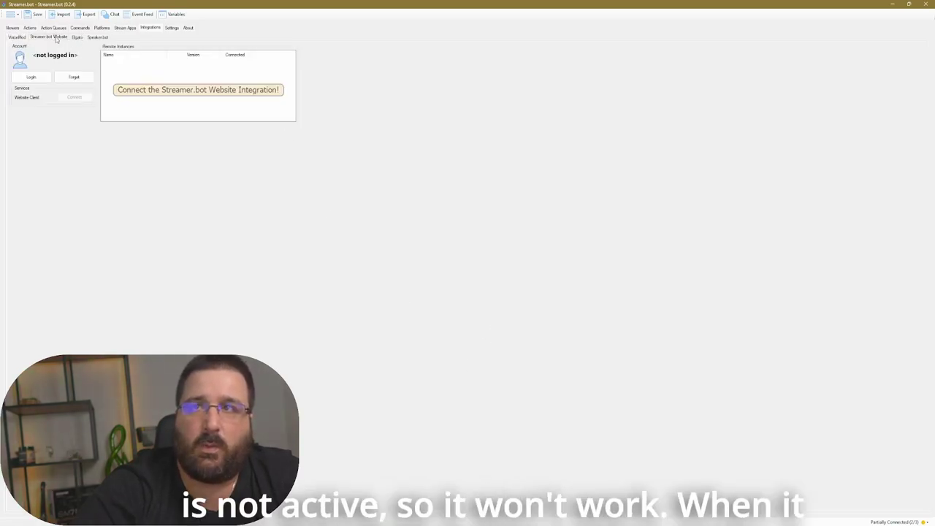
{"action": "left_click", "coordinate": [32, 78]}
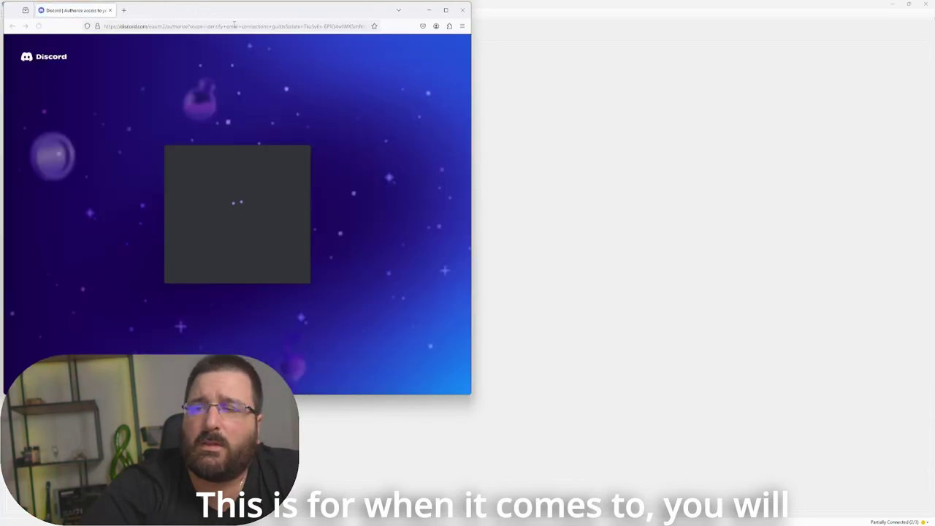
{"action": "left_click", "coordinate": [326, 349]}
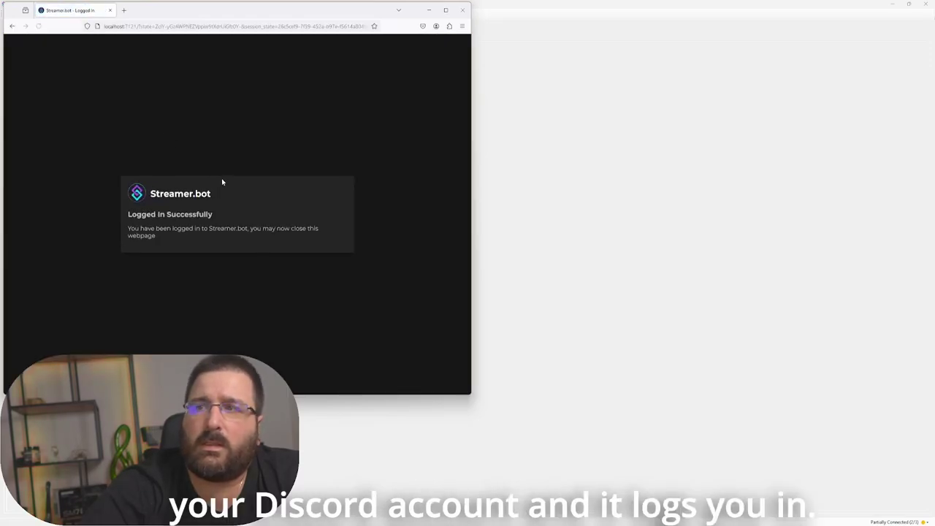
{"action": "left_click", "coordinate": [462, 11]}
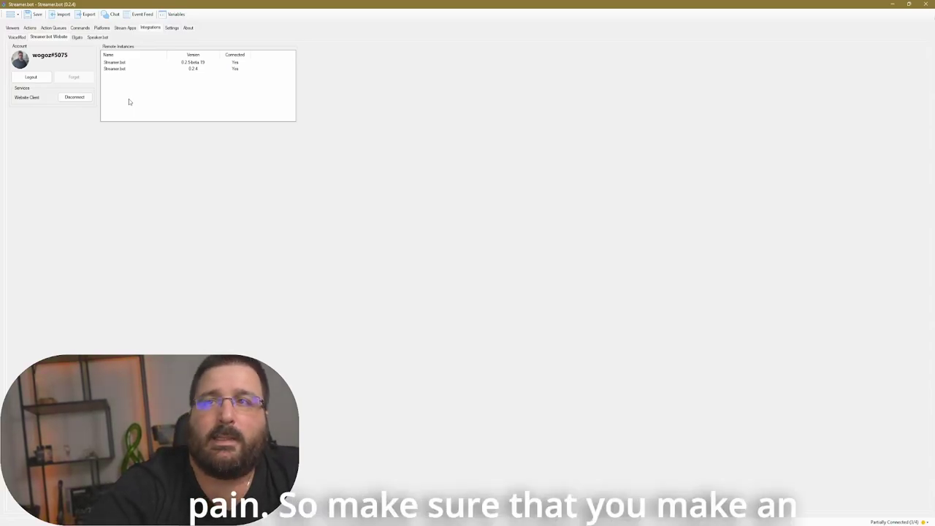
Enable Auto Start for the Elgato Stream Deck integration and try to start its server
{"action": "left_click", "coordinate": [76, 37]}
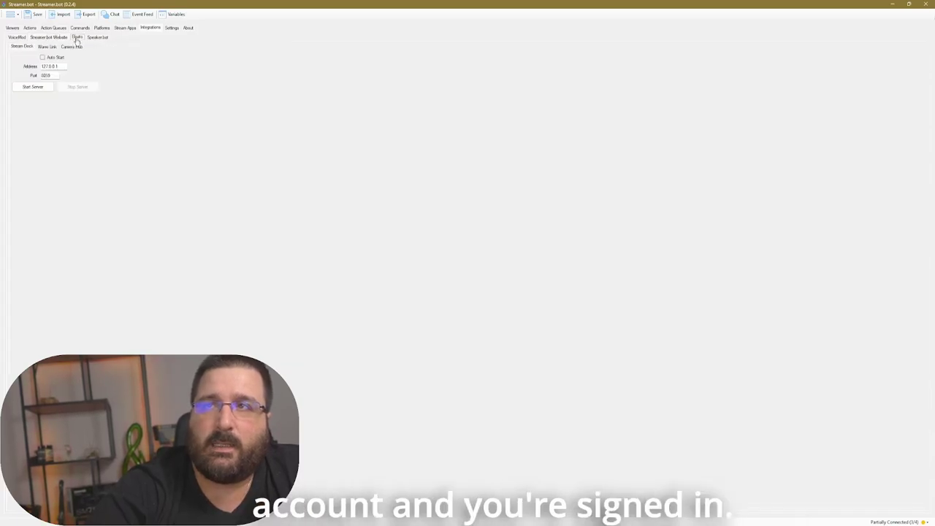
{"action": "left_click", "coordinate": [42, 57]}
{"action": "left_click", "coordinate": [29, 89]}
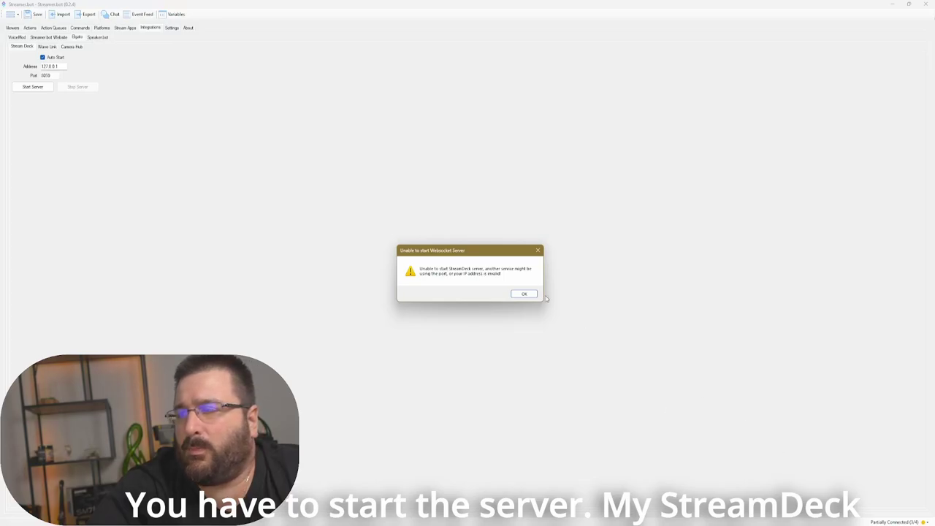
{"action": "left_click", "coordinate": [530, 294]}
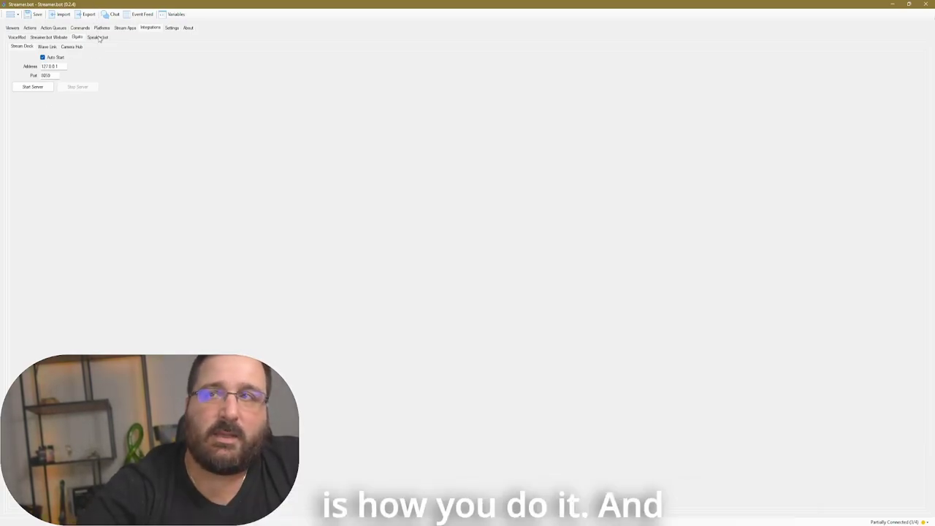
Look over the Speaker.bot integration, the pending actions, queues and action history, and the Commands and Actions pages
{"action": "left_click", "coordinate": [97, 37]}
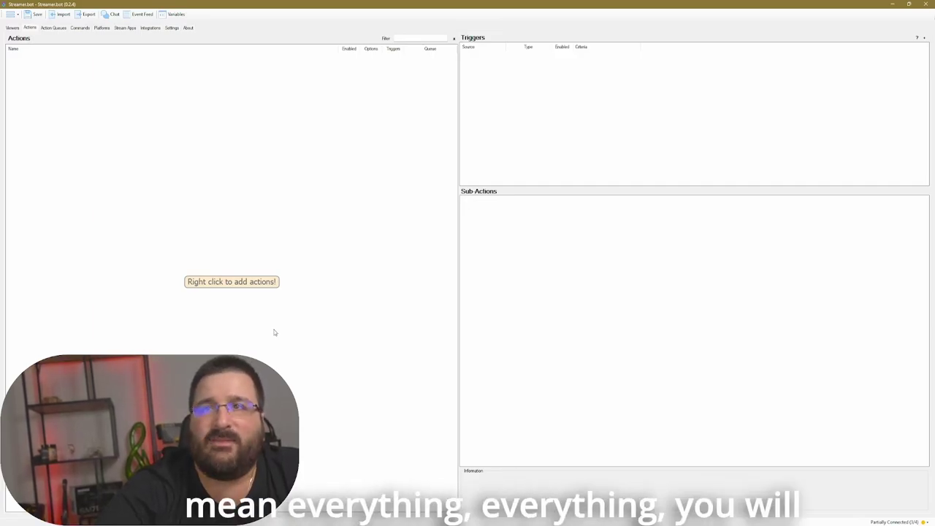
{"action": "left_click", "coordinate": [53, 27]}
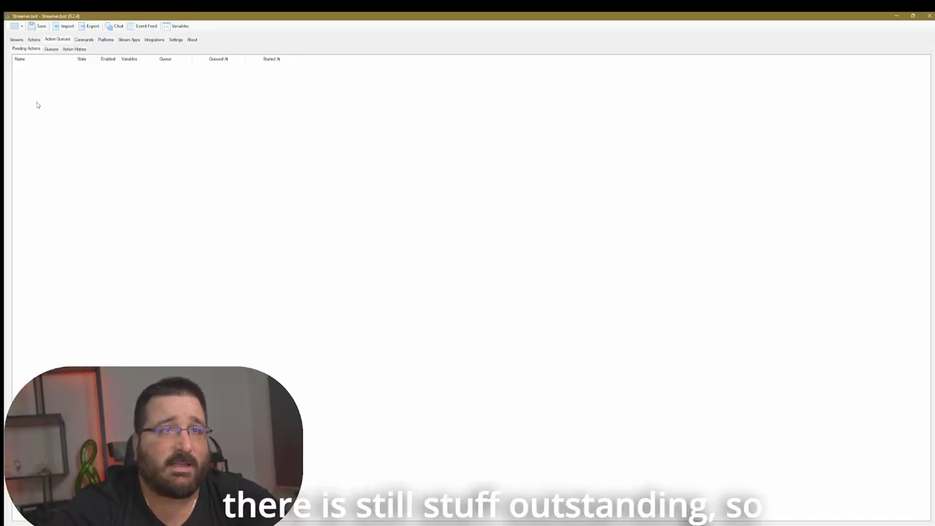
{"action": "left_click", "coordinate": [51, 49]}
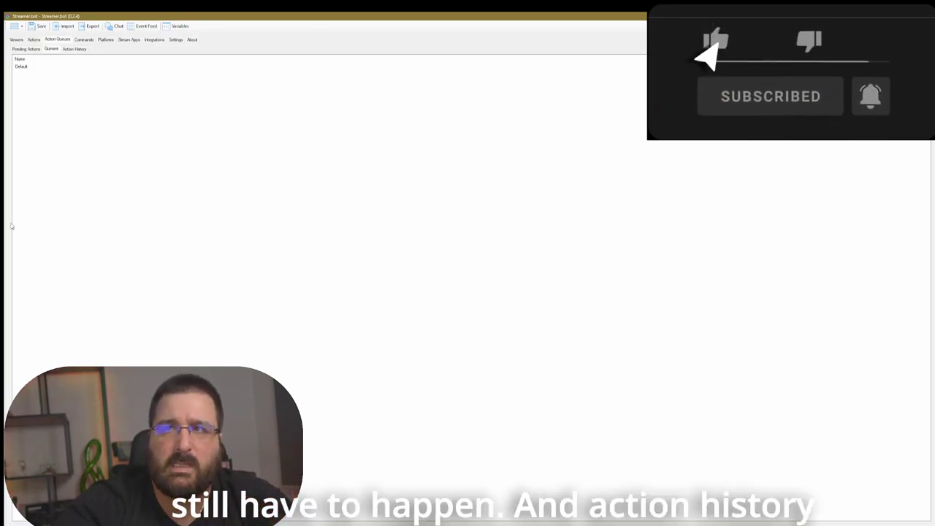
{"action": "left_click", "coordinate": [83, 49]}
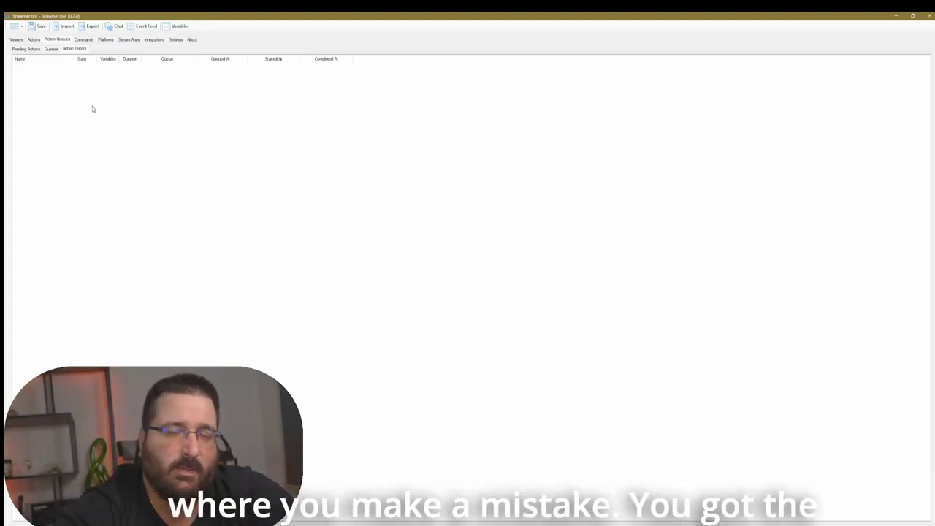
{"action": "left_click", "coordinate": [84, 40]}
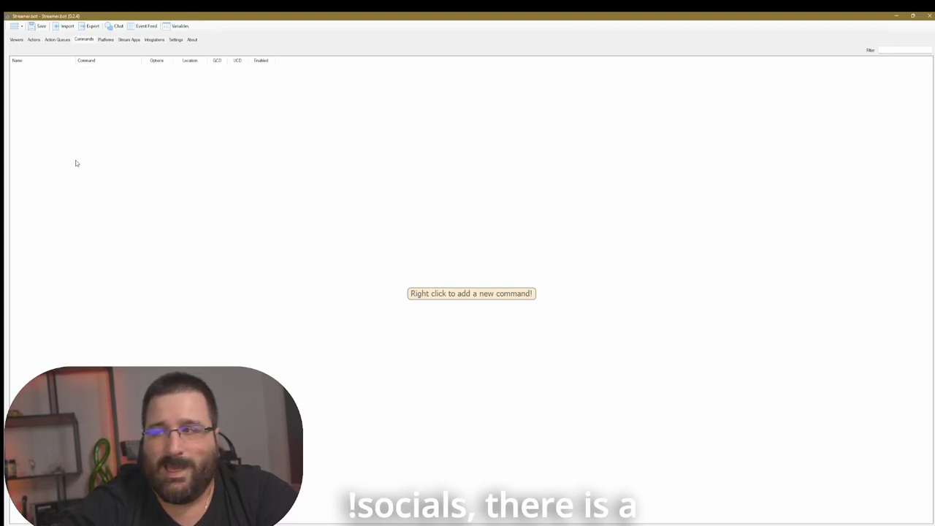
{"action": "left_click", "coordinate": [34, 40]}
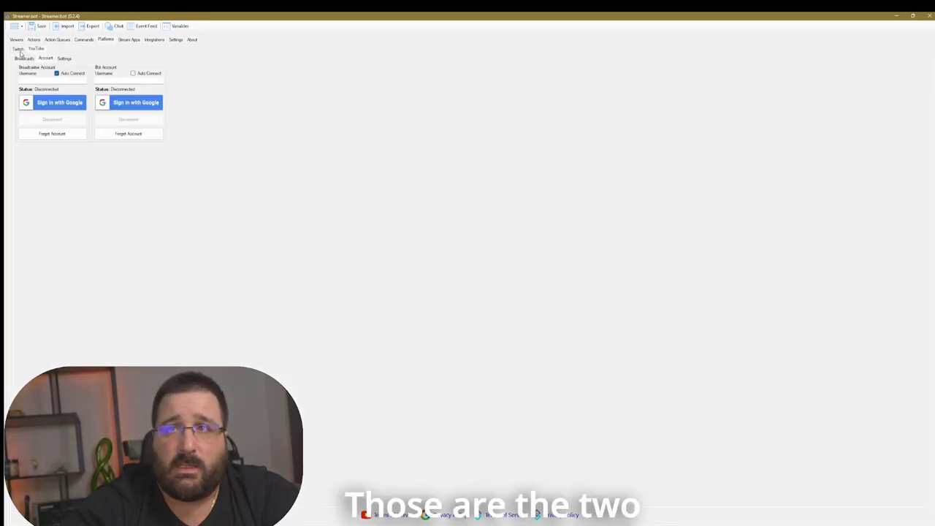
{"action": "left_click", "coordinate": [18, 49]}
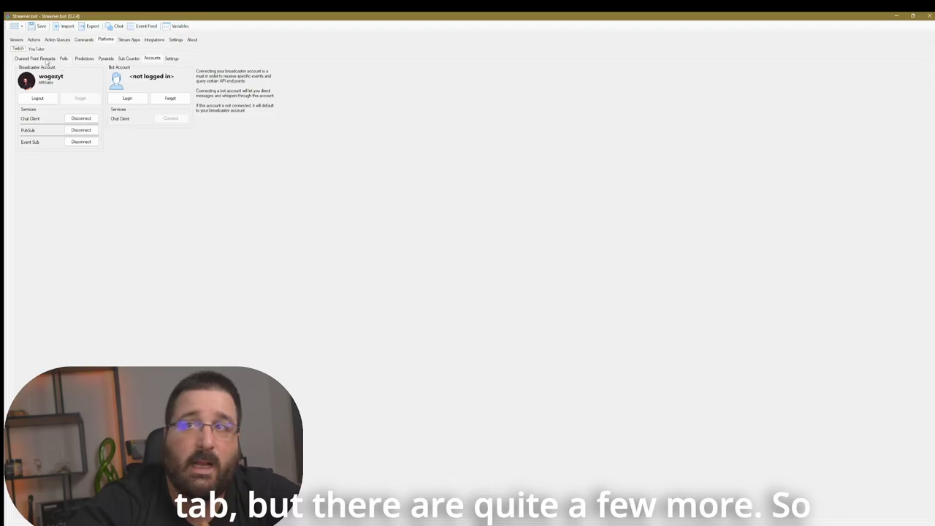
{"action": "left_click", "coordinate": [47, 59]}
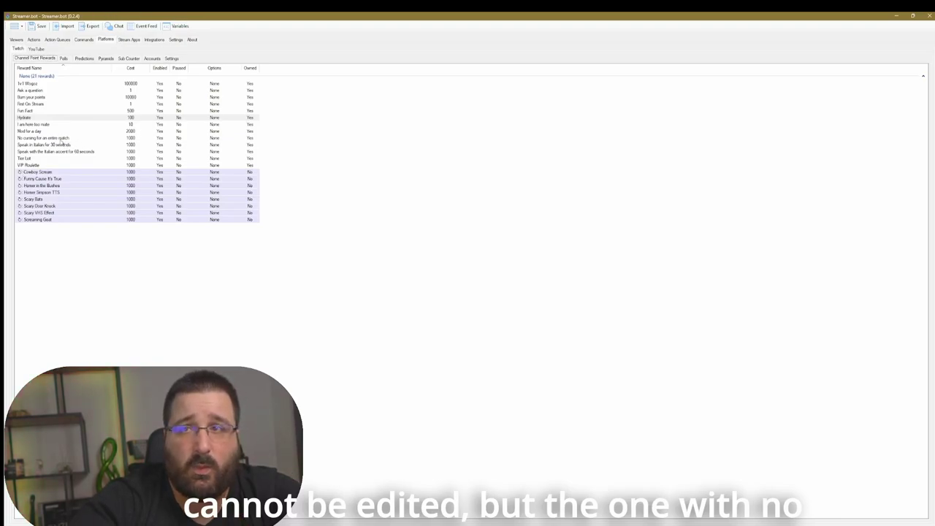
{"action": "left_click", "coordinate": [63, 139]}
{"action": "right_click", "coordinate": [62, 138]}
{"action": "left_click", "coordinate": [77, 152]}
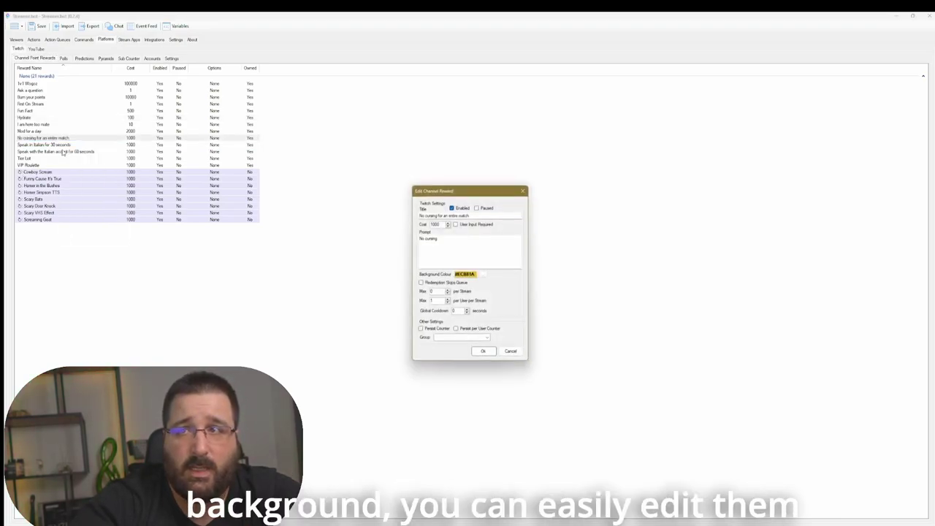
{"action": "left_click", "coordinate": [518, 356]}
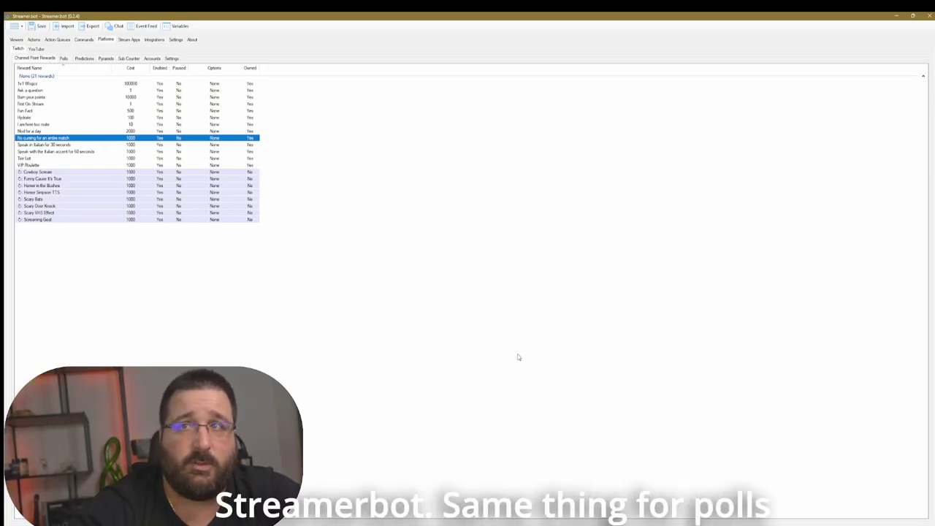
{"action": "left_click", "coordinate": [63, 59]}
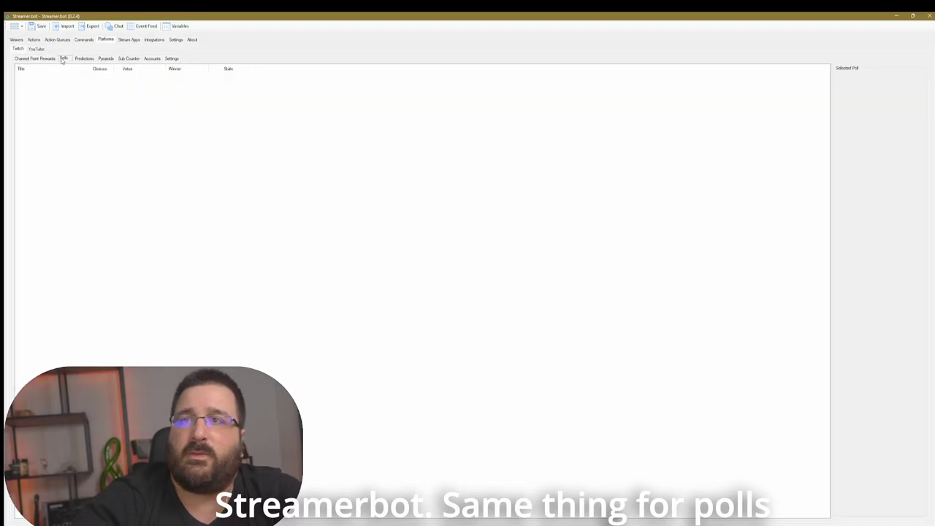
View Twitch's Predictions page, and enable Pyramids for Twitch
{"action": "left_click", "coordinate": [88, 60]}
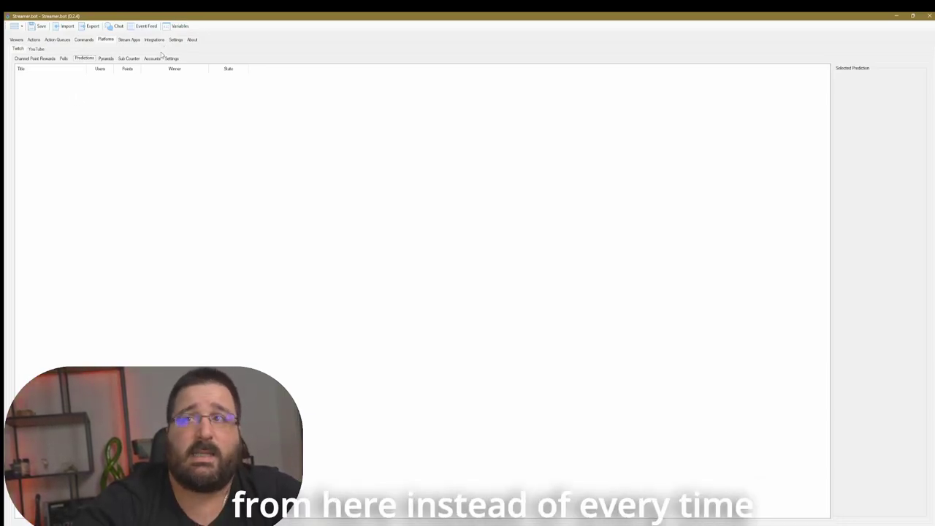
{"action": "left_click", "coordinate": [108, 60]}
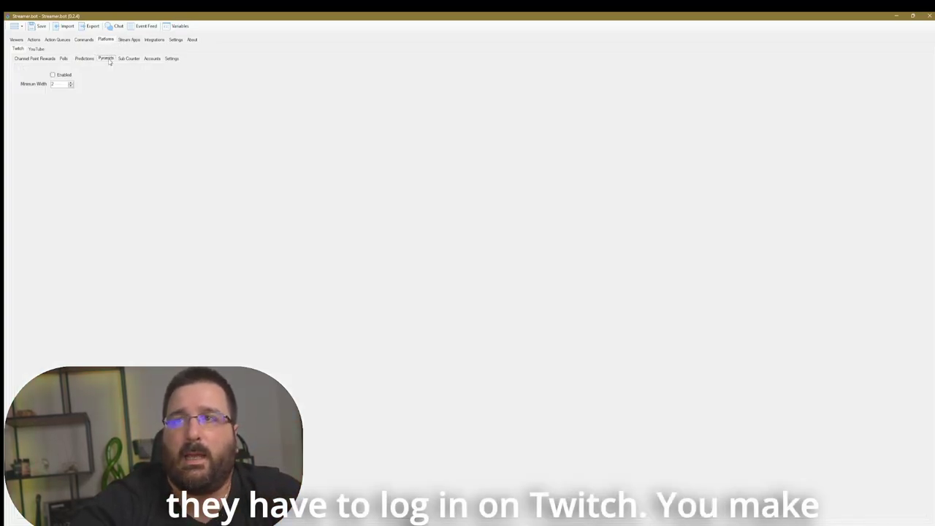
{"action": "left_click", "coordinate": [52, 75]}
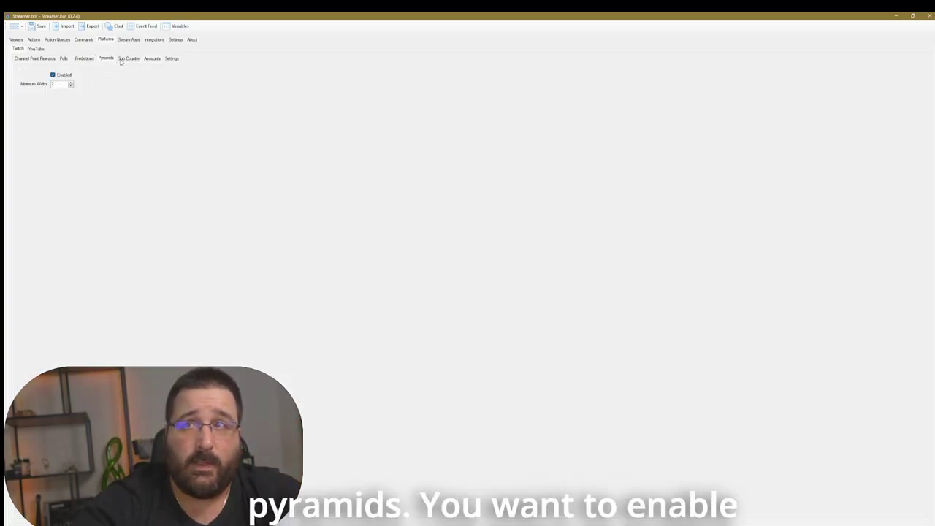
Enable Twitch's Sub Counter together with its Rollover option
{"action": "left_click", "coordinate": [125, 59]}
{"action": "left_click", "coordinate": [50, 67]}
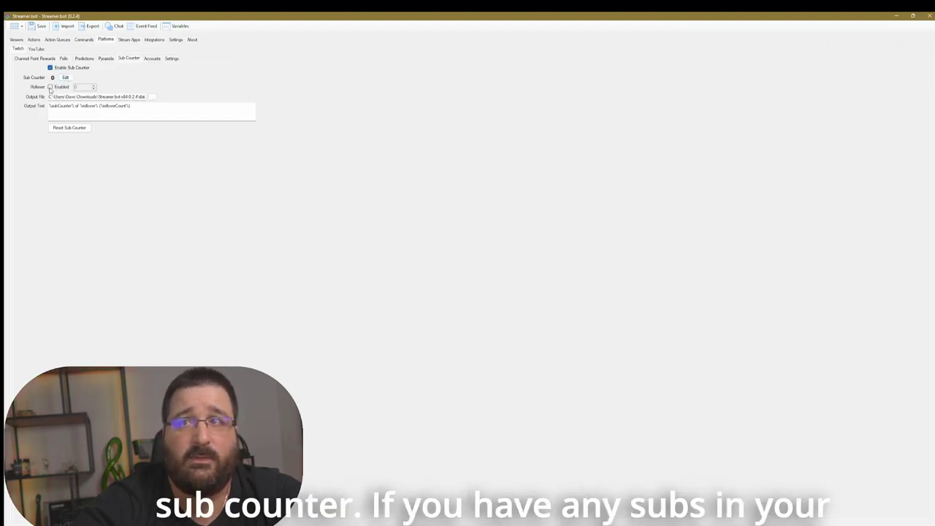
{"action": "left_click", "coordinate": [51, 87]}
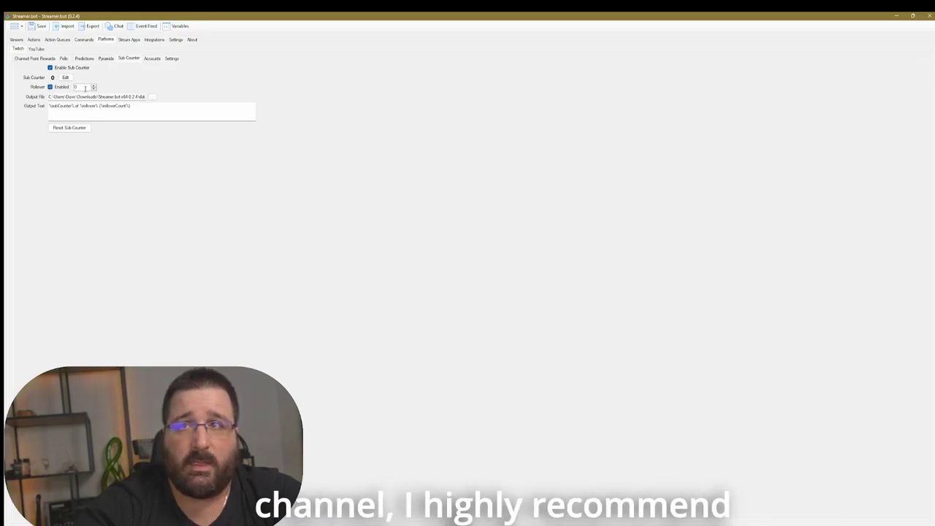
{"action": "double_click", "coordinate": [85, 88]}
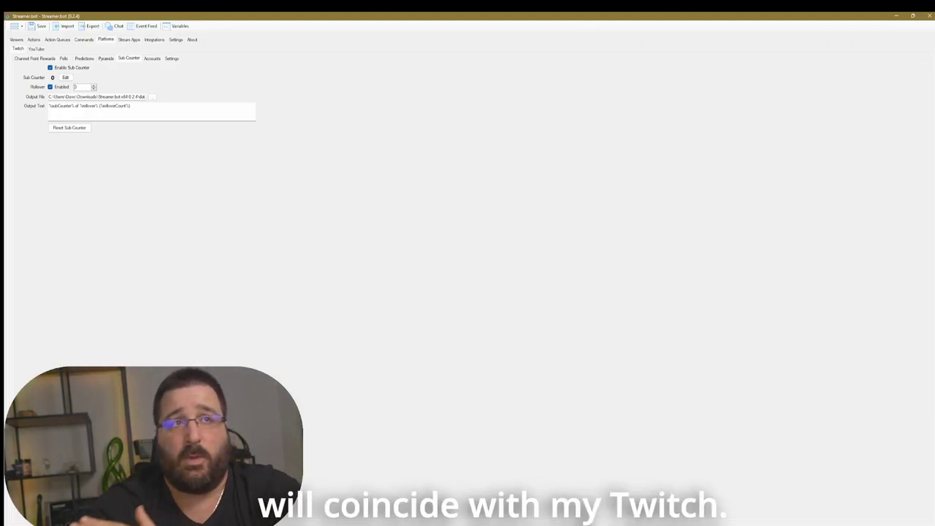
Configure Twitch's settings: Present Viewers Live Update at 1 minute, Stream Update On Connect enabled, and Ignore Gift Subs from Gift Bombs disabled
{"action": "left_click", "coordinate": [151, 60]}
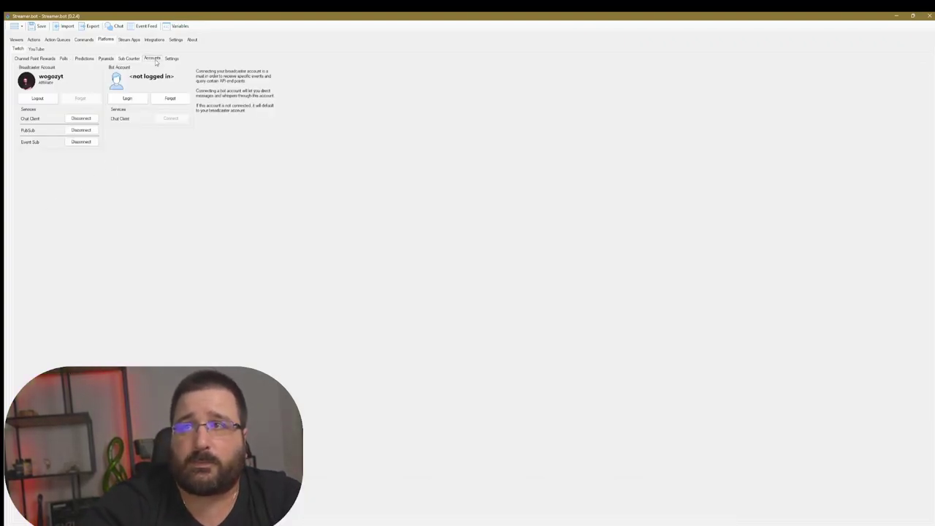
{"action": "left_click", "coordinate": [166, 58]}
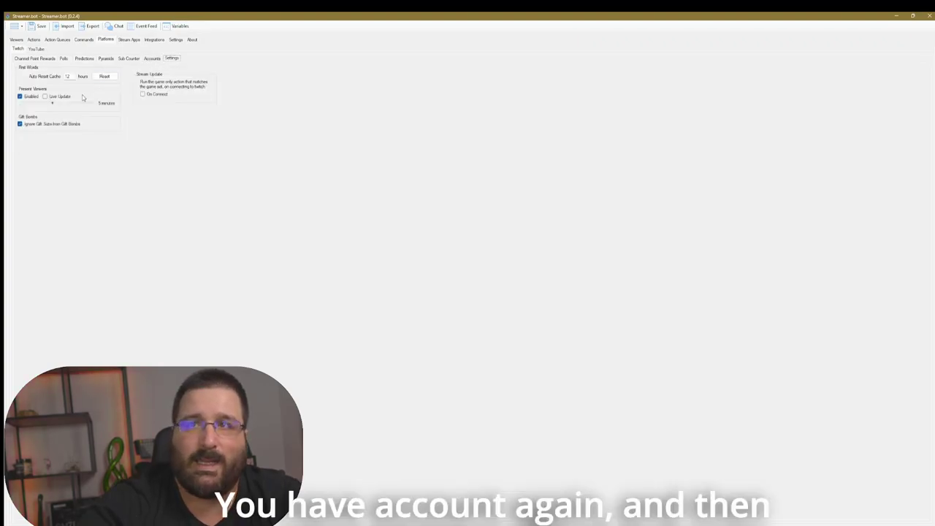
{"action": "left_click", "coordinate": [19, 125]}
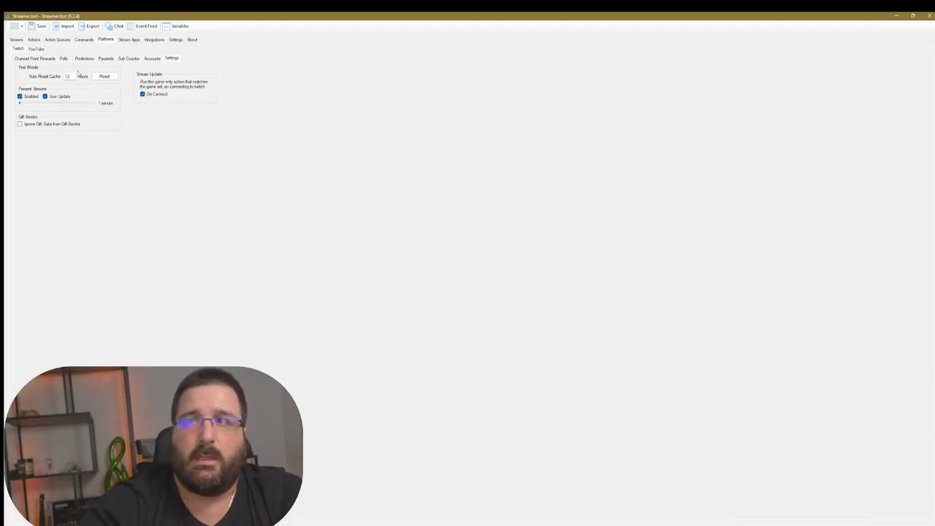
Look over YouTube's account, settings and broadcasts pages
{"action": "left_click", "coordinate": [41, 49]}
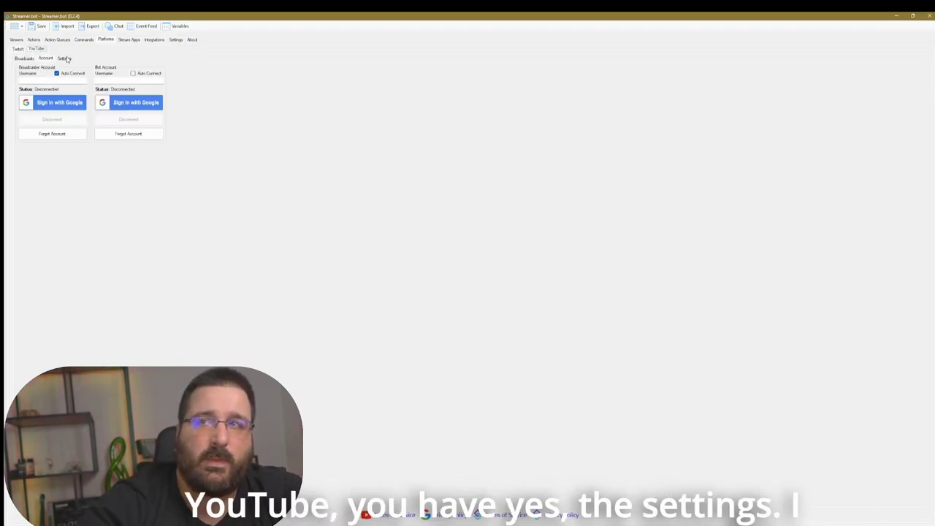
{"action": "left_click", "coordinate": [66, 60]}
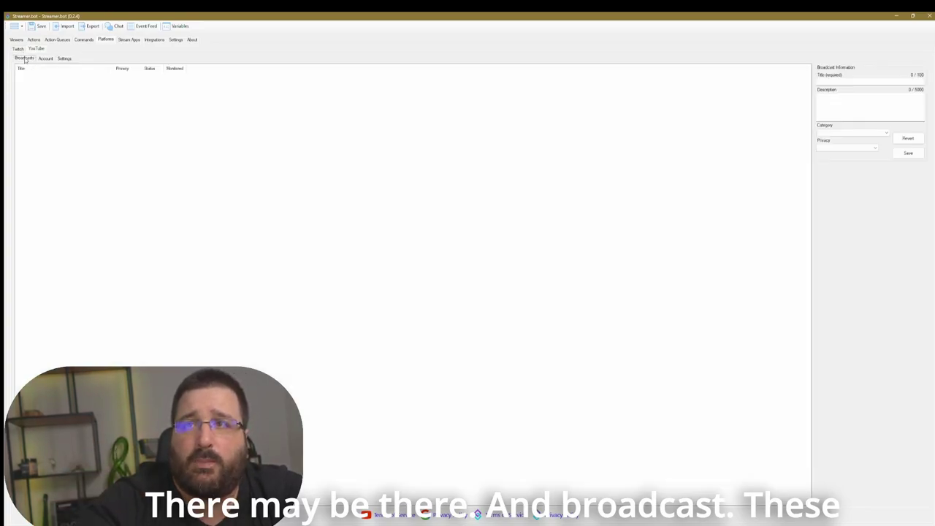
{"action": "left_click", "coordinate": [24, 58]}
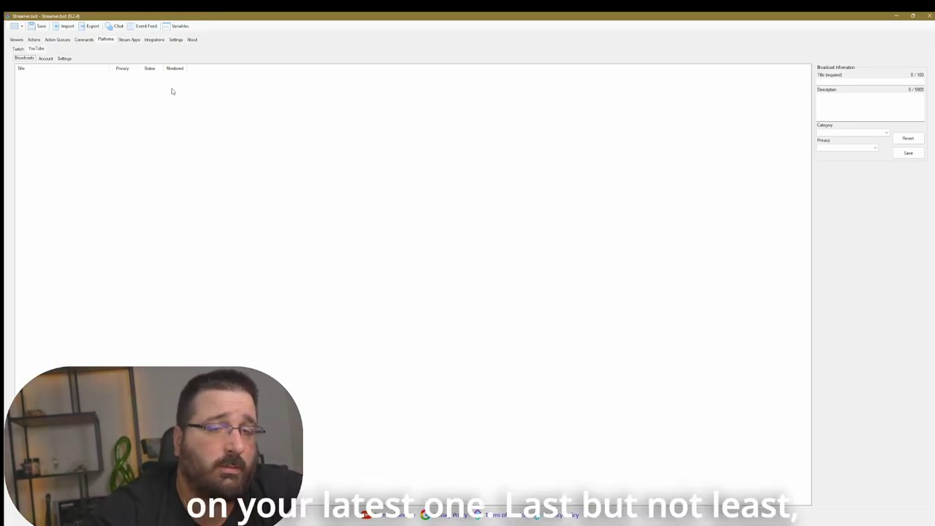
{"action": "left_click", "coordinate": [18, 48]}
Add an action named Socials in a new group called Chatbot Commands TTV, leaving the other options at their defaults
{"action": "left_click", "coordinate": [34, 39]}
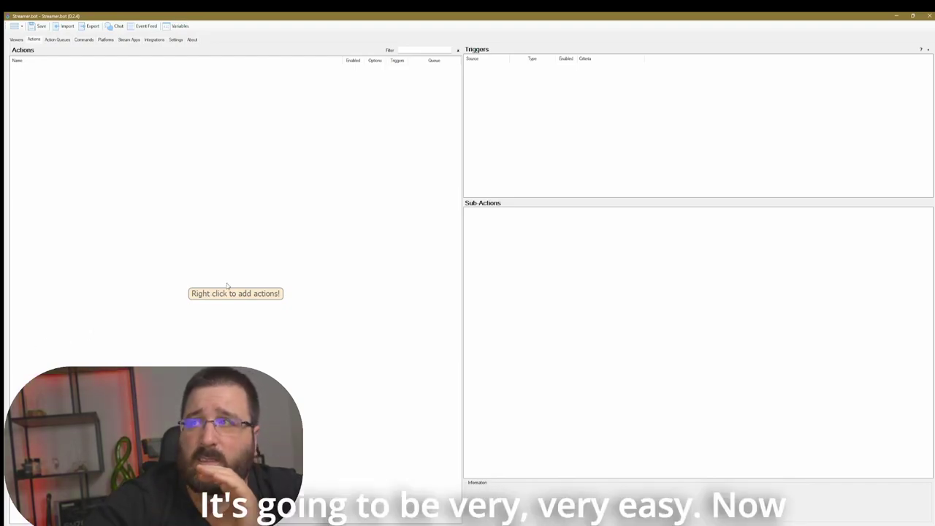
{"action": "right_click", "coordinate": [127, 97]}
{"action": "left_click", "coordinate": [136, 101]}
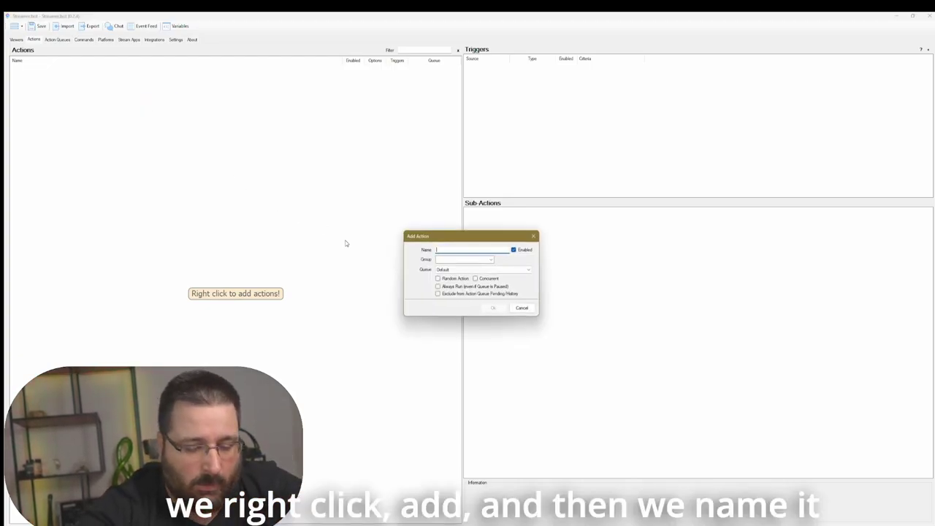
{"action": "type", "text": "Socials"}
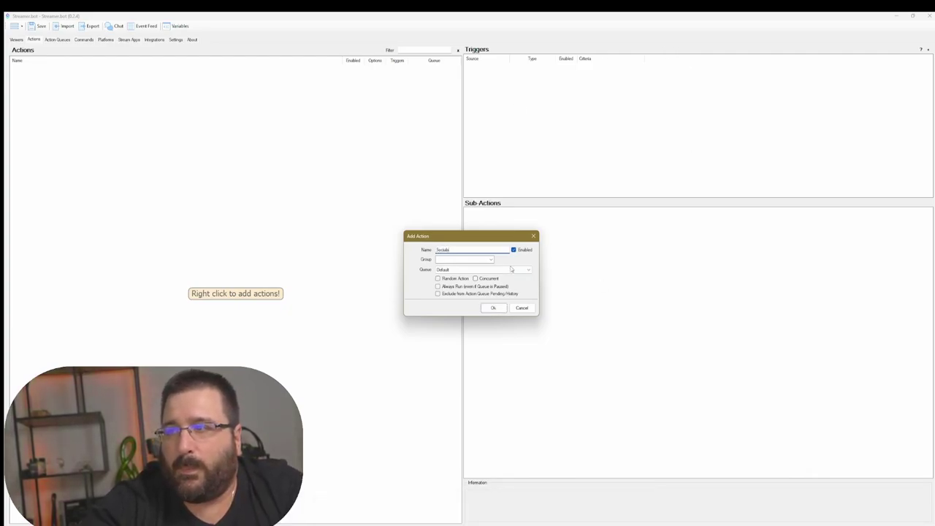
{"action": "left_click", "coordinate": [491, 261]}
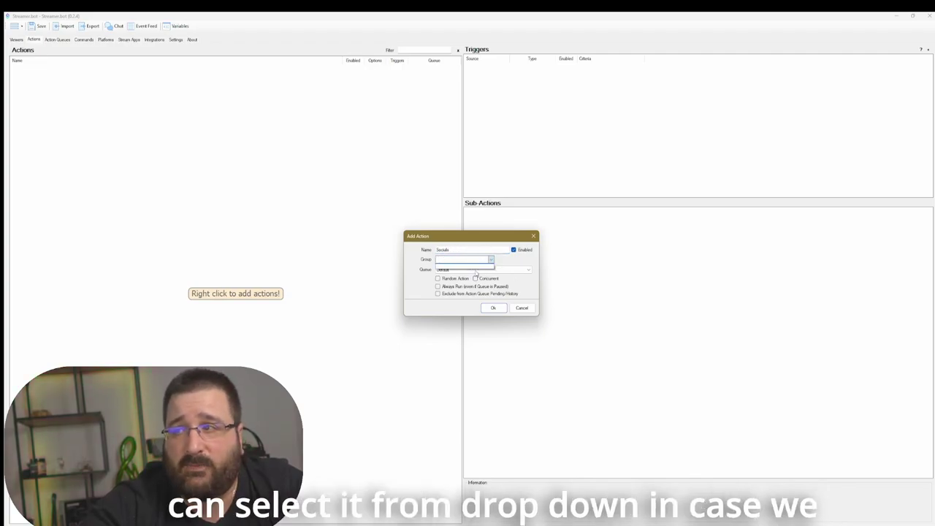
{"action": "left_click", "coordinate": [459, 258]}
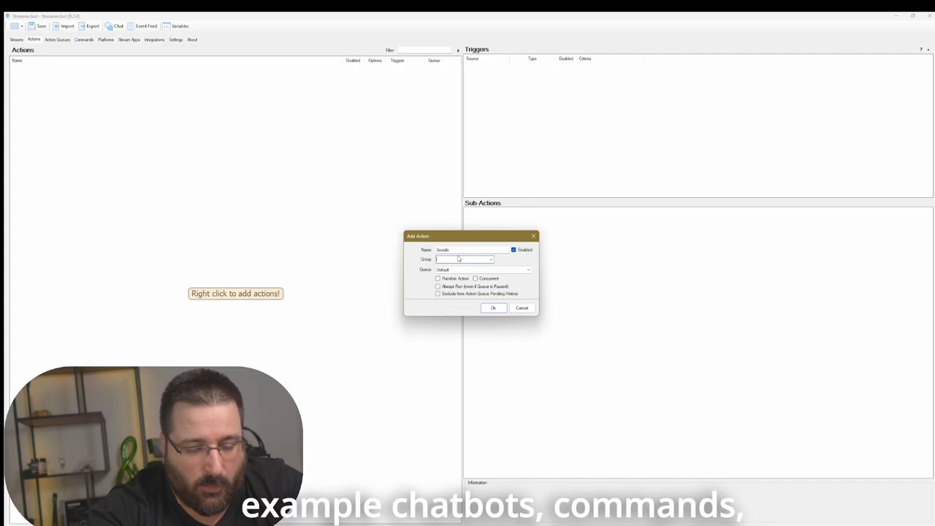
{"action": "type", "text": "Chatbot "}
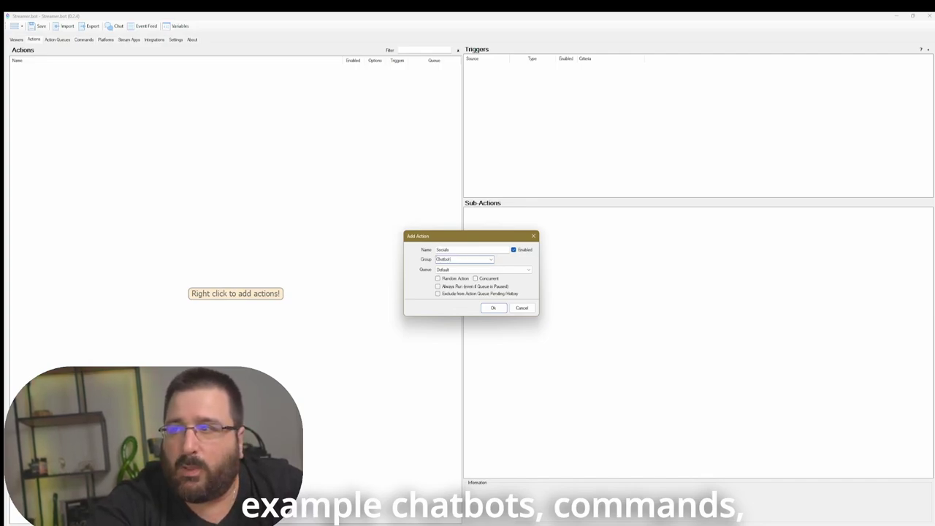
{"action": "type", "text": "Com"}
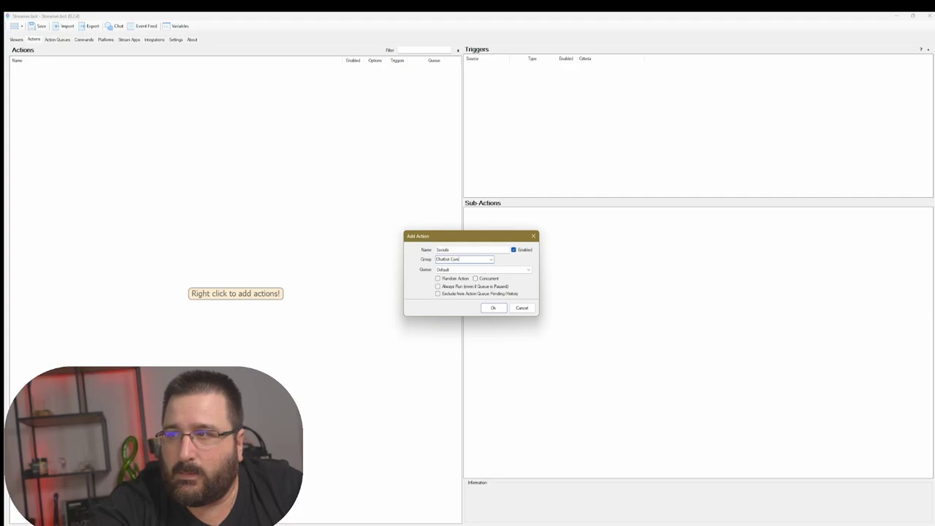
{"action": "type", "text": "mandsmands T"}
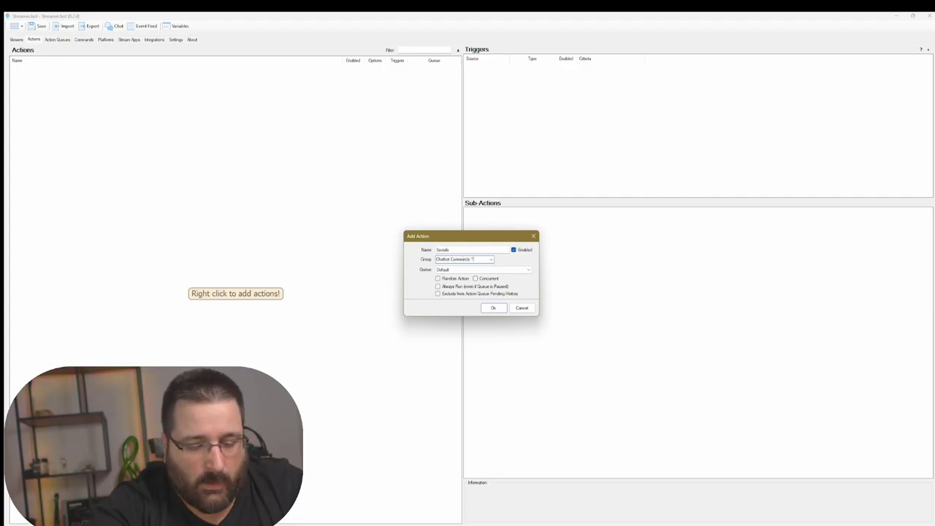
{"action": "type", "text": "TV"}
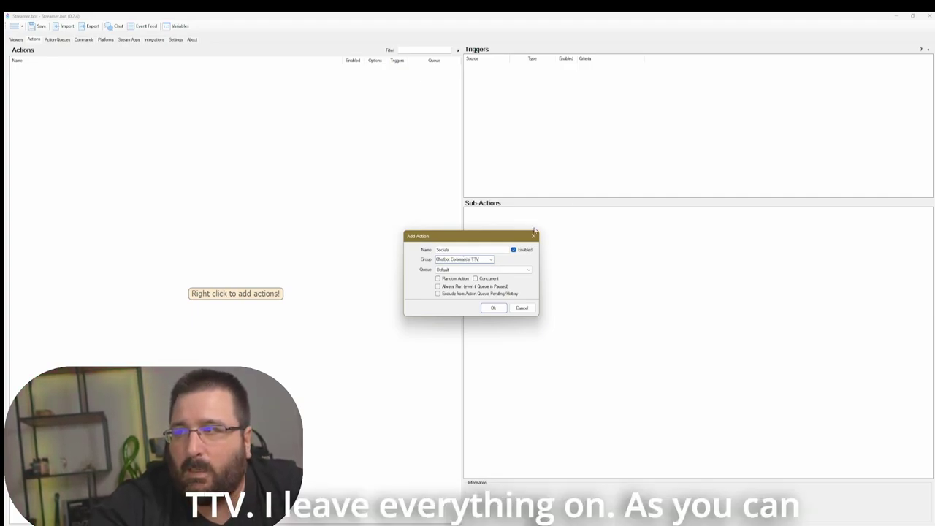
{"action": "left_click", "coordinate": [493, 308]}
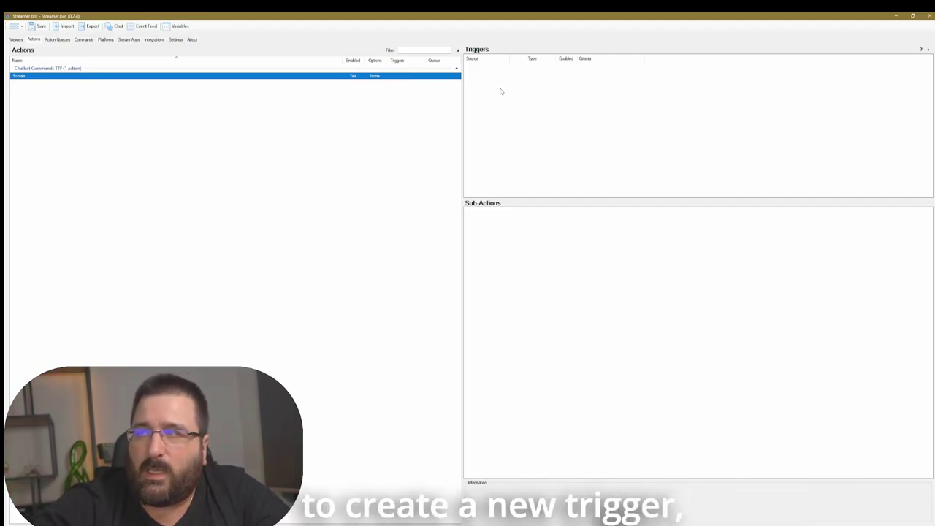
Add a Command Triggered trigger to the Socials action and start creating a new command for it
{"action": "right_click", "coordinate": [500, 91]}
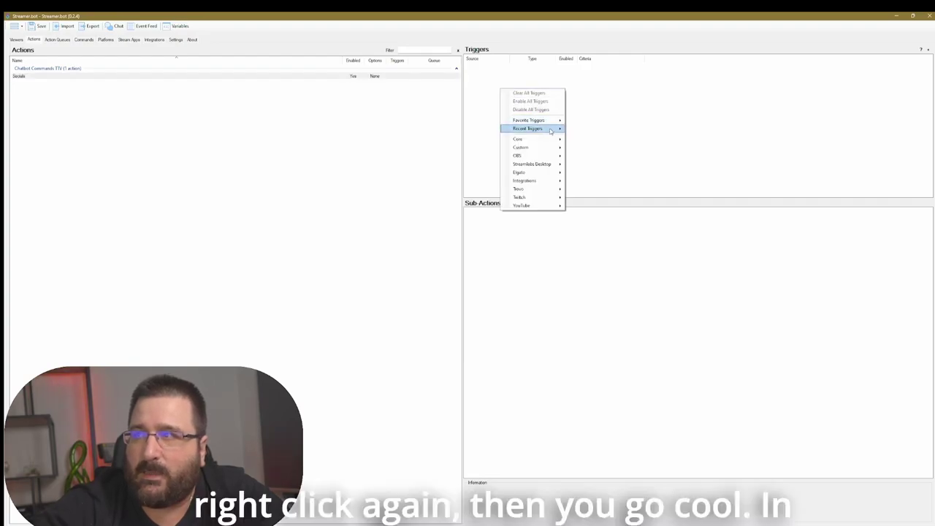
{"action": "mouse_move", "coordinate": [553, 132]}
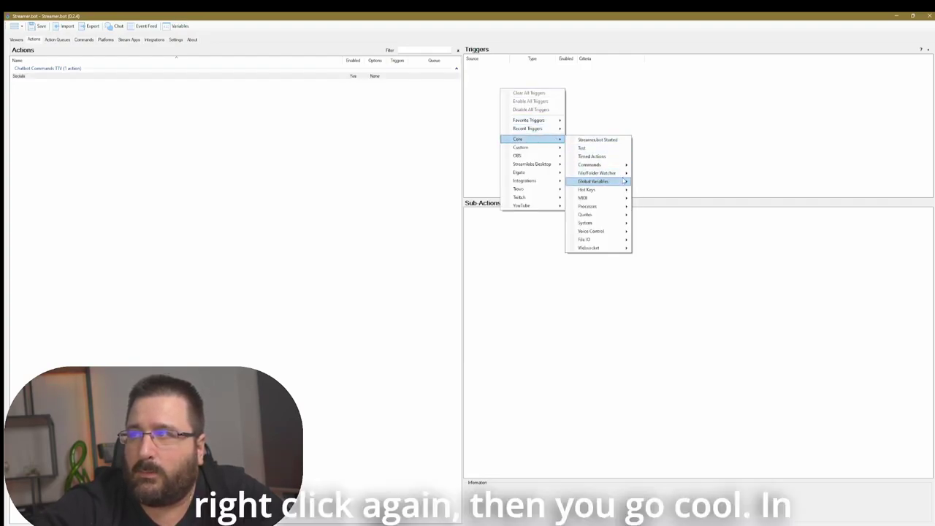
{"action": "mouse_move", "coordinate": [621, 166]}
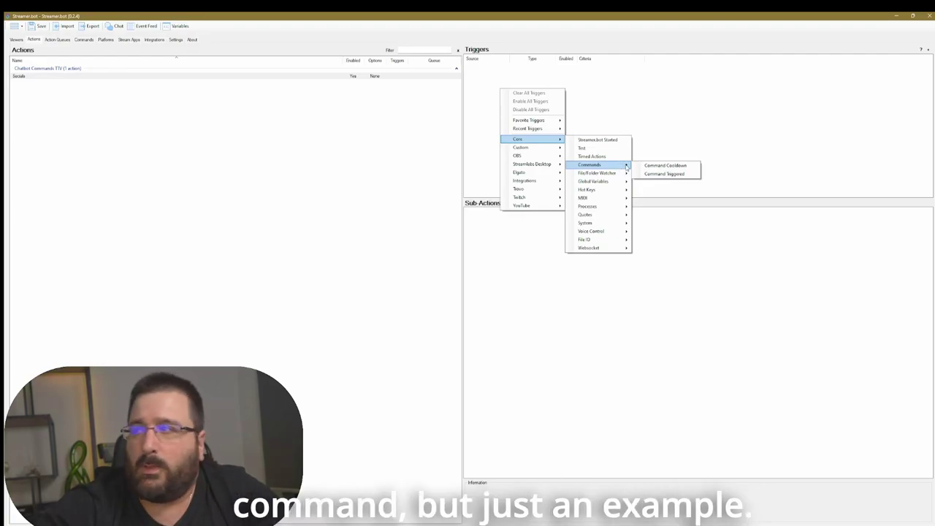
{"action": "left_click", "coordinate": [663, 174]}
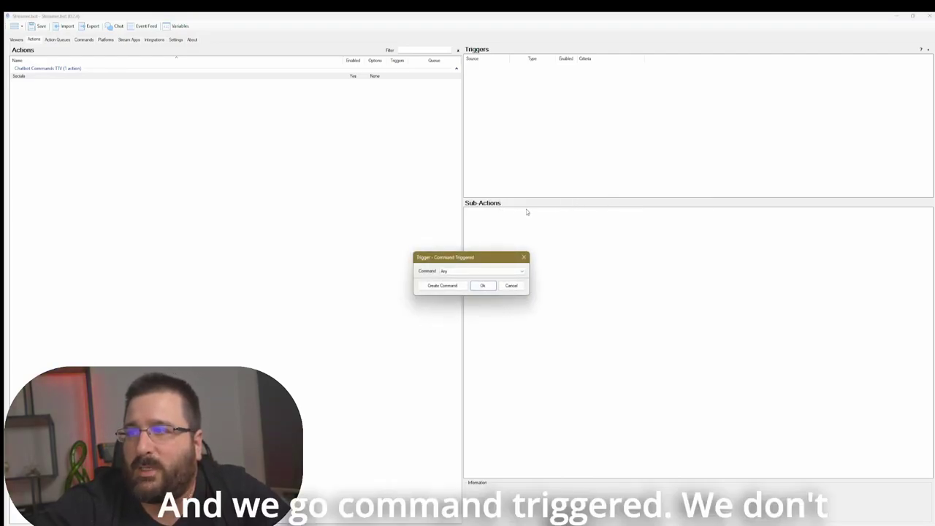
{"action": "left_click", "coordinate": [465, 270]}
{"action": "left_click", "coordinate": [466, 279]}
{"action": "left_click", "coordinate": [436, 286]}
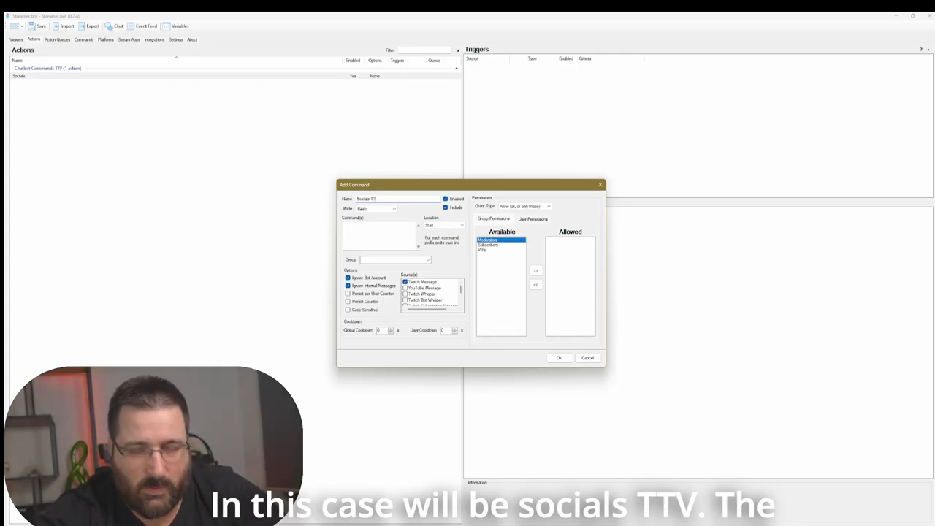
Name the new command Socials TTV and assign it to a group called TTV Commands
{"action": "type", "text": "V"}
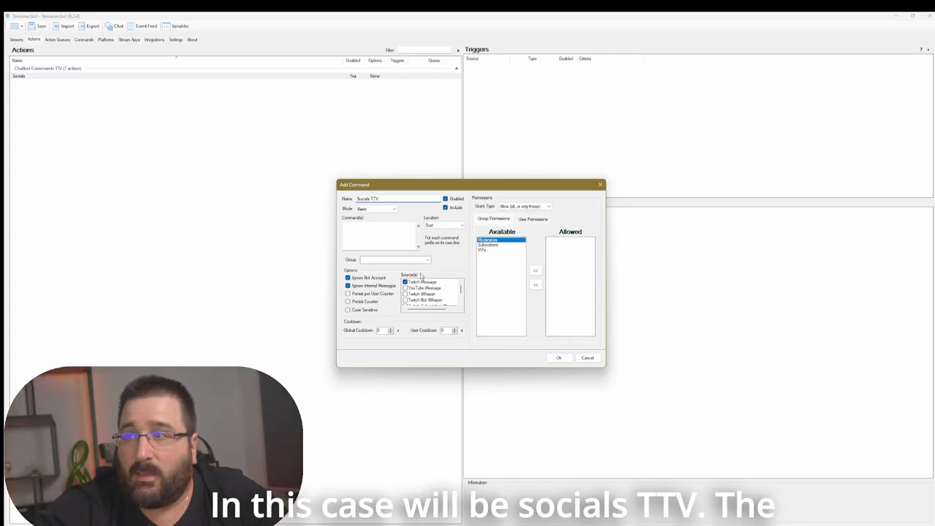
{"action": "left_click", "coordinate": [415, 260]}
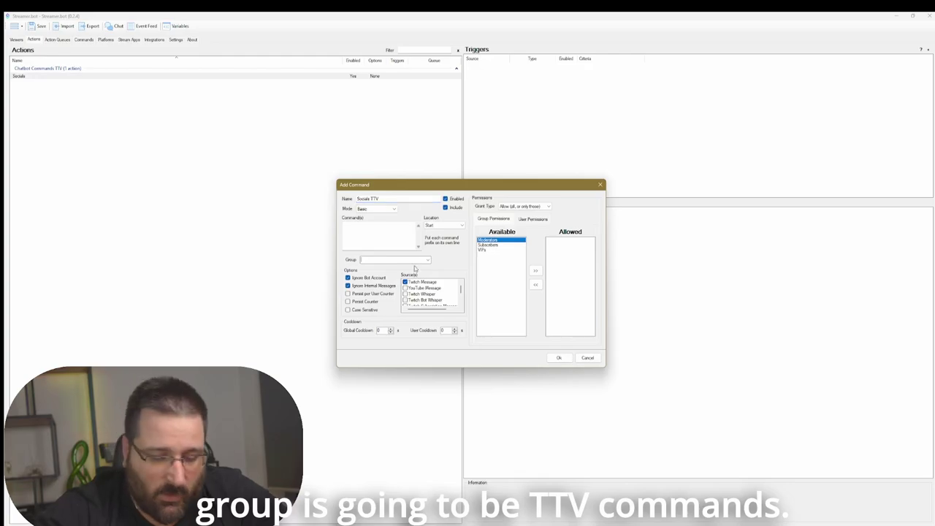
{"action": "type", "text": "TT"}
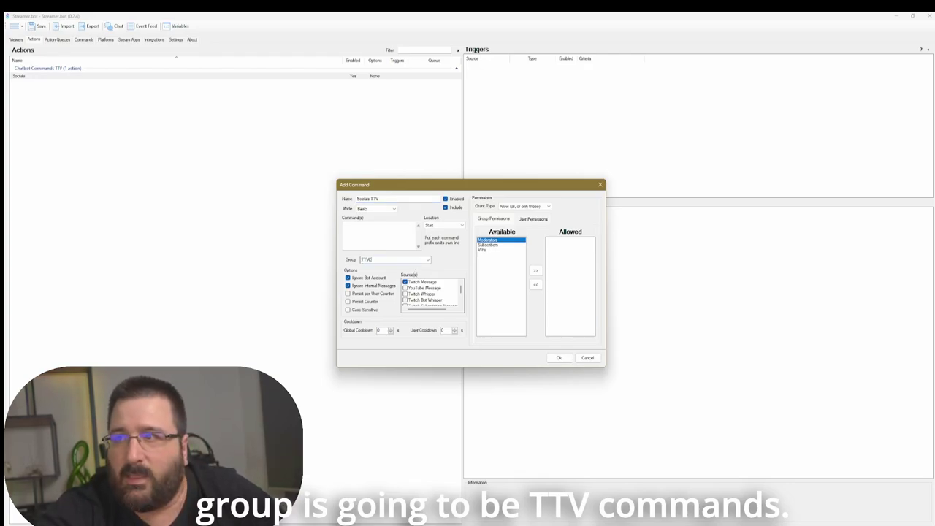
{"action": "type", "text": "V Commands"}
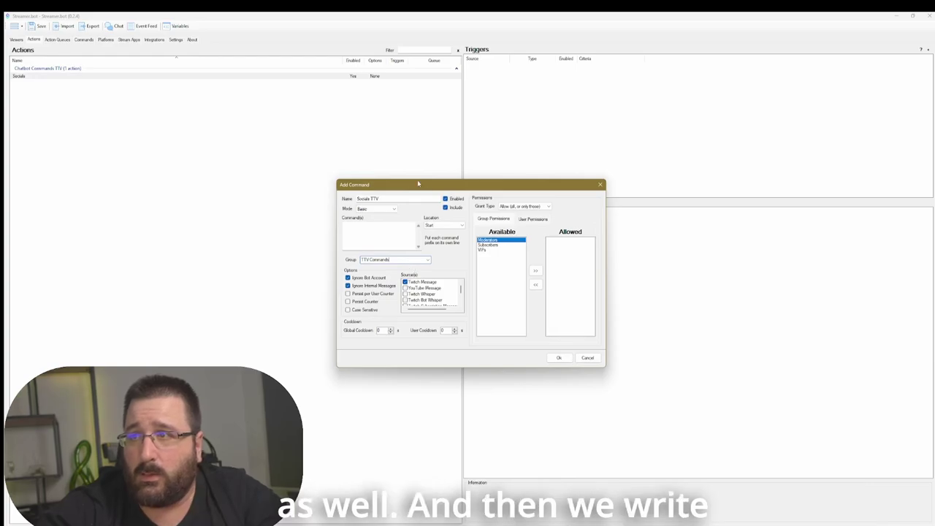
Set the command's chat text to !socials and disable Ignore Internal Messages
{"action": "left_click", "coordinate": [368, 246]}
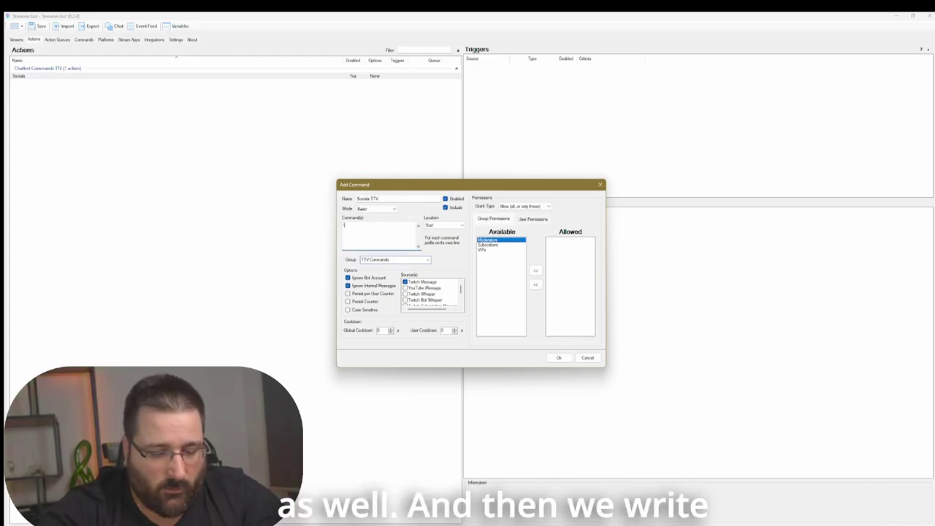
{"action": "type", "text": "!socials"}
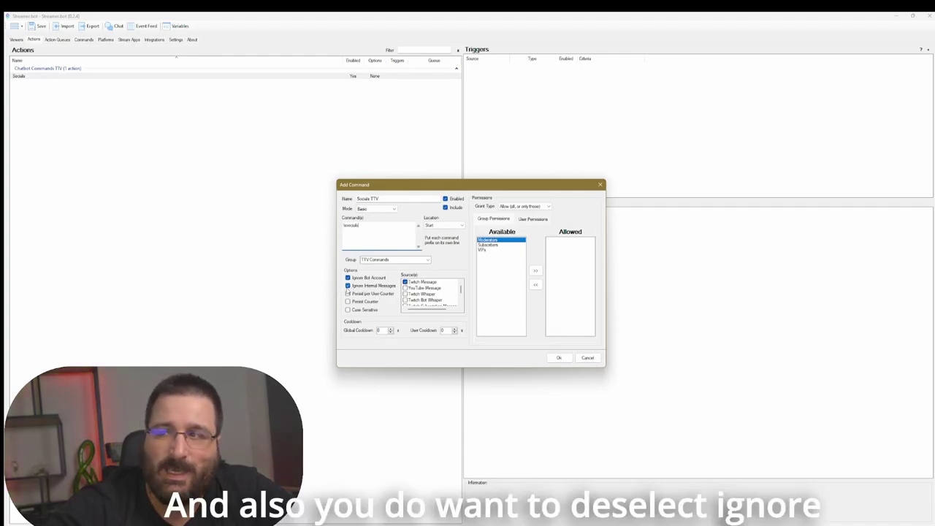
{"action": "left_click", "coordinate": [347, 286]}
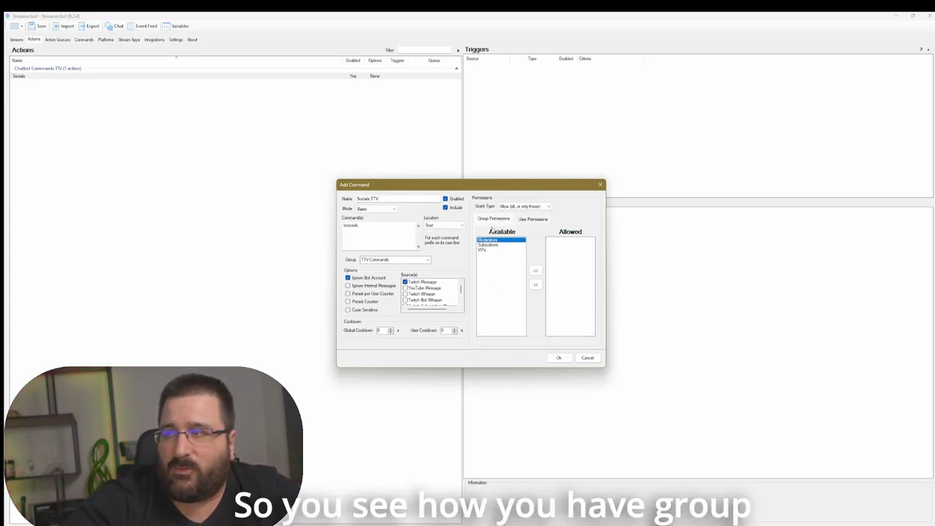
Try allowing the Moderators, Subscribers and VIPs groups to use the command, and clear the allowed groups again
{"action": "left_click", "coordinate": [535, 271]}
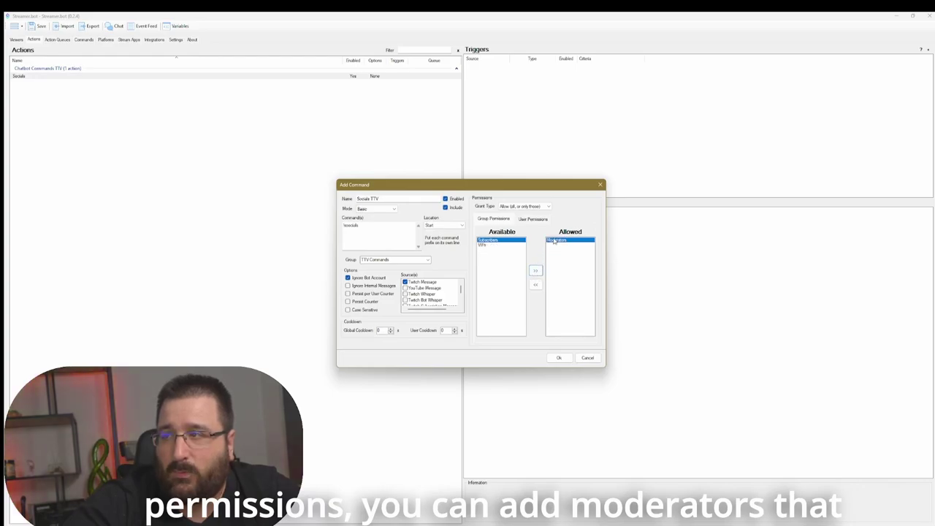
{"action": "left_click", "coordinate": [535, 270]}
{"action": "left_click", "coordinate": [534, 271]}
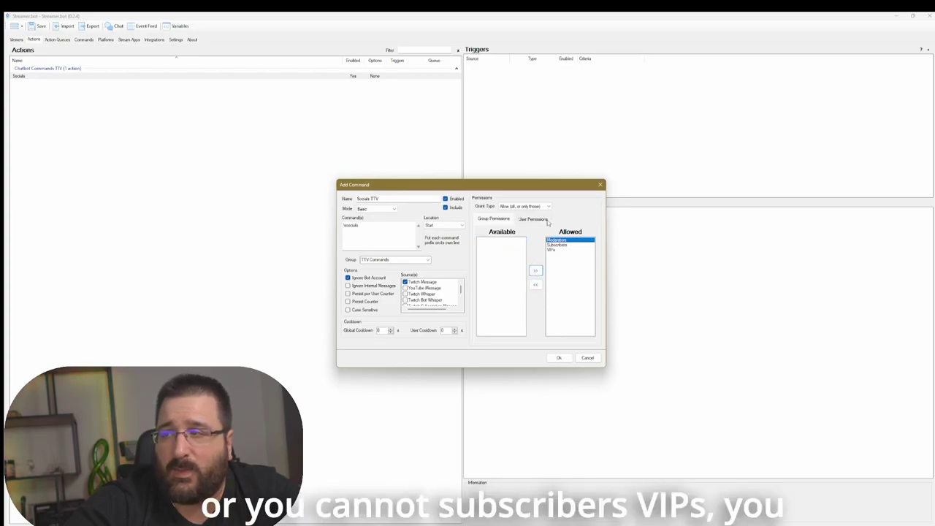
{"action": "left_click", "coordinate": [536, 283]}
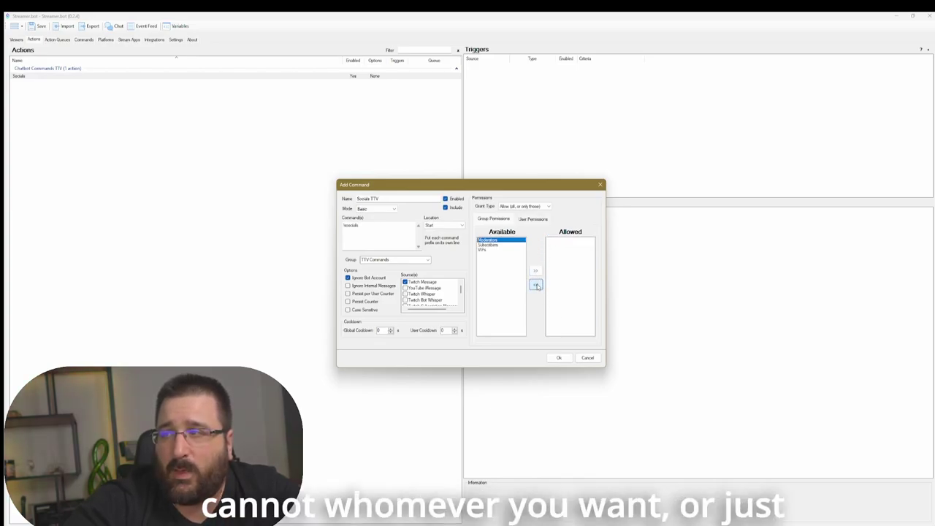
Look at the command's per-user permissions and user search without adding anyone, and return to the group permissions
{"action": "left_click", "coordinate": [521, 218]}
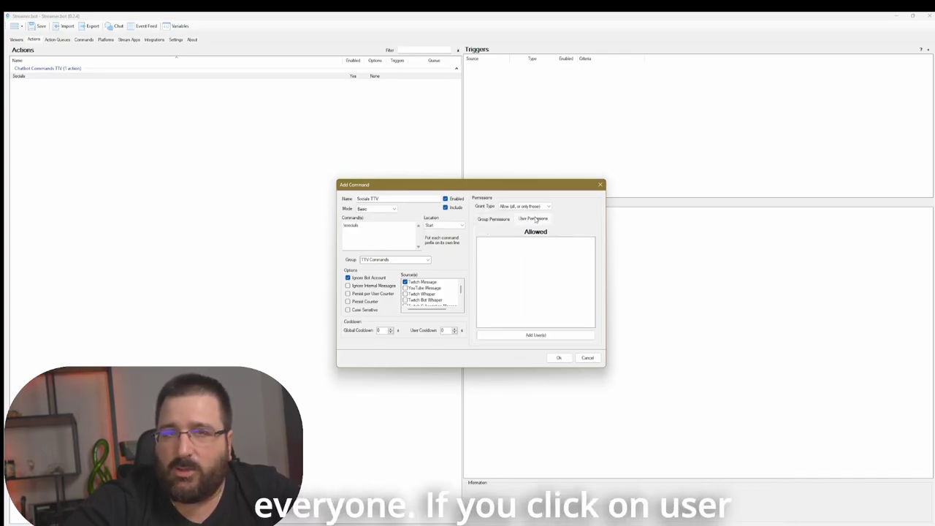
{"action": "left_click", "coordinate": [540, 336]}
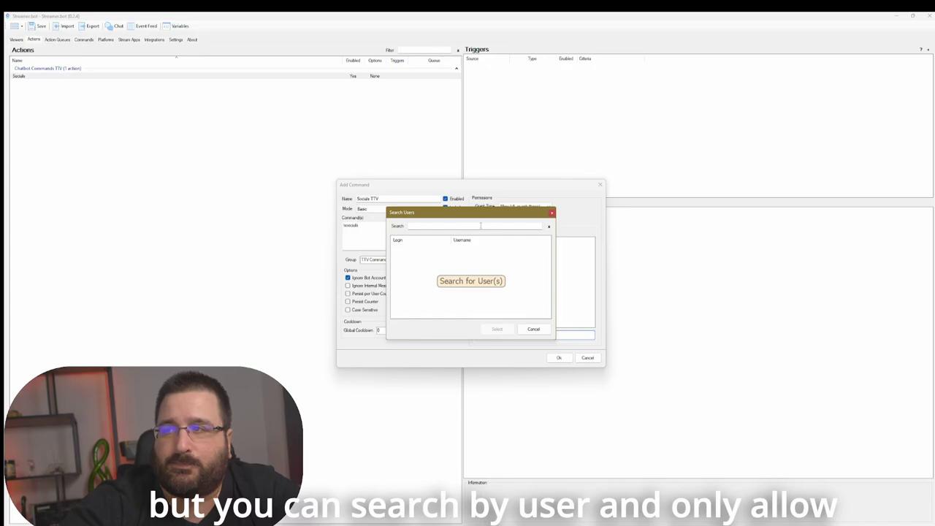
{"action": "left_click", "coordinate": [481, 225]}
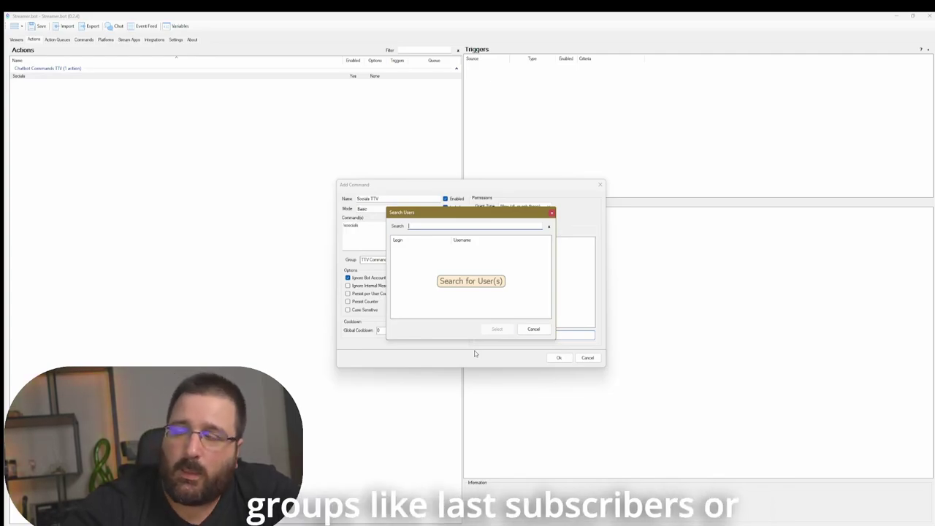
{"action": "left_click", "coordinate": [527, 346]}
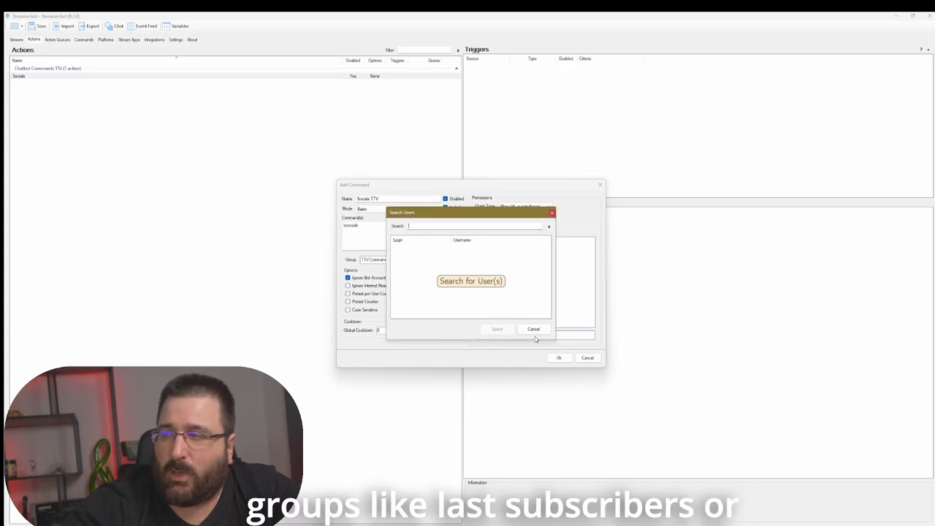
{"action": "left_click", "coordinate": [533, 329]}
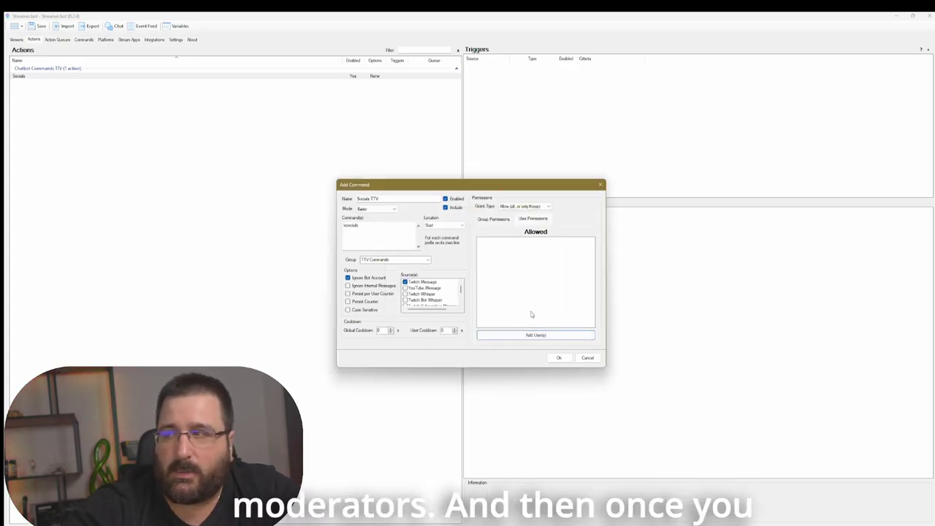
{"action": "left_click", "coordinate": [493, 219]}
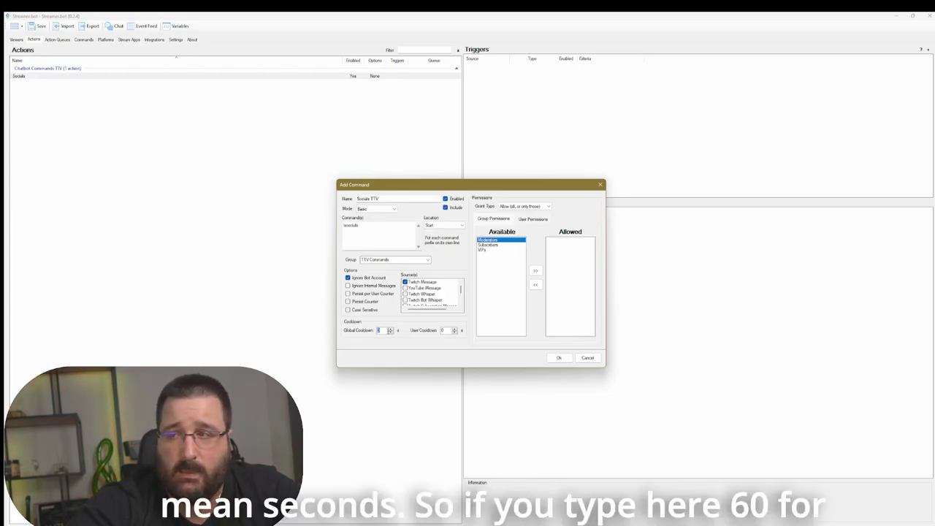
Set the command's global cooldown to 0 seconds, save the command and confirm Socials TTV as the action's trigger
{"action": "type", "text": "60"}
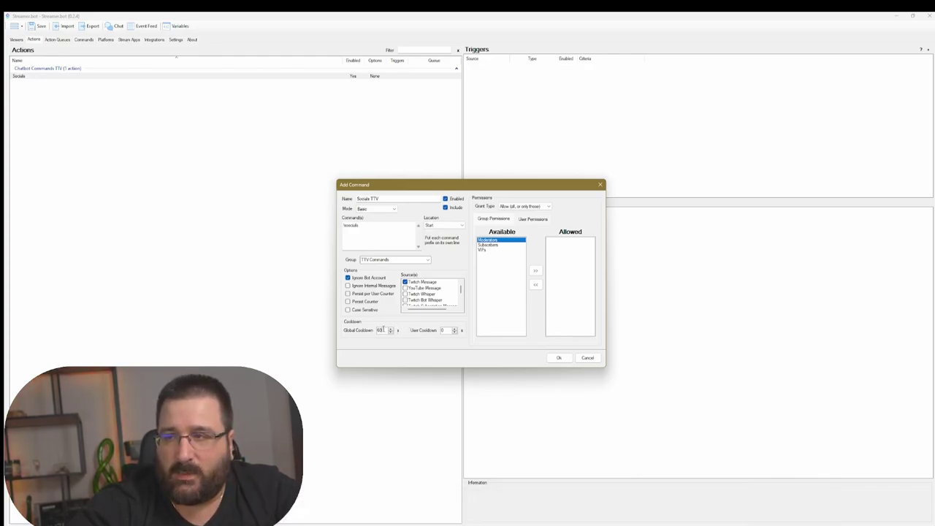
{"action": "type", "text": "0"}
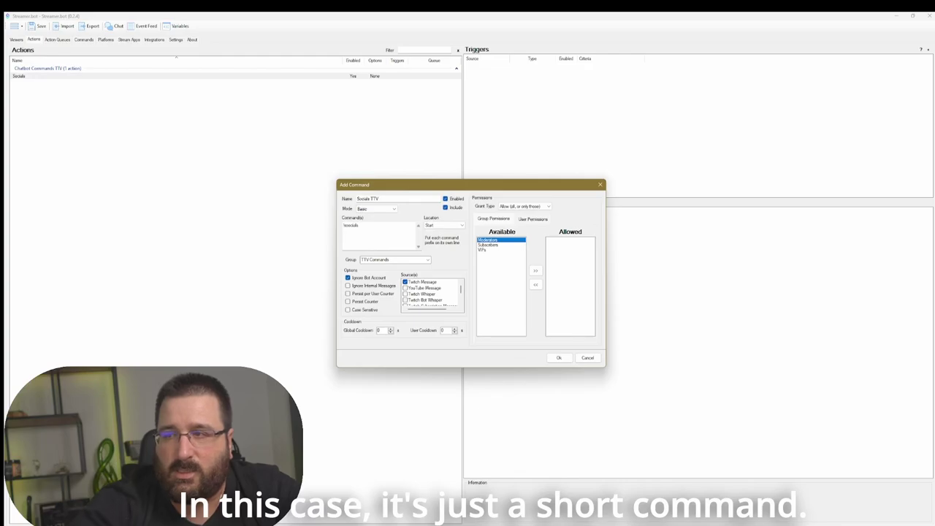
{"action": "left_click", "coordinate": [559, 357]}
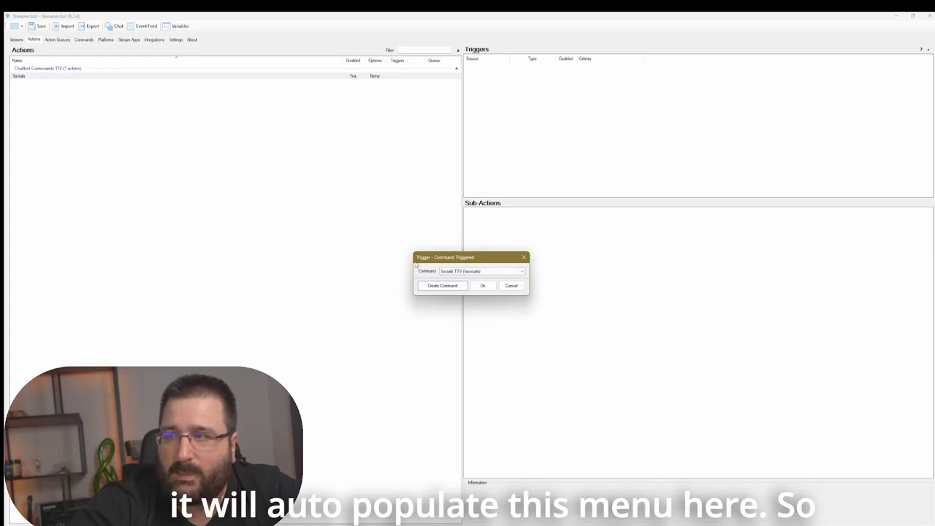
{"action": "left_click", "coordinate": [482, 285]}
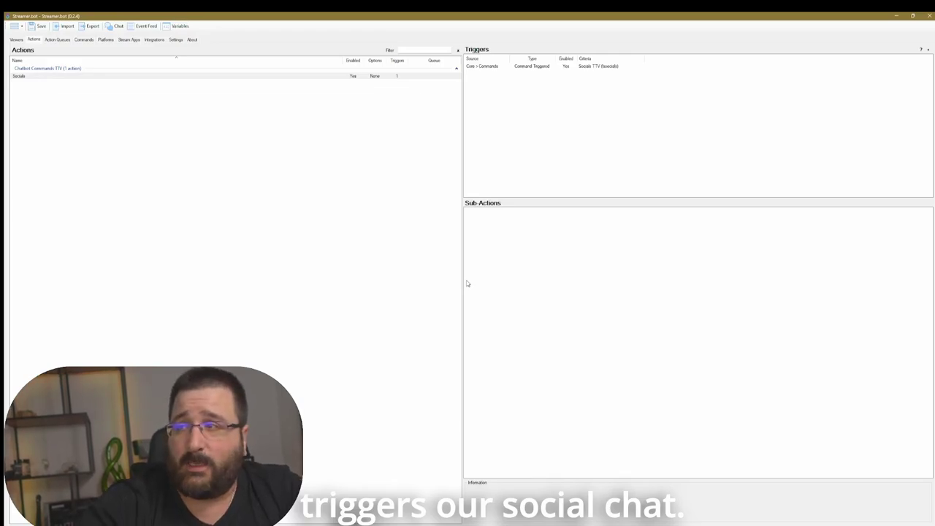
{"action": "right_click", "coordinate": [523, 234]}
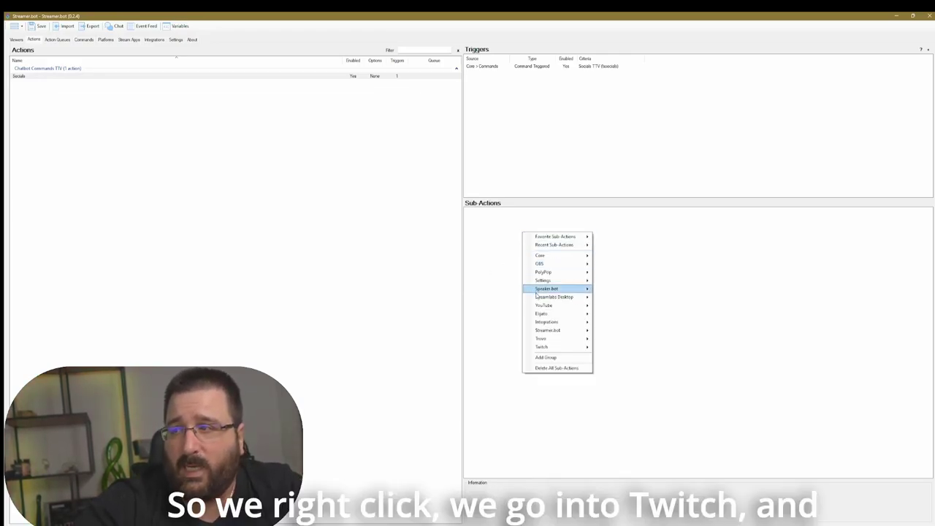
{"action": "mouse_move", "coordinate": [566, 350]}
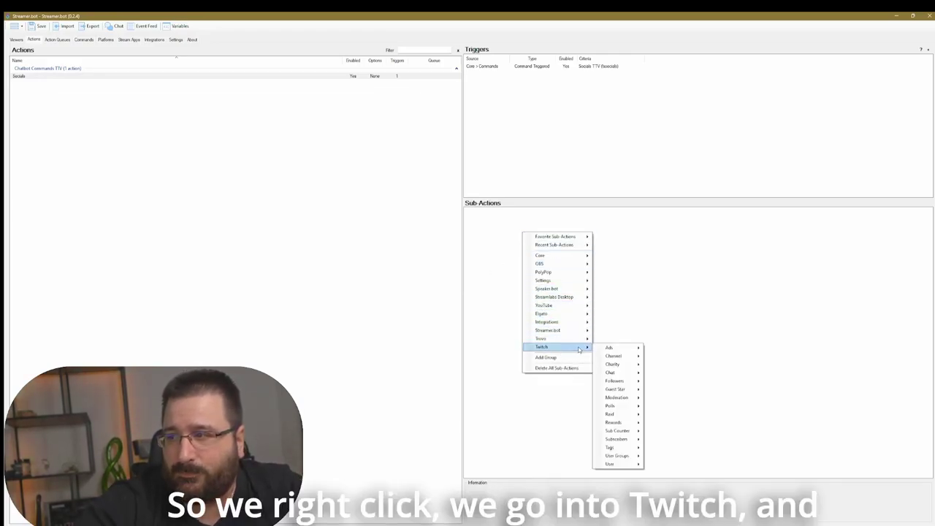
{"action": "mouse_move", "coordinate": [636, 374]}
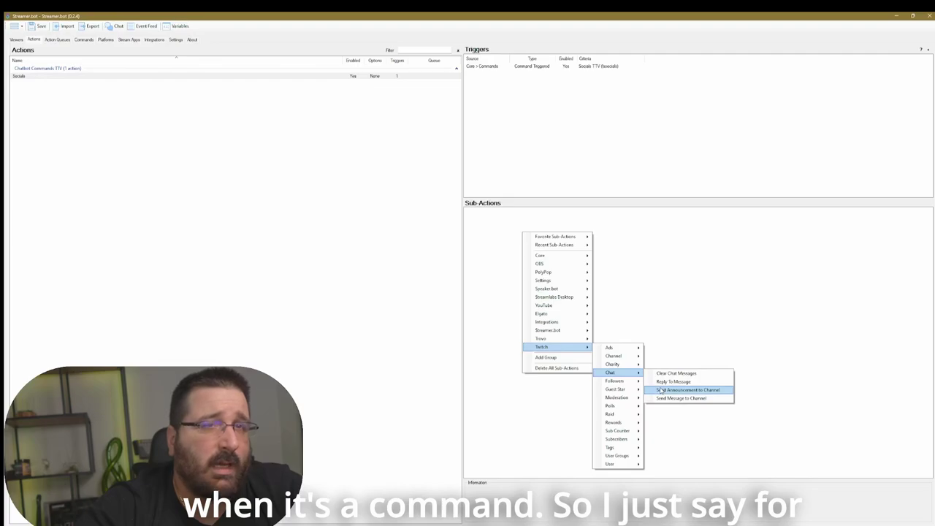
{"action": "left_click", "coordinate": [661, 390]}
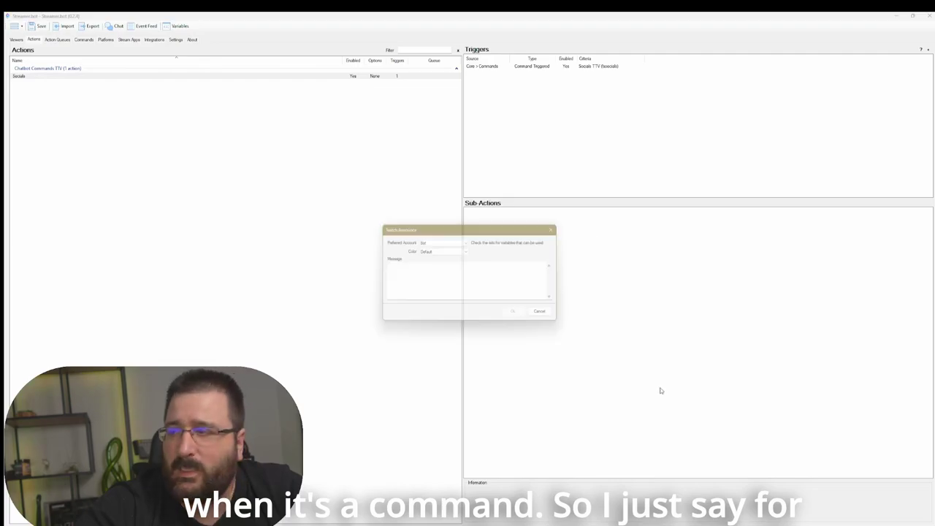
{"action": "left_click", "coordinate": [462, 278]}
{"action": "type", "text": "!so"}
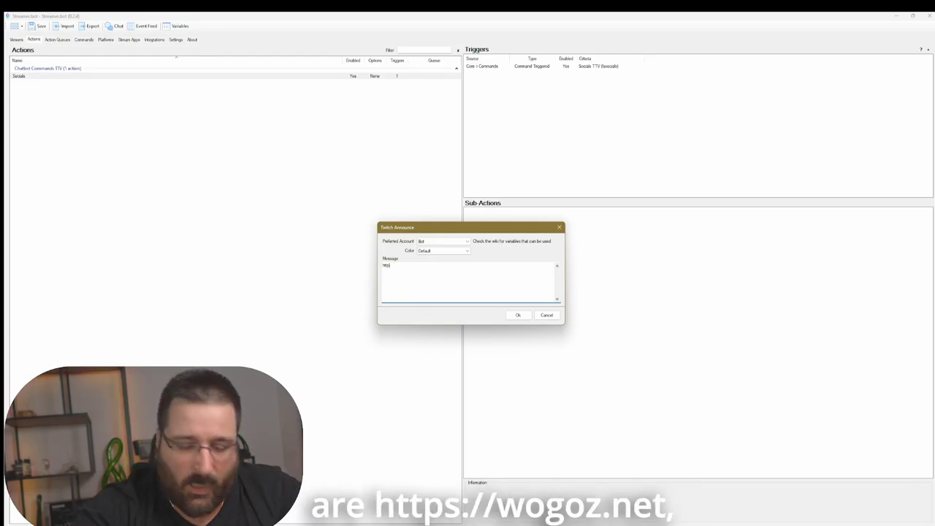
{"action": "type", "text": "://"}
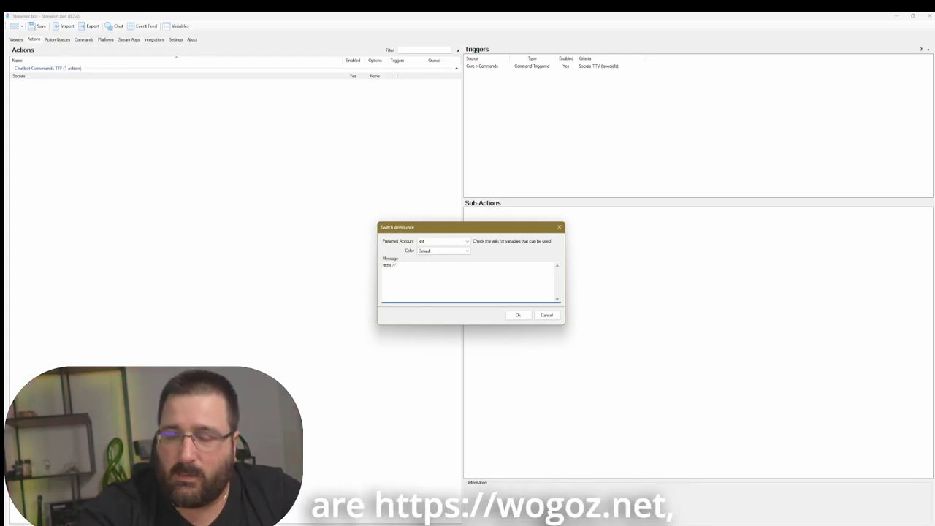
{"action": "type", "text": "wogoz.net"}
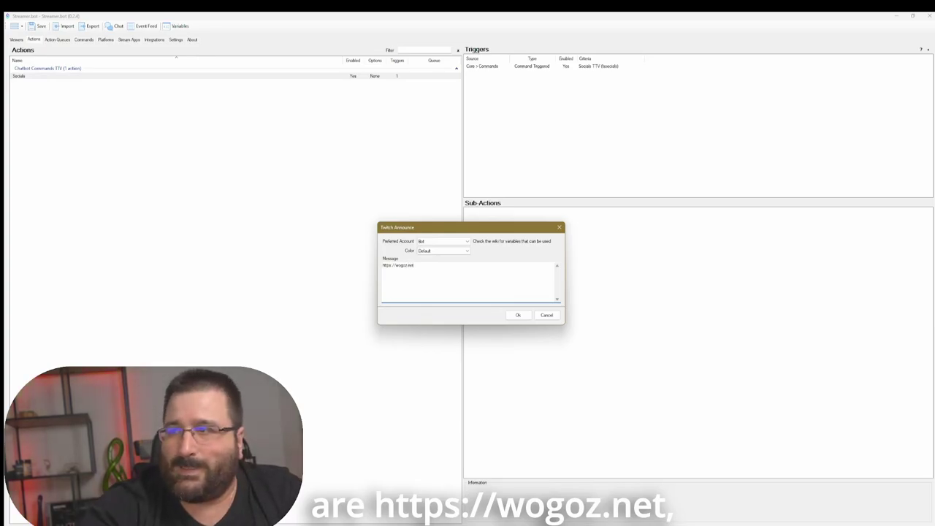
Set the announcement's preferred account to Broadcaster and its color to Green, and confirm the sub-action
{"action": "left_click", "coordinate": [466, 243]}
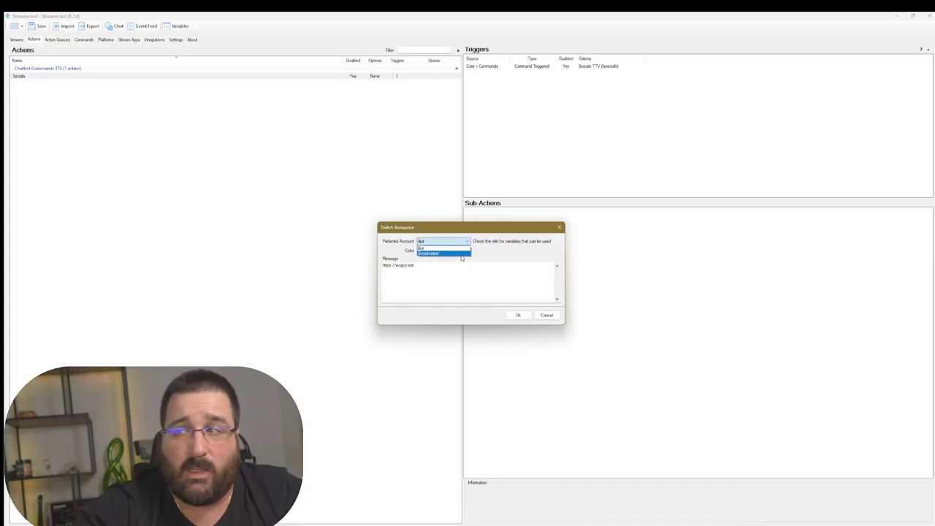
{"action": "left_click", "coordinate": [461, 254]}
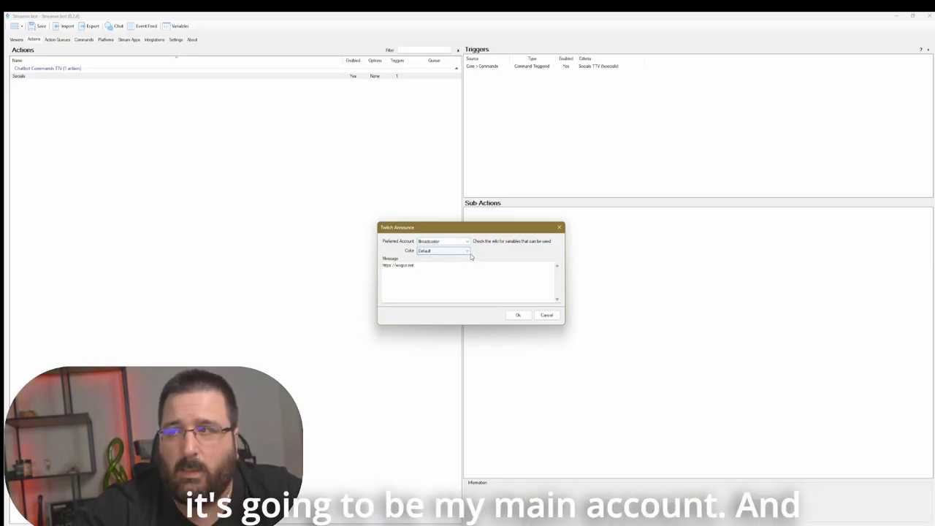
{"action": "left_click", "coordinate": [466, 252]}
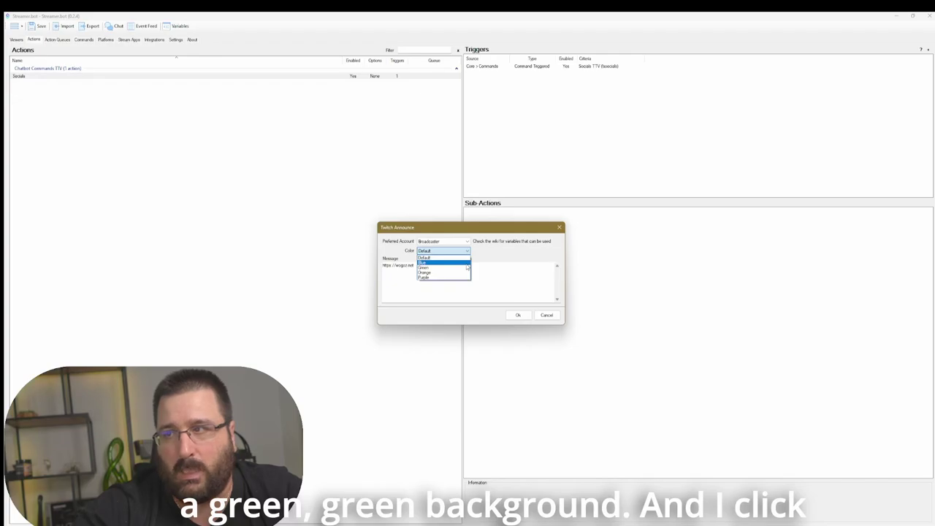
{"action": "left_click", "coordinate": [468, 268]}
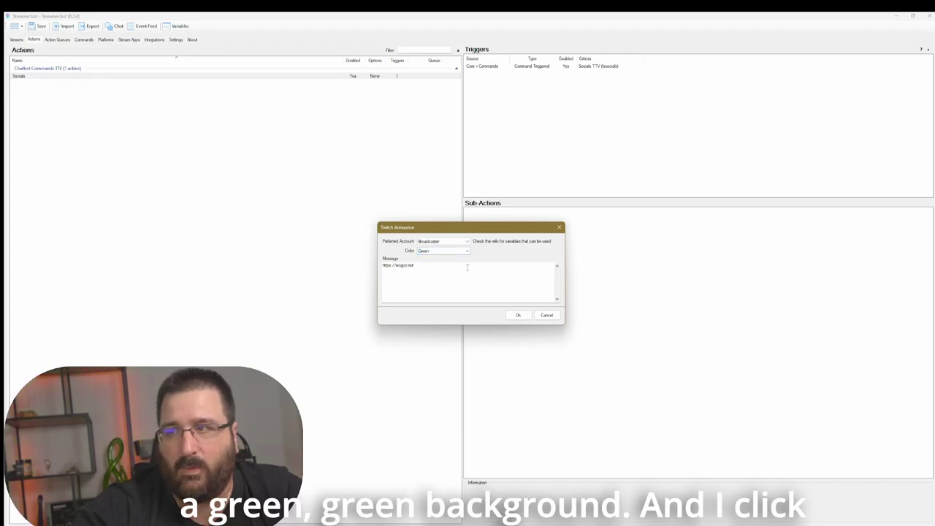
{"action": "left_click", "coordinate": [514, 315]}
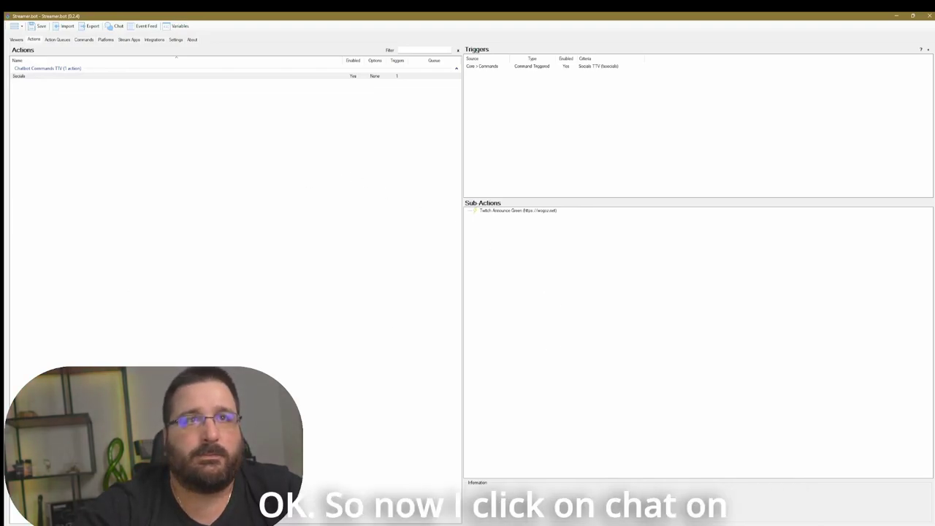
Test the command by sending !socials from an enlarged, repositioned chat window, and close that window
{"action": "left_click", "coordinate": [118, 25]}
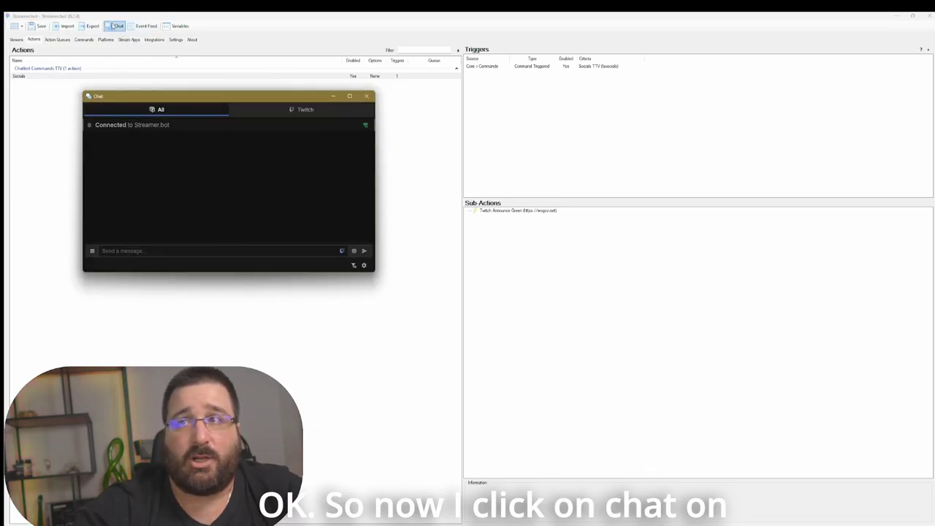
{"action": "left_click_drag", "start_coordinate": [269, 271], "coordinate": [269, 523]}
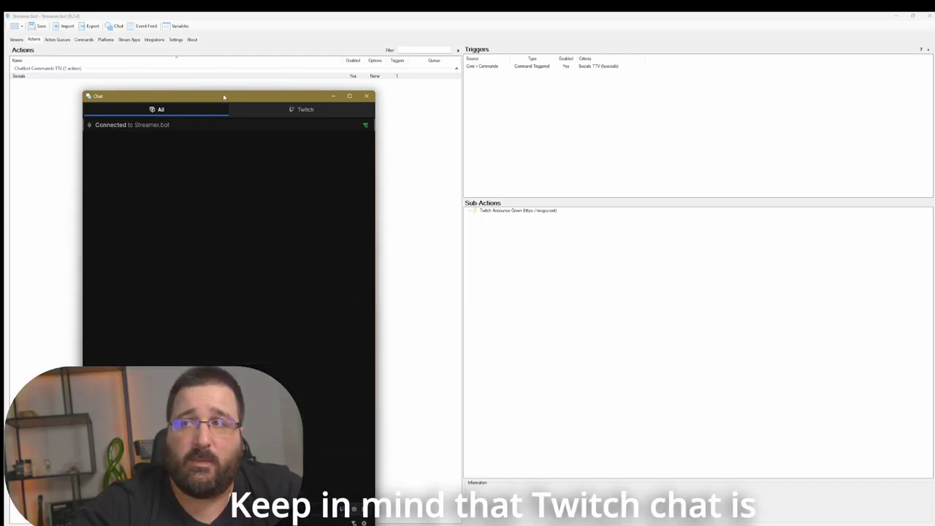
{"action": "left_click_drag", "start_coordinate": [213, 96], "coordinate": [270, 55]}
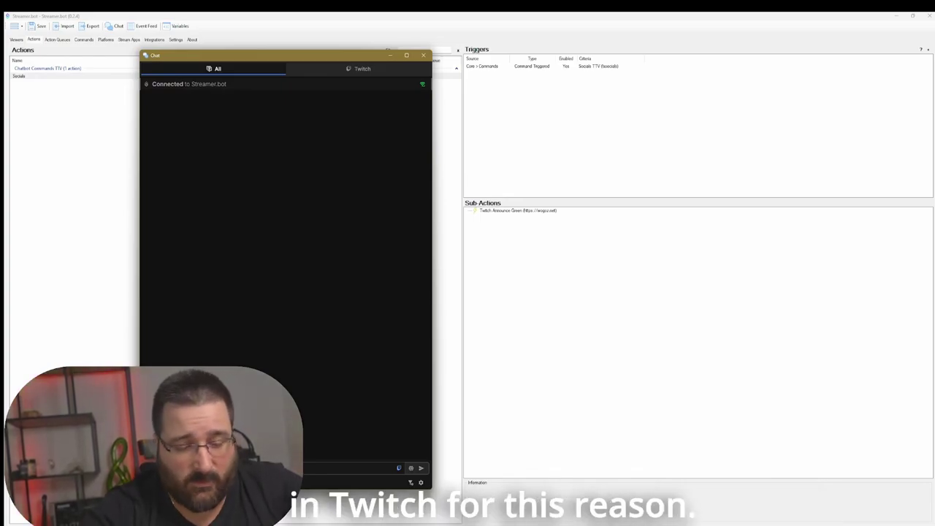
{"action": "key", "text": "Return"}
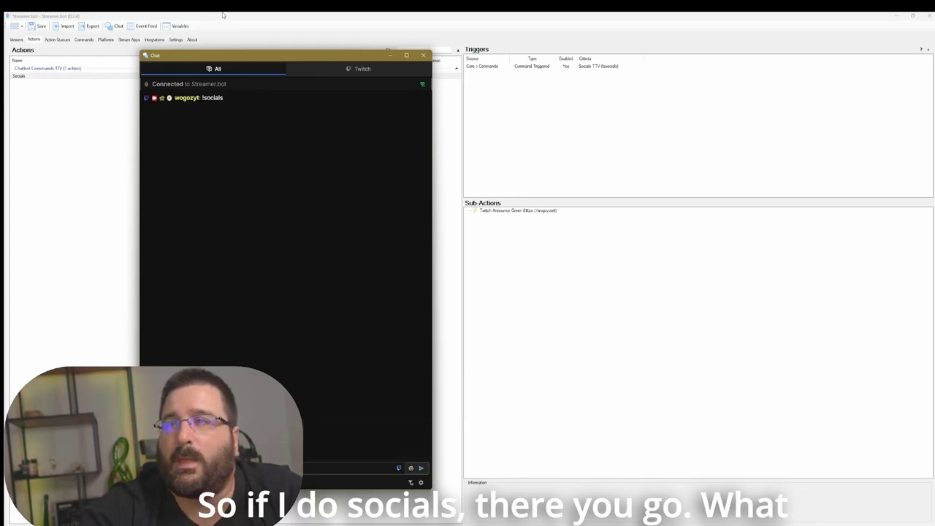
{"action": "left_click_drag", "start_coordinate": [302, 60], "coordinate": [231, 58]}
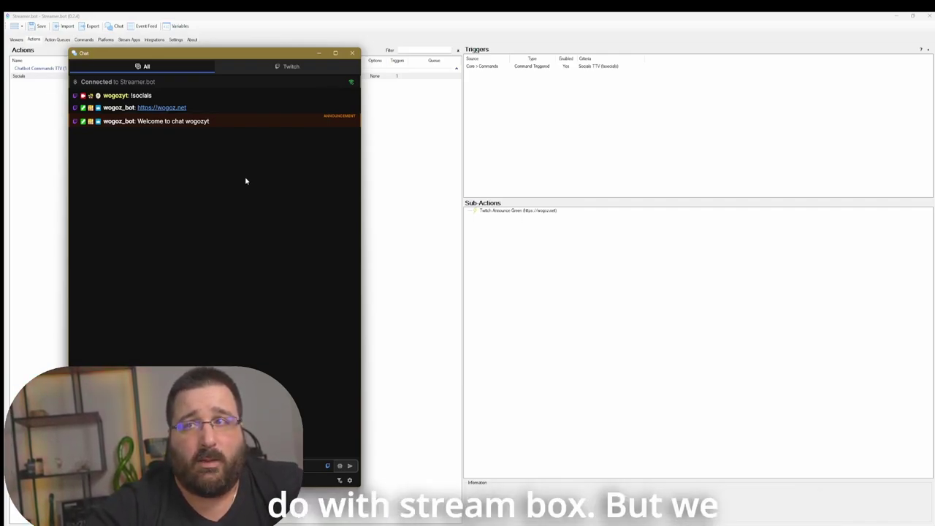
{"action": "key", "text": "alt+F4"}
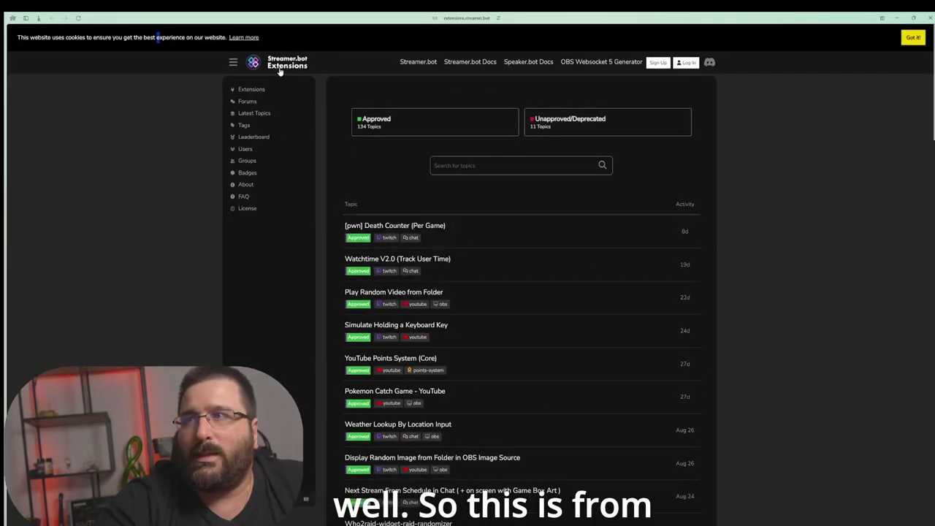
Dismiss the cookie notice on the Streamer.bot Extensions website and browse the list of extensions
{"action": "left_click", "coordinate": [913, 37]}
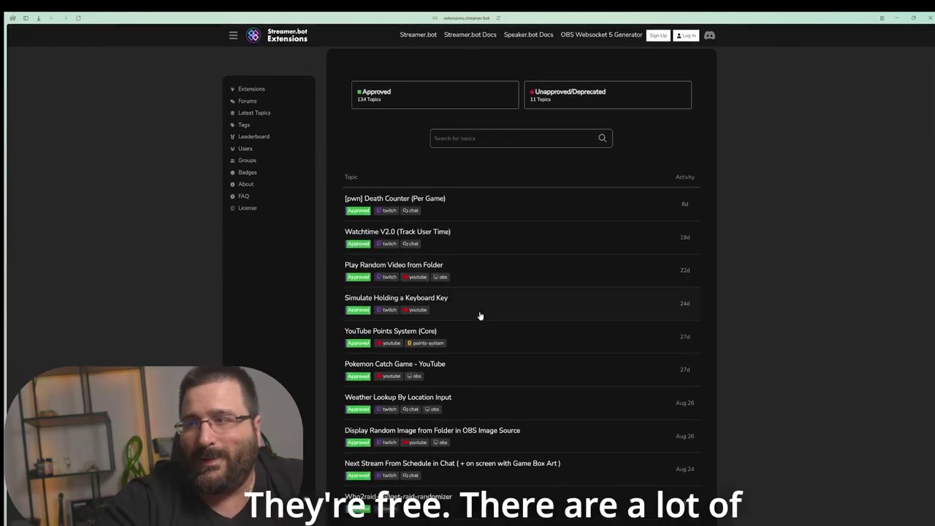
{"action": "scroll", "coordinate": [479, 316], "scroll_direction": "down", "scroll_amount": 1}
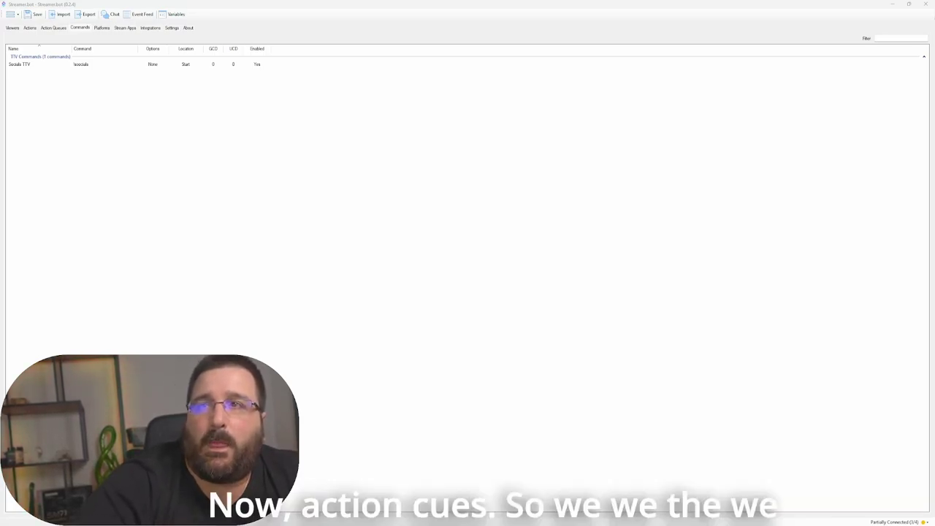
Inspect the after-run variables of the completed Socials entry in the action history, enlarging the variables window to show the full list
{"action": "left_click", "coordinate": [50, 30]}
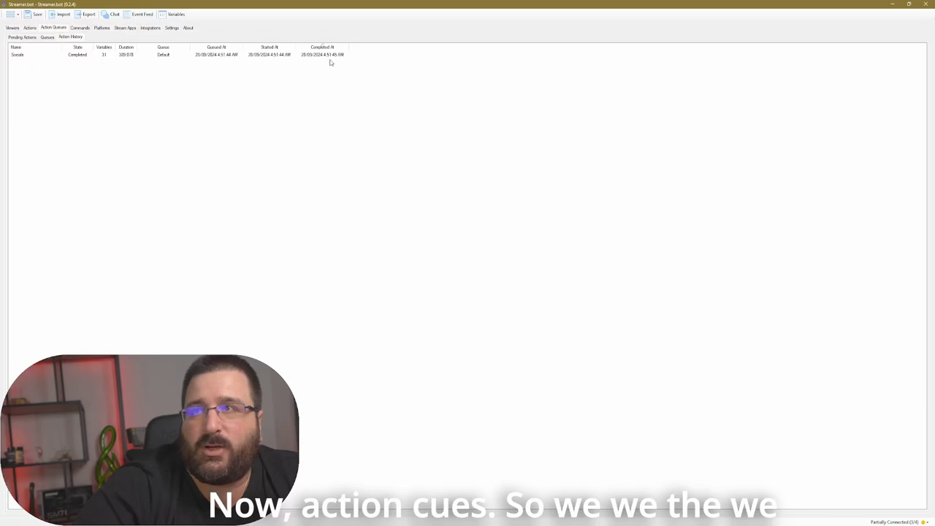
{"action": "left_click", "coordinate": [122, 56]}
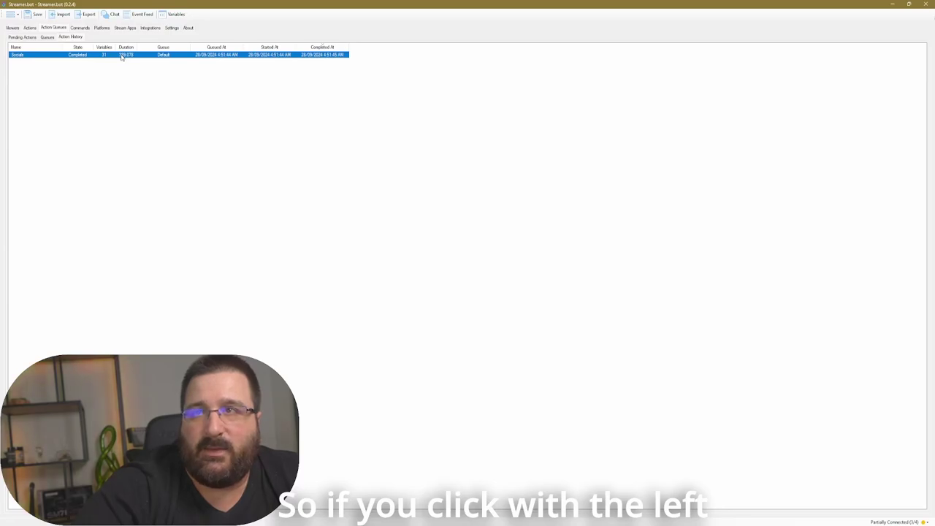
{"action": "right_click", "coordinate": [122, 58]}
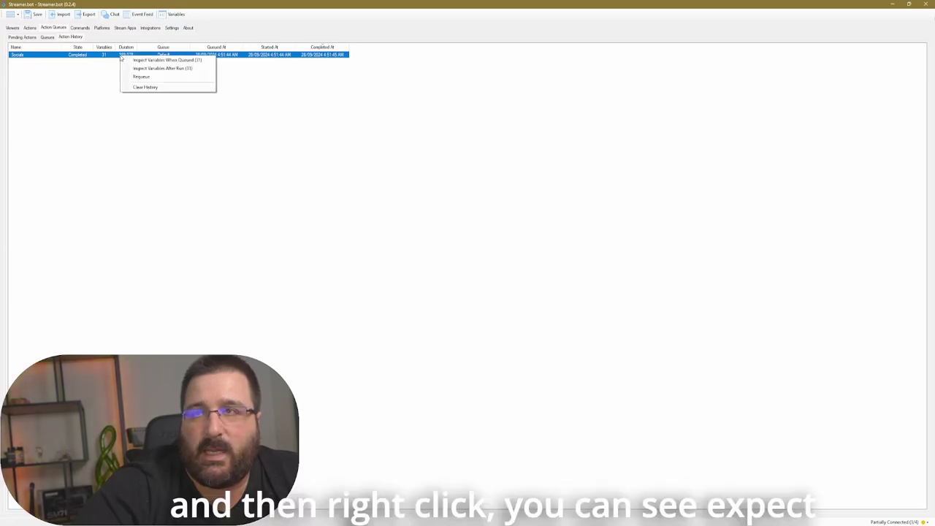
{"action": "left_click", "coordinate": [158, 69]}
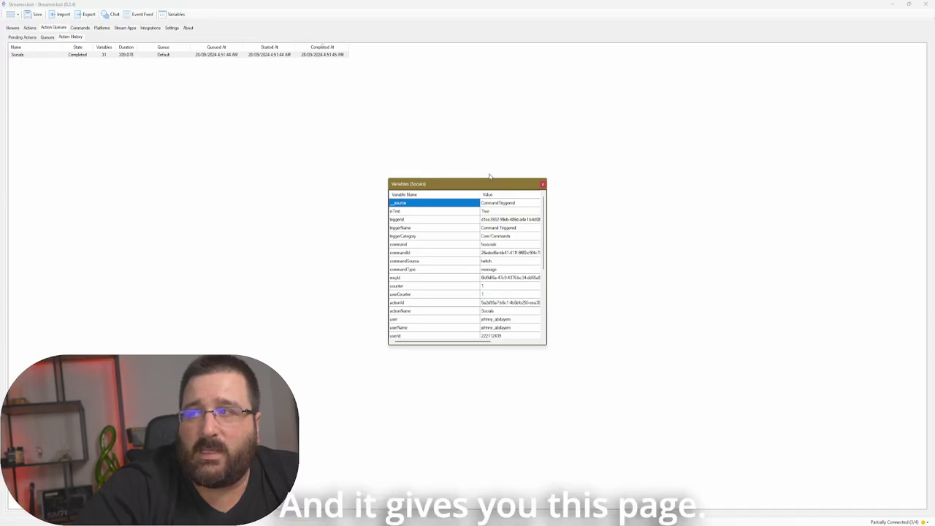
{"action": "left_click_drag", "start_coordinate": [488, 178], "coordinate": [484, 65]}
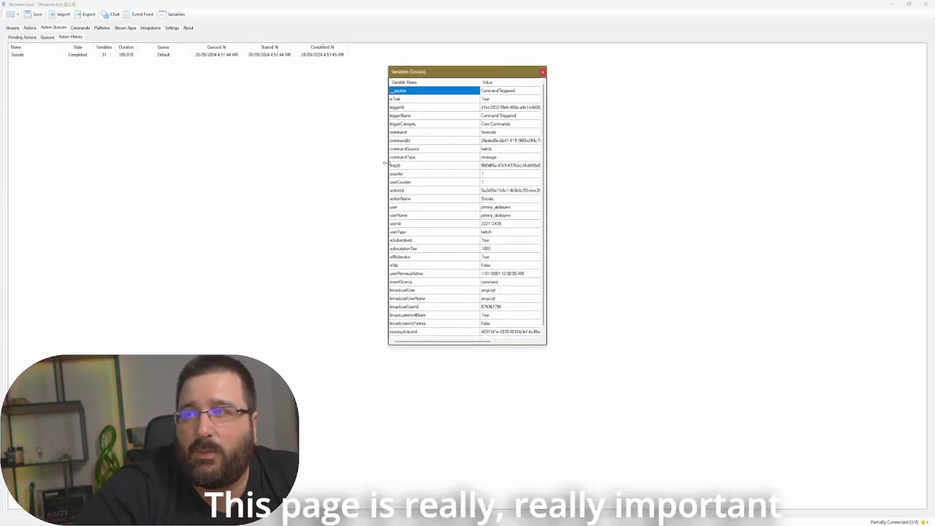
{"action": "left_click_drag", "start_coordinate": [382, 162], "coordinate": [241, 162]}
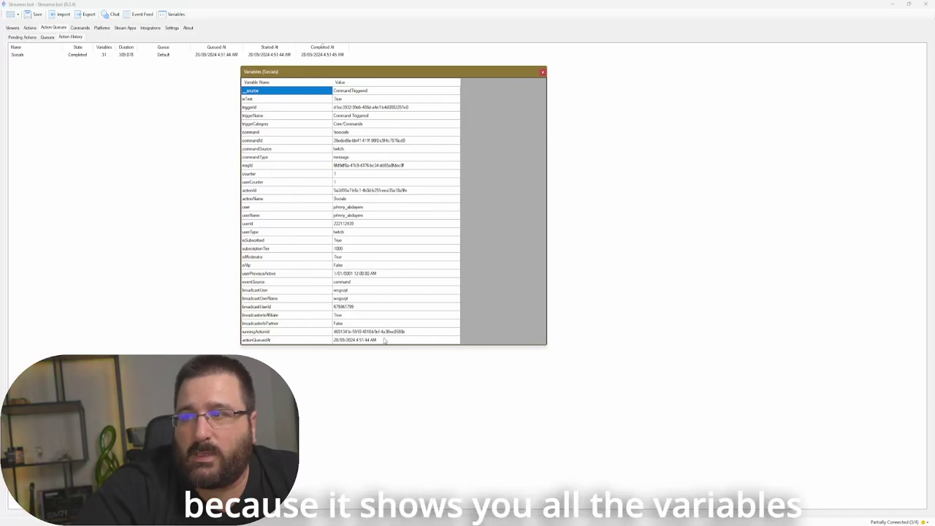
{"action": "left_click_drag", "start_coordinate": [384, 345], "coordinate": [385, 406]}
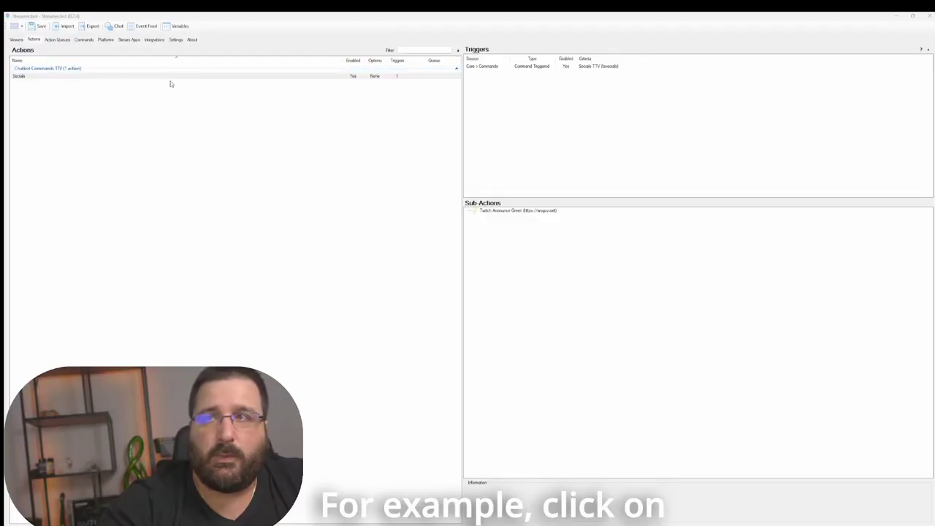
Start a new export and add the Socials action to it
{"action": "left_click", "coordinate": [172, 76]}
{"action": "left_click", "coordinate": [94, 27]}
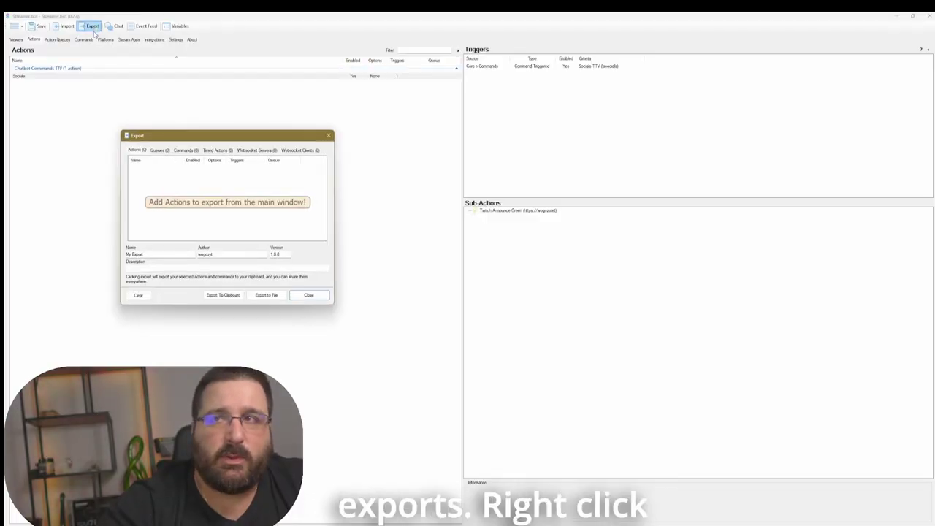
{"action": "right_click", "coordinate": [63, 78]}
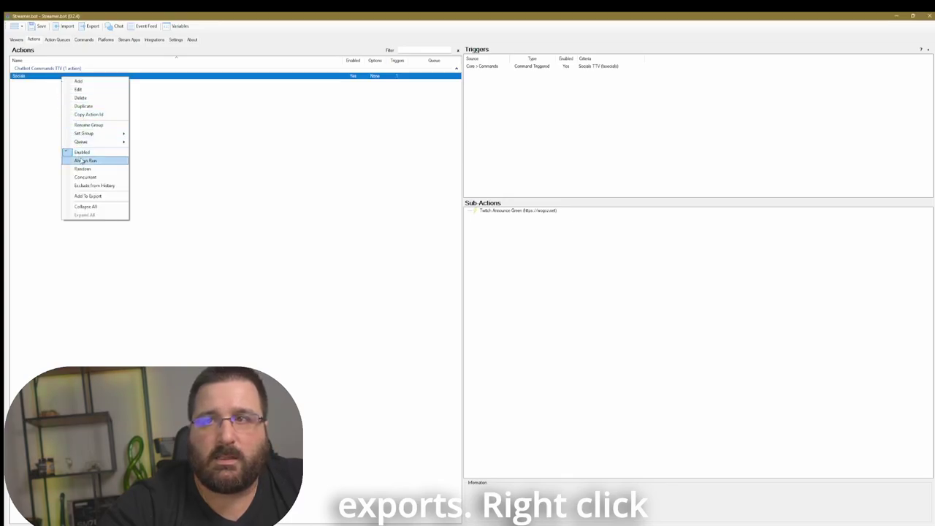
{"action": "left_click", "coordinate": [93, 196]}
{"action": "mouse_move", "coordinate": [552, 522]}
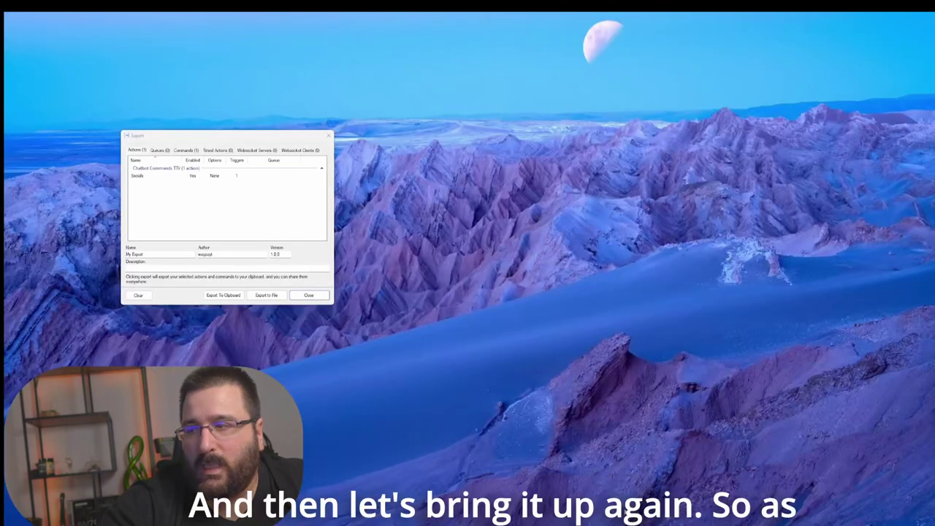
{"action": "left_click", "coordinate": [610, 502]}
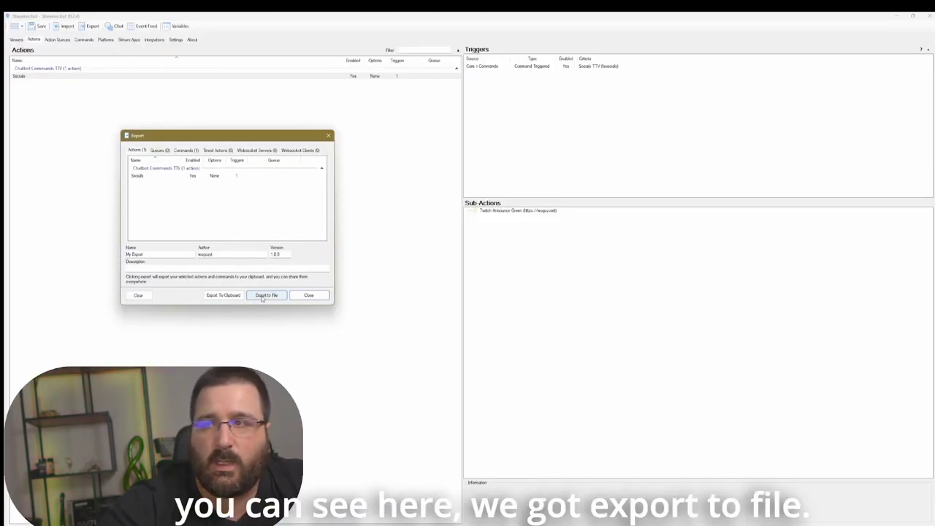
Export the added action to a file named command in the Downloads folder, clearing the export list and closing its window after saving
{"action": "left_click", "coordinate": [266, 295]}
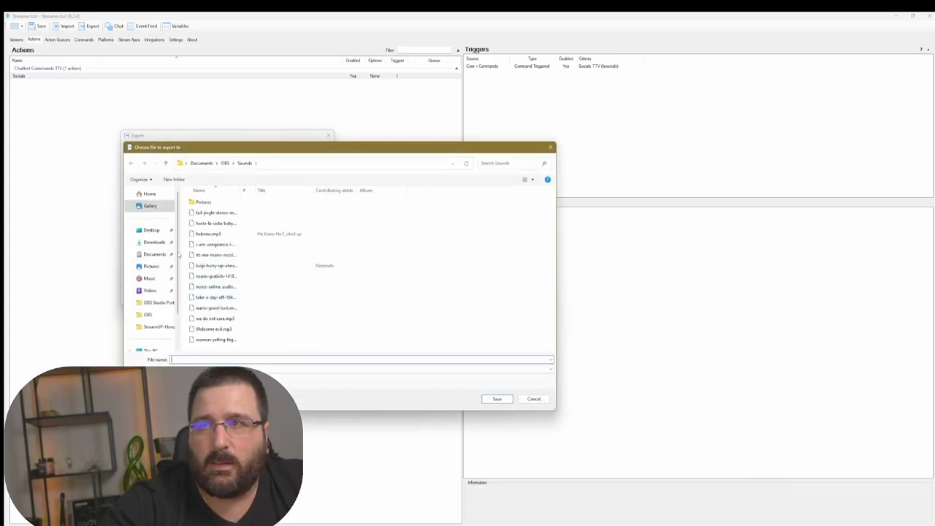
{"action": "left_click", "coordinate": [150, 242]}
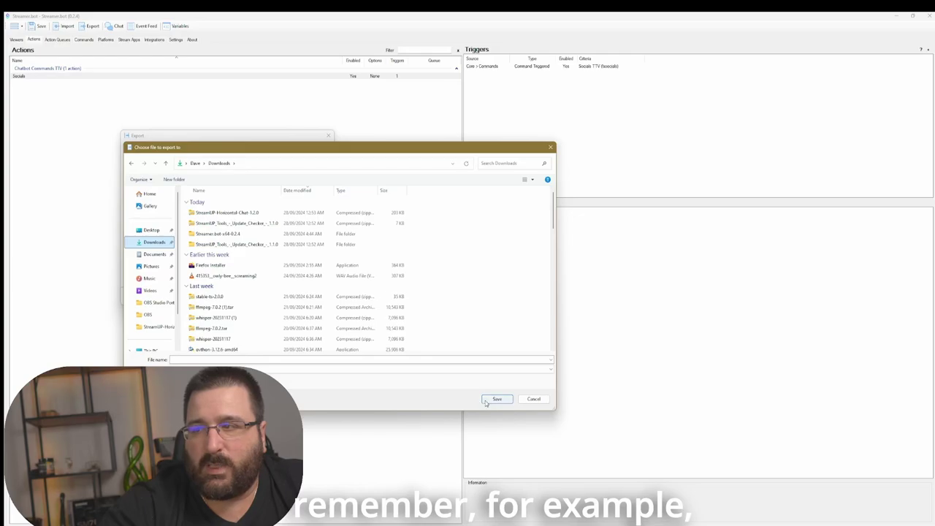
{"action": "left_click", "coordinate": [387, 359]}
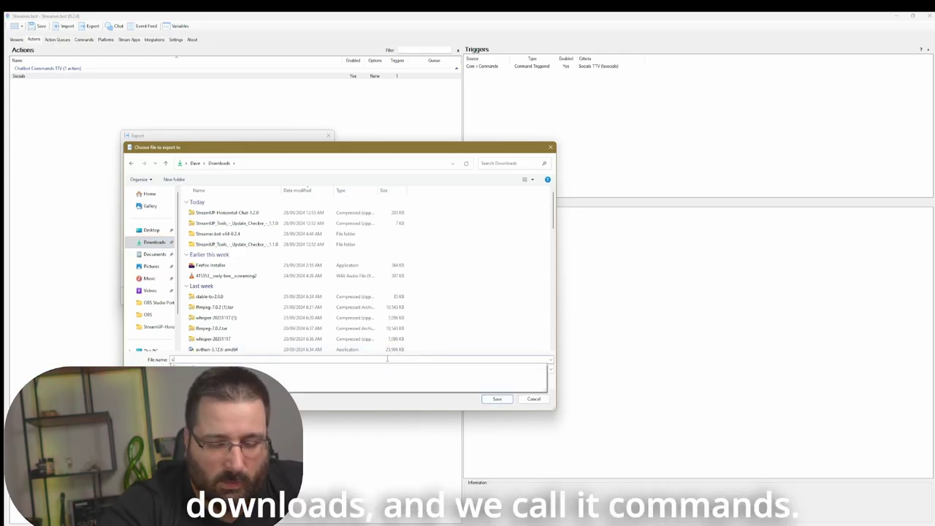
{"action": "type", "text": "commandf"}
{"action": "key", "text": "BackSpace"}
{"action": "left_click", "coordinate": [497, 399]}
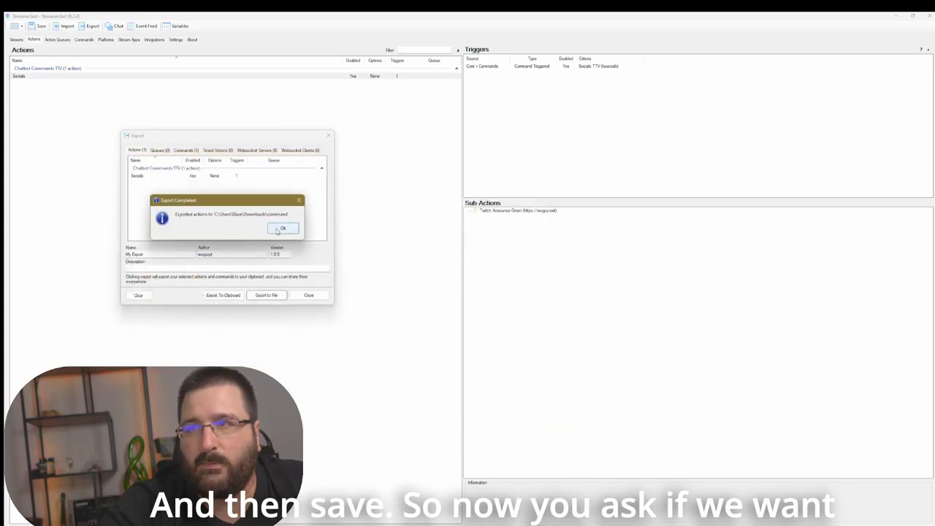
{"action": "left_click", "coordinate": [278, 230]}
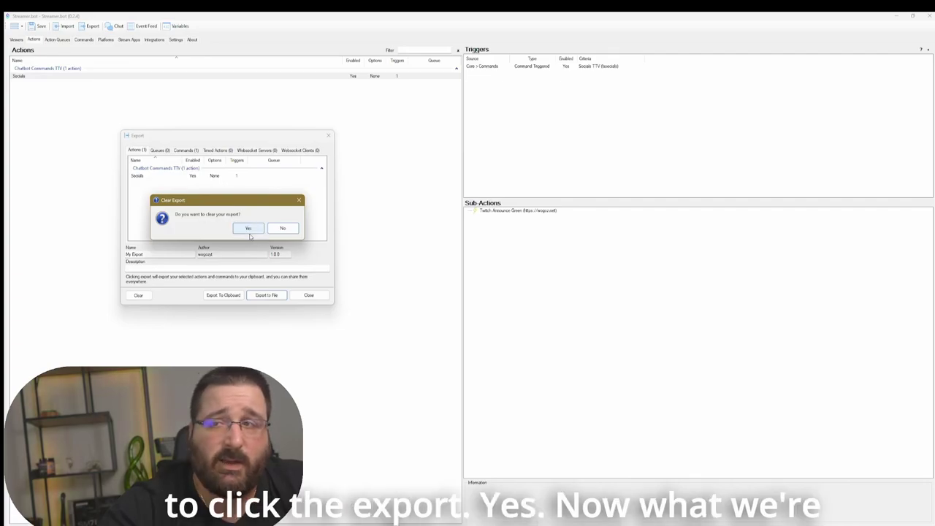
{"action": "left_click", "coordinate": [249, 231]}
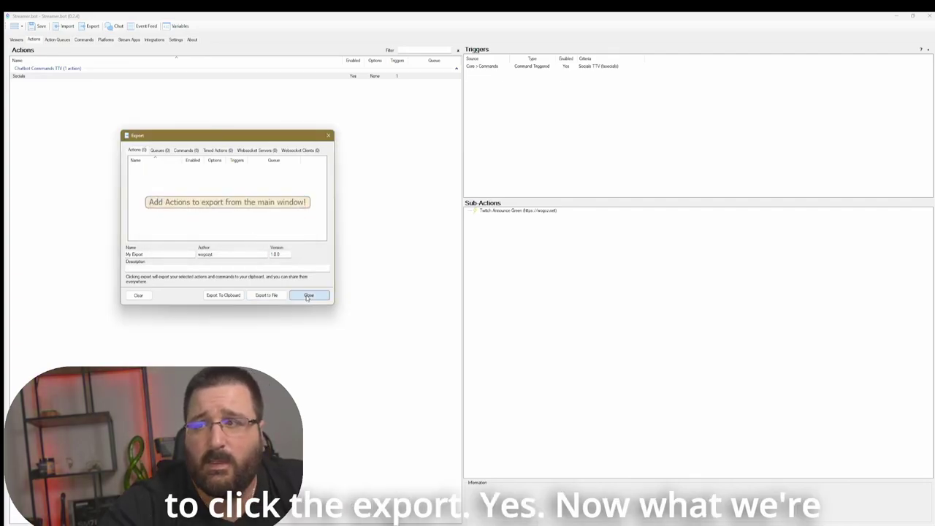
{"action": "left_click", "coordinate": [307, 295]}
Delete the Socials action from the actions list and confirm the deletion
{"action": "right_click", "coordinate": [55, 78]}
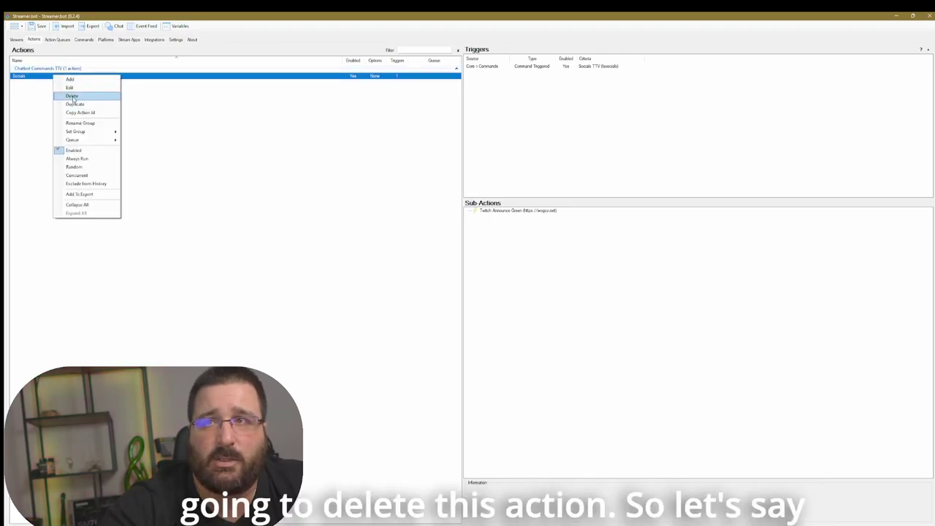
{"action": "left_click", "coordinate": [72, 96]}
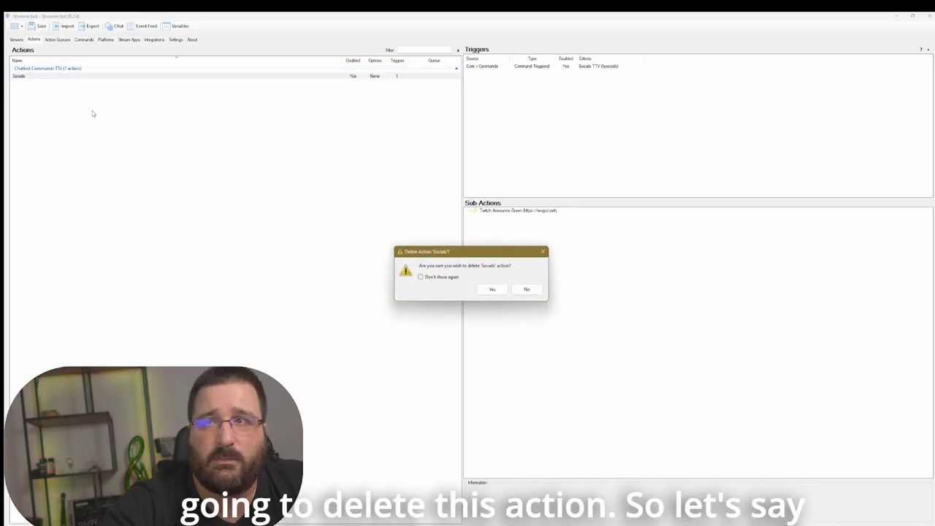
{"action": "left_click", "coordinate": [494, 289]}
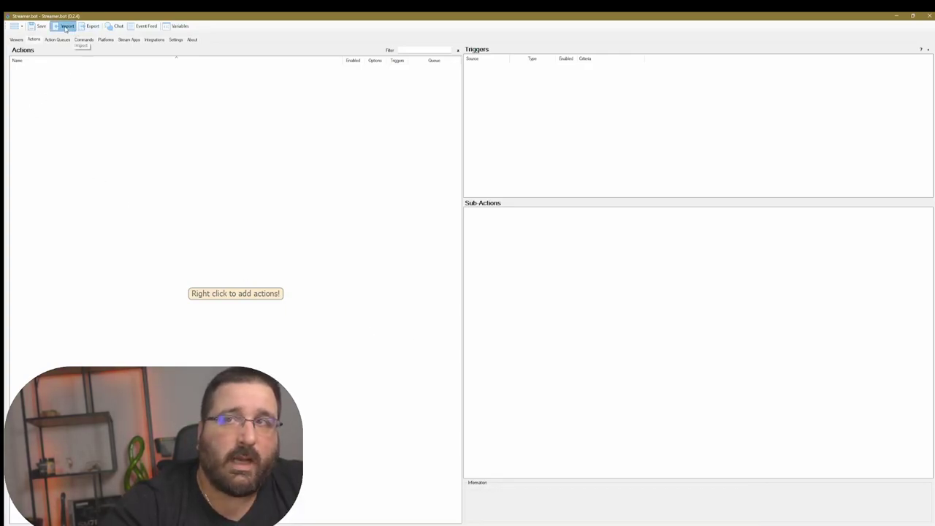
Load the exported command file from the Downloads folder into a new import
{"action": "left_click", "coordinate": [66, 27]}
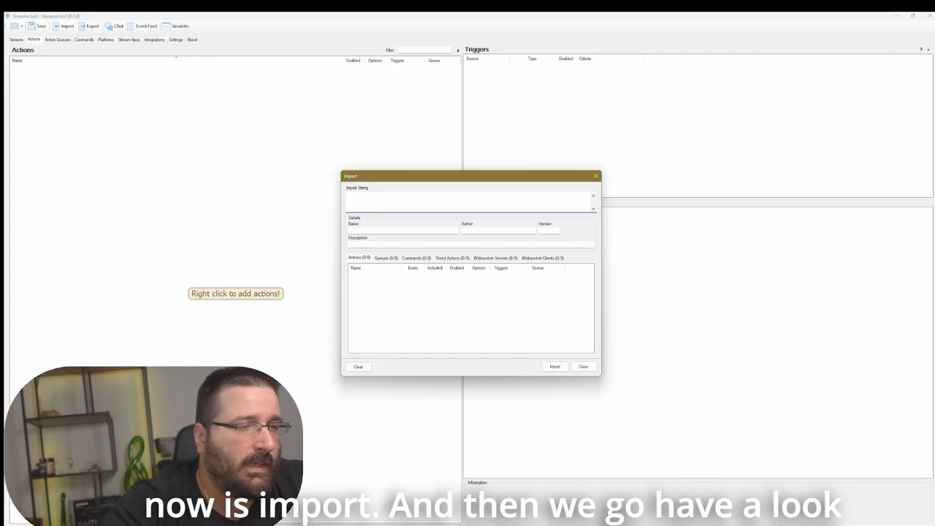
{"action": "key", "text": "alt+Tab"}
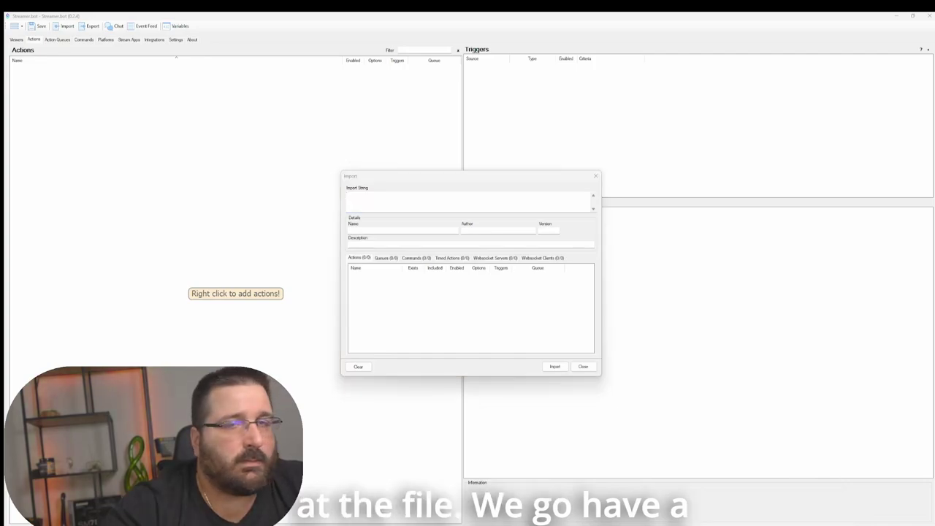
{"action": "left_click_drag", "start_coordinate": [927, 183], "coordinate": [604, 170]}
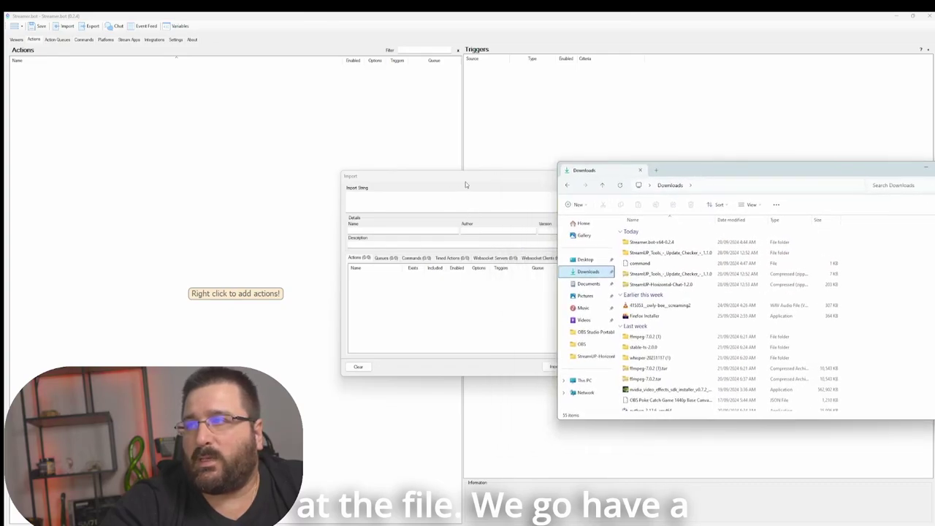
{"action": "left_click", "coordinate": [637, 265]}
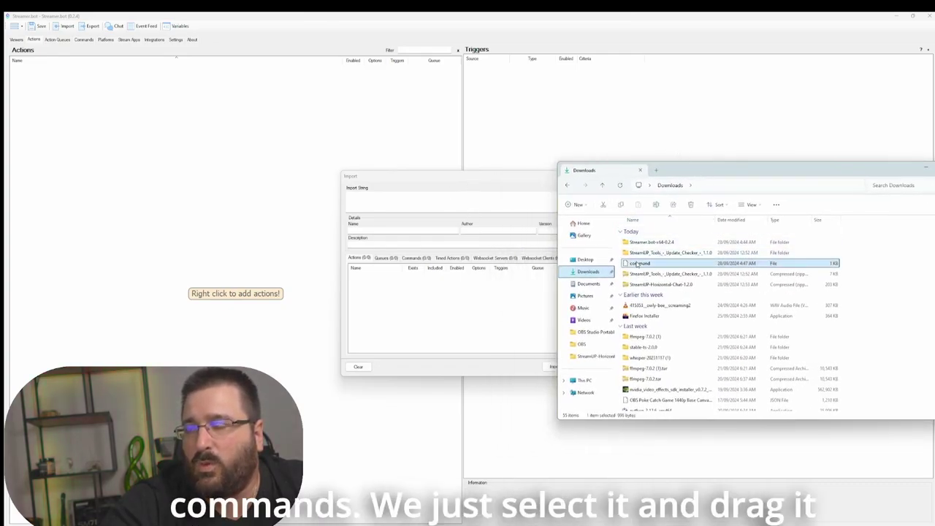
{"action": "left_click_drag", "start_coordinate": [636, 263], "coordinate": [285, 88]}
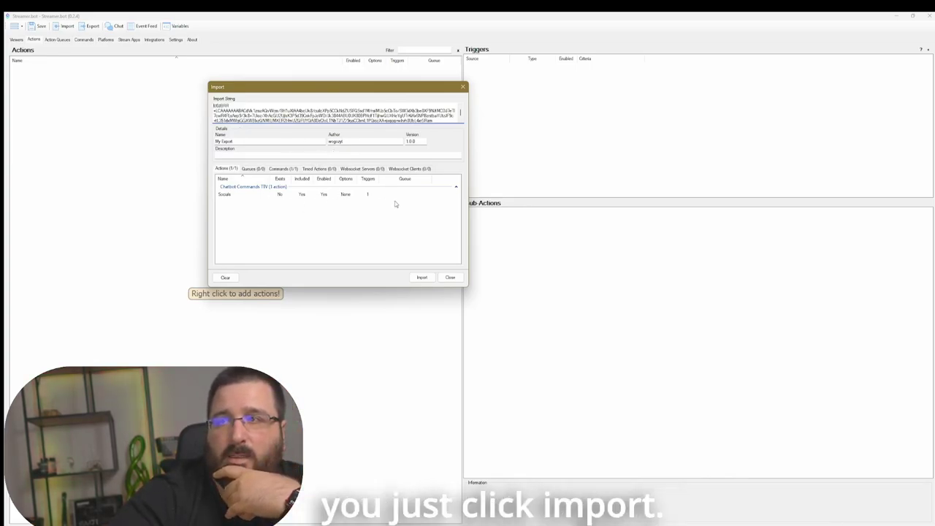
Import the Socials action, accepting the overwrite of the existing command, and check the imported action's trigger and sub-action
{"action": "left_click", "coordinate": [422, 277]}
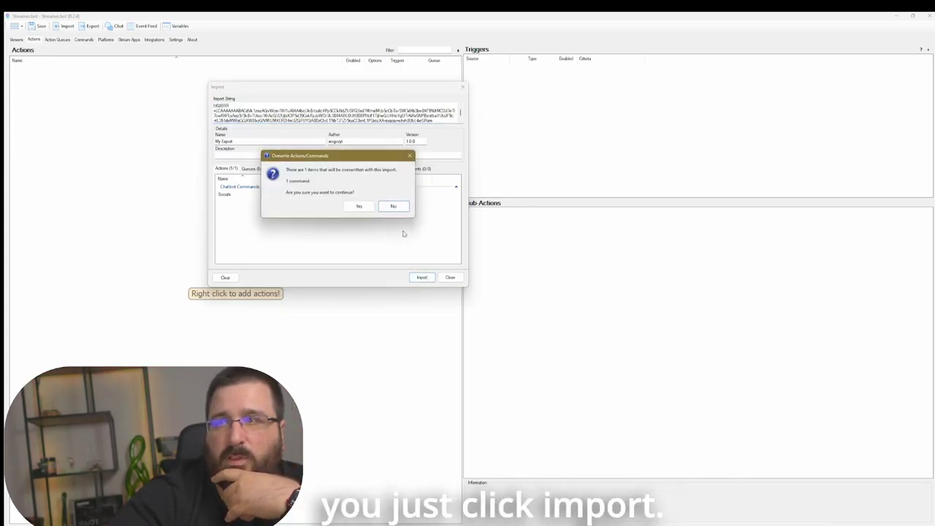
{"action": "left_click", "coordinate": [358, 207]}
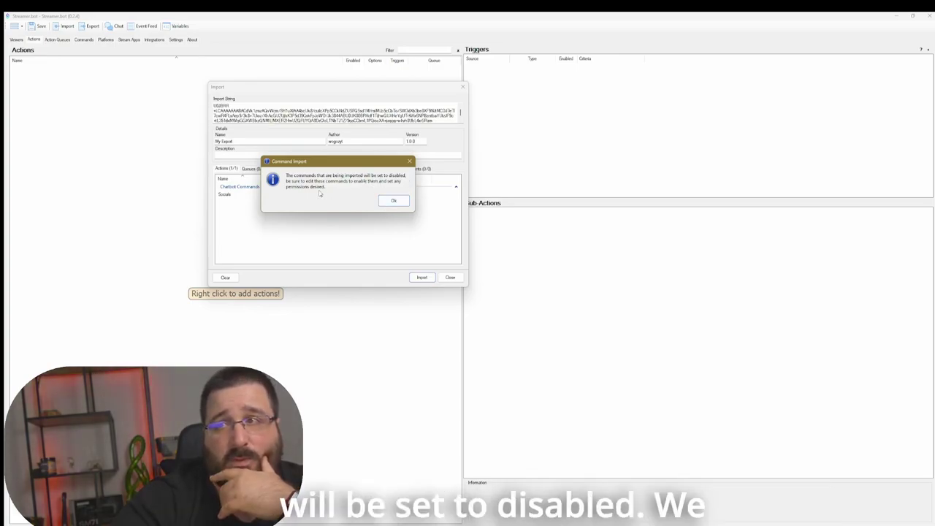
{"action": "left_click", "coordinate": [391, 201]}
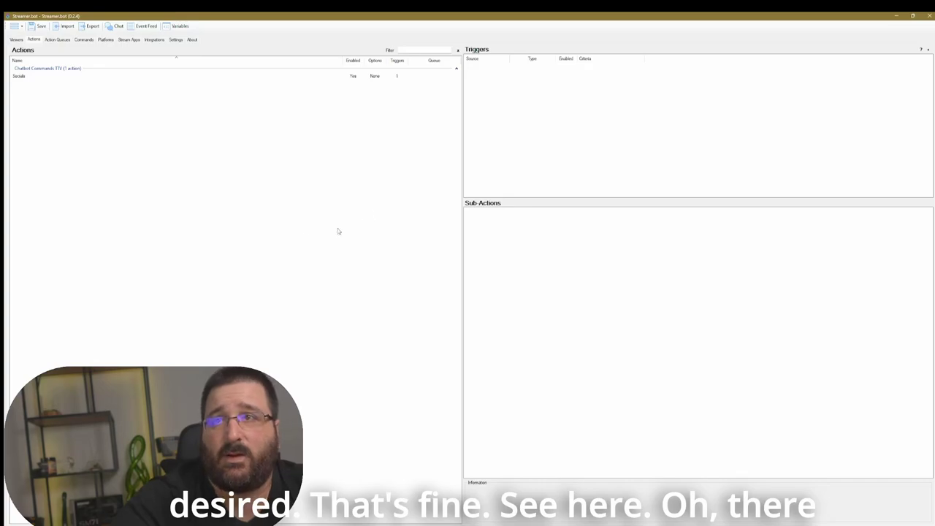
{"action": "left_click", "coordinate": [139, 76]}
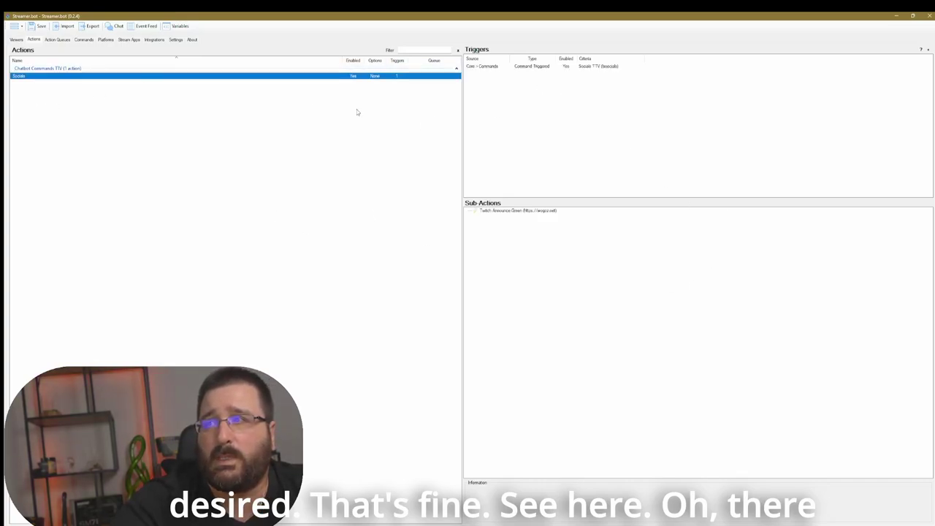
{"action": "left_click", "coordinate": [528, 93]}
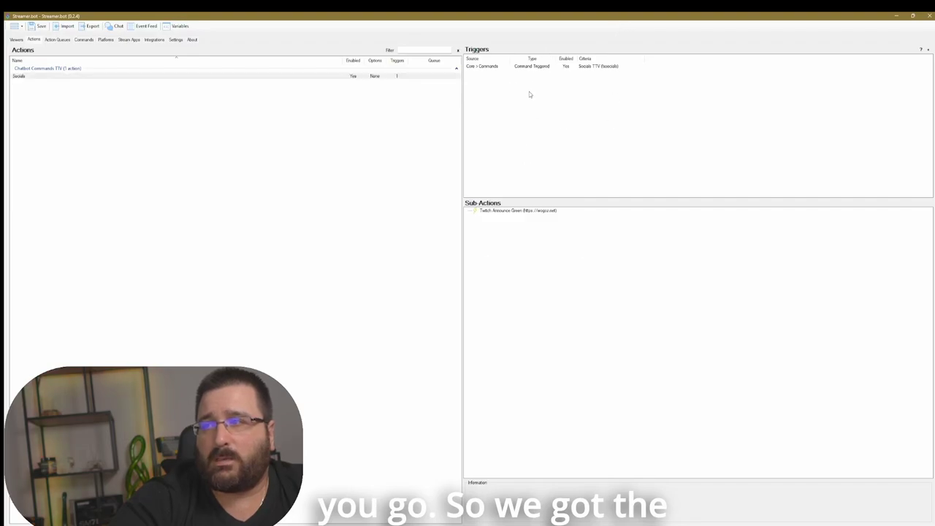
Enable the imported Socials TTV command in the commands list
{"action": "left_click", "coordinate": [85, 41]}
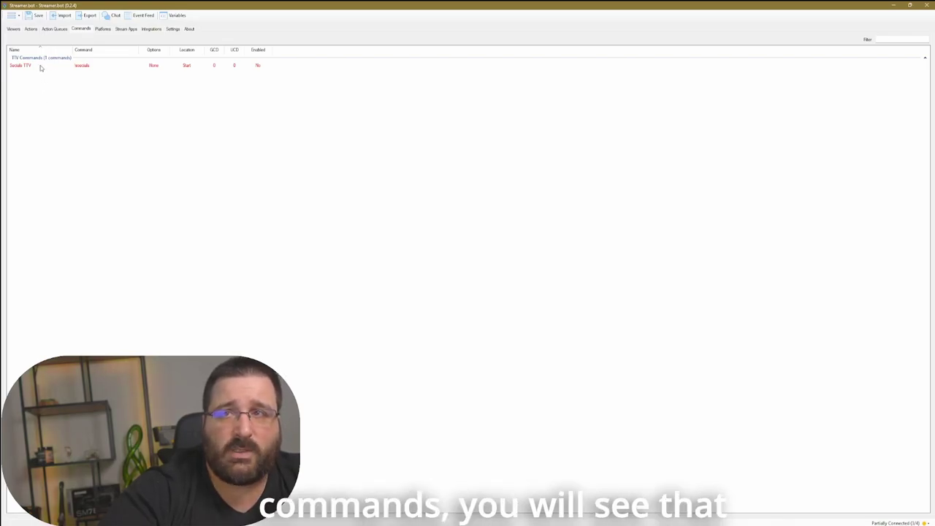
{"action": "right_click", "coordinate": [41, 67]}
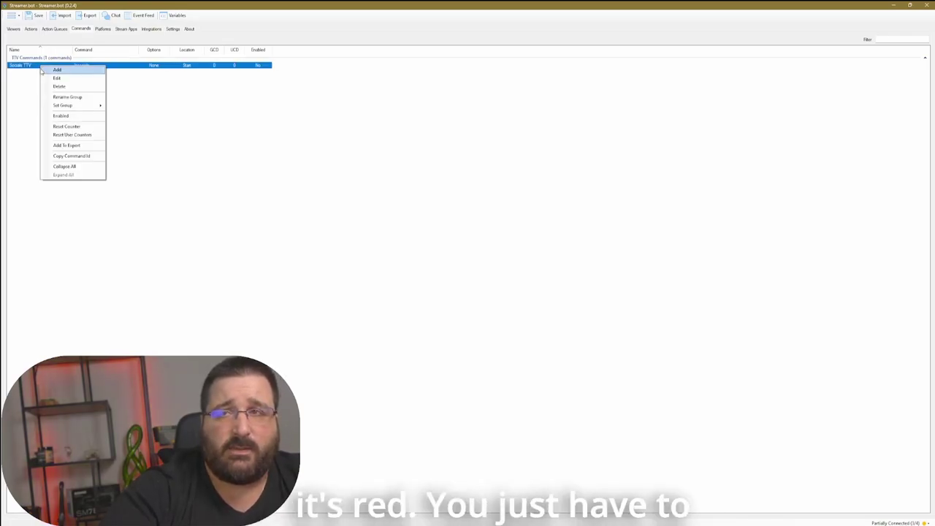
{"action": "left_click", "coordinate": [70, 117]}
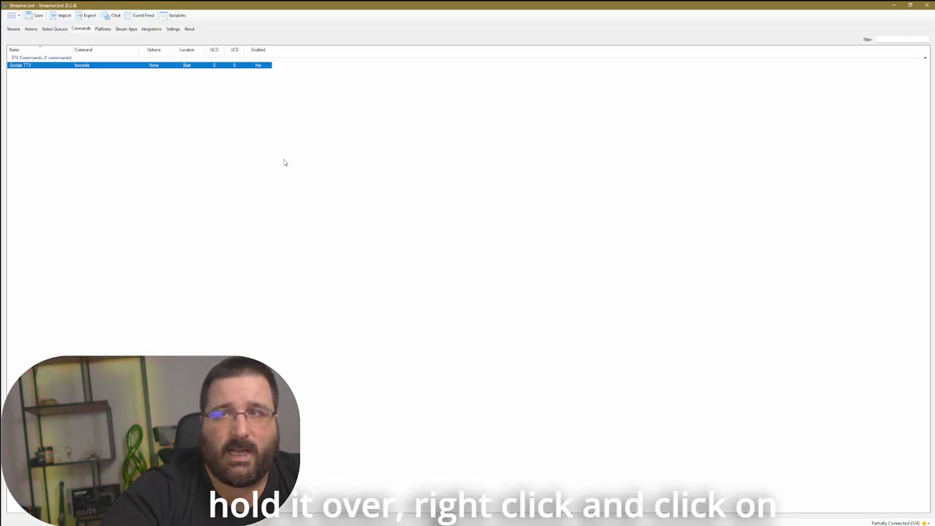